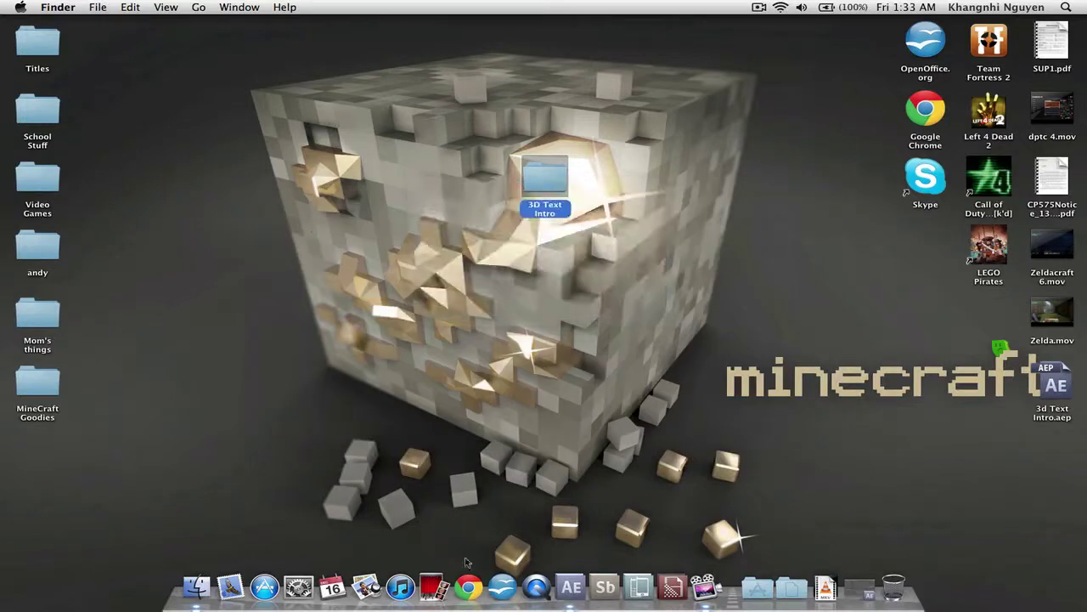
# Switch to After Effects and create a 1280 x 720 square-pixel composition at 30 fps lasting 5 seconds
pyautogui.click(571, 586)
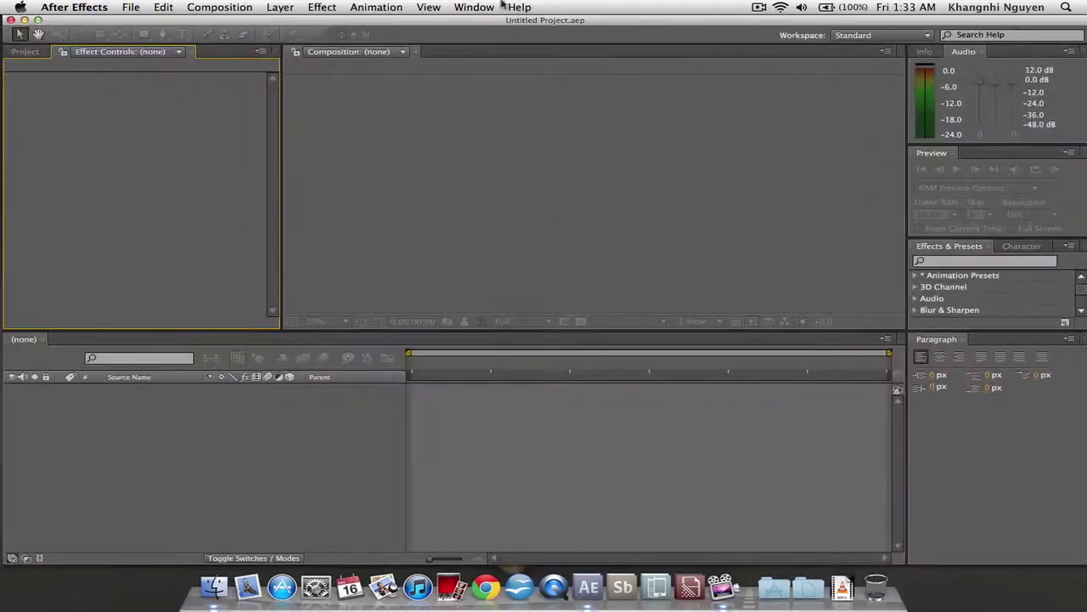
pyautogui.click(223, 7)
pyautogui.click(252, 25)
pyautogui.click(219, 7)
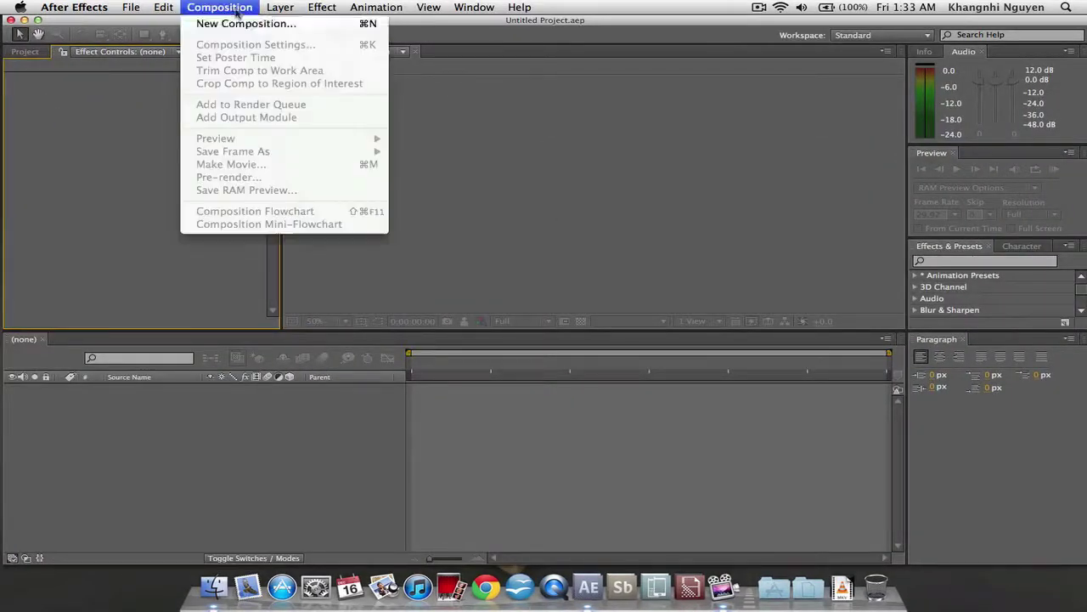
pyautogui.click(247, 25)
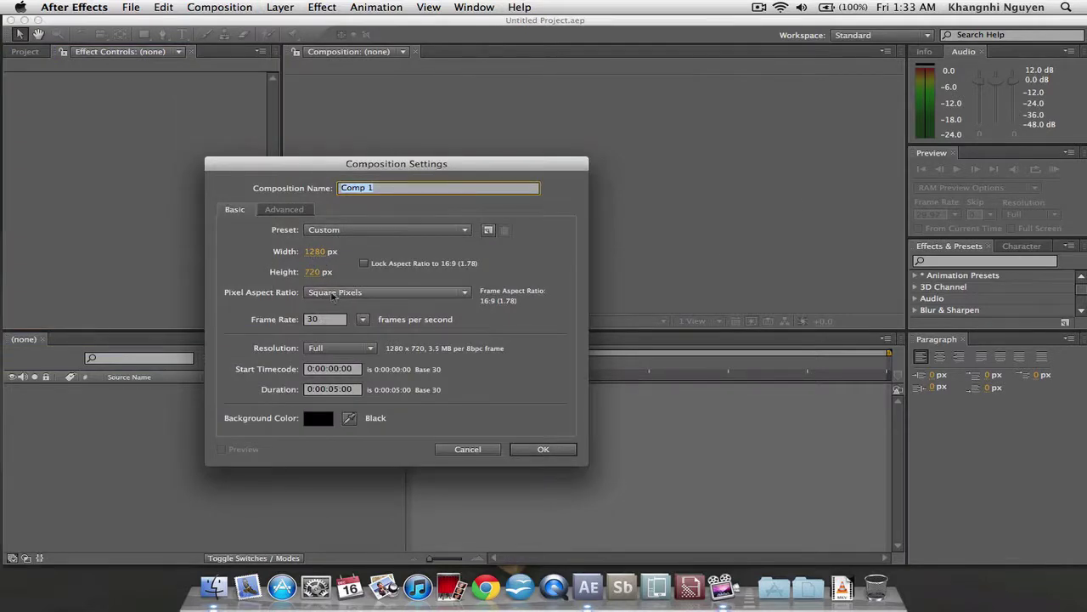
pyautogui.click(543, 449)
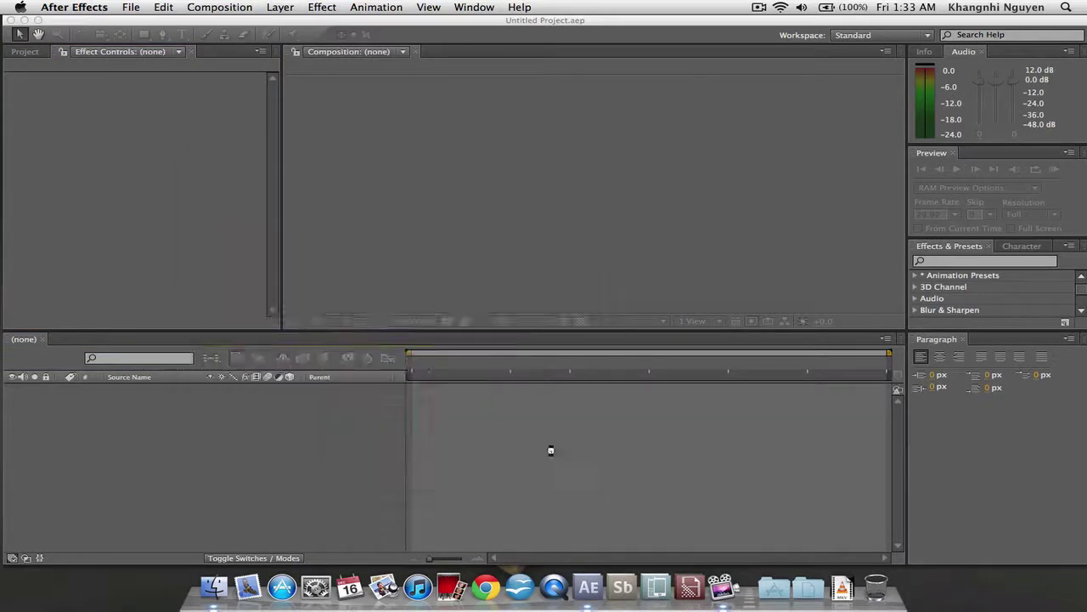
# Add a white 1280 x 720 solid layer as the composition's background
pyautogui.click(280, 7)
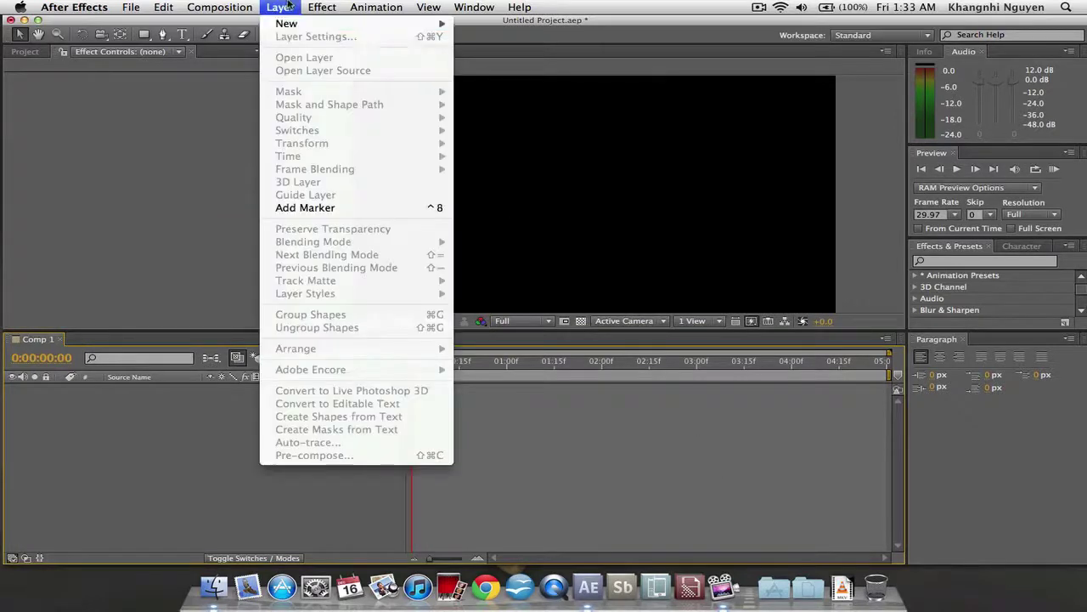
pyautogui.moveTo(289, 24)
pyautogui.click(508, 41)
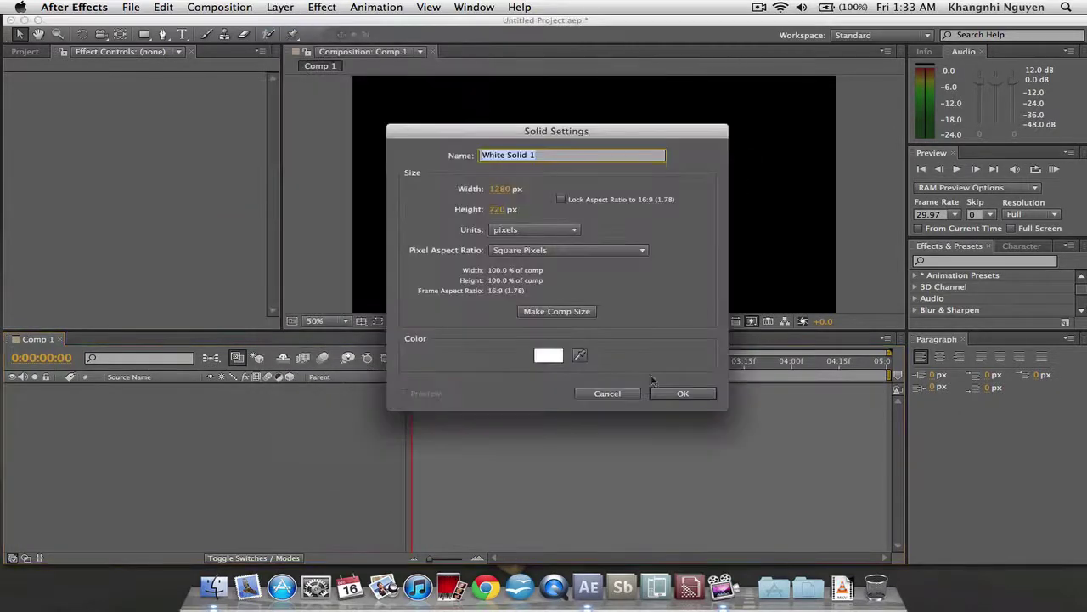
pyautogui.click(694, 399)
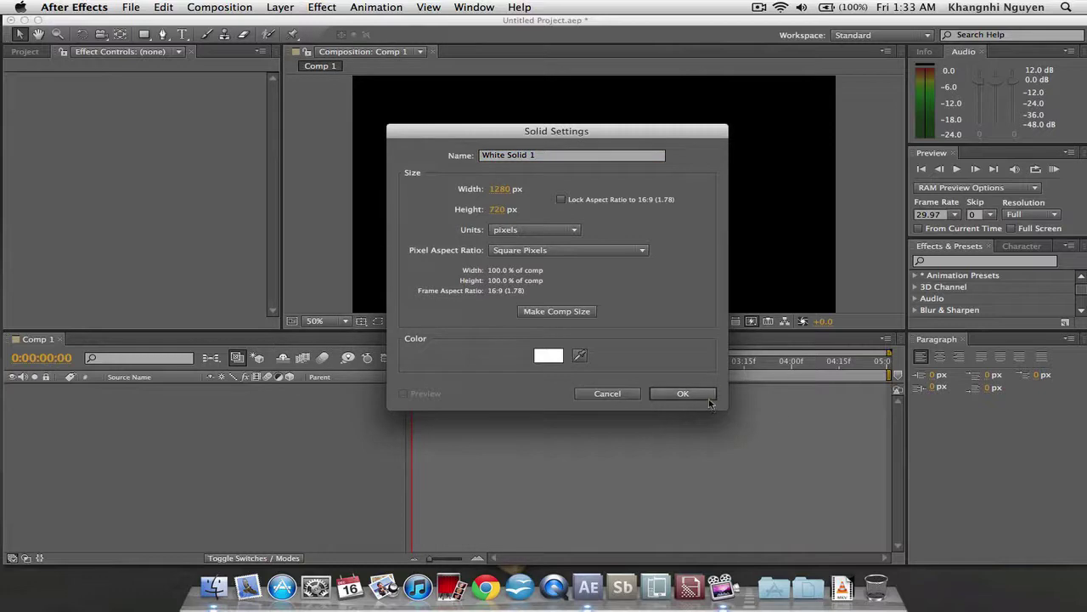
pyautogui.press(',')
# Create a text layer over the white solid containing the person's first name
pyautogui.click(286, 6)
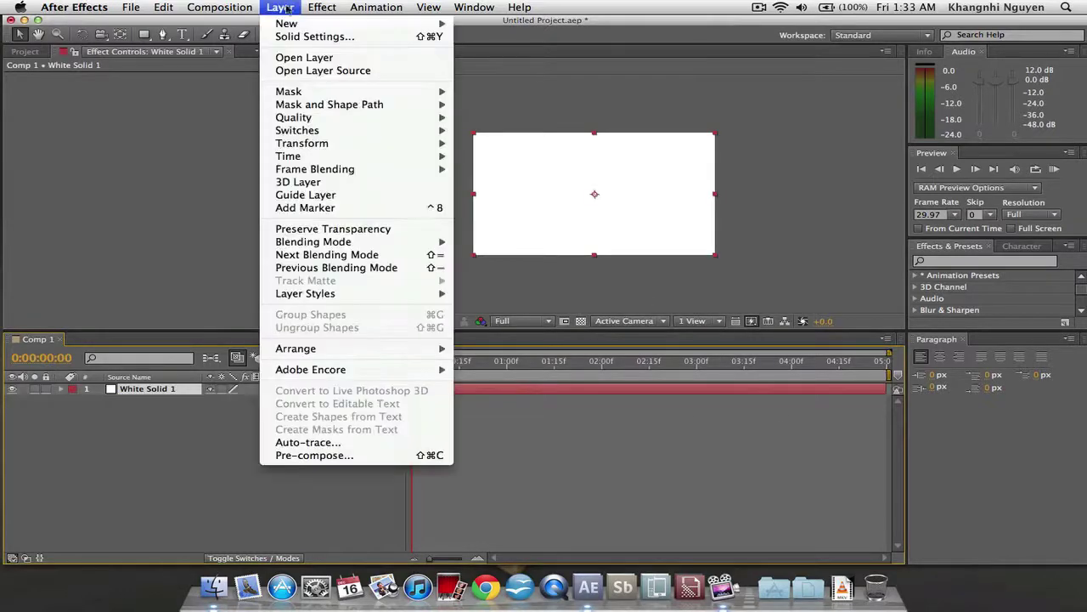
pyautogui.click(232, 50)
pyautogui.click(184, 35)
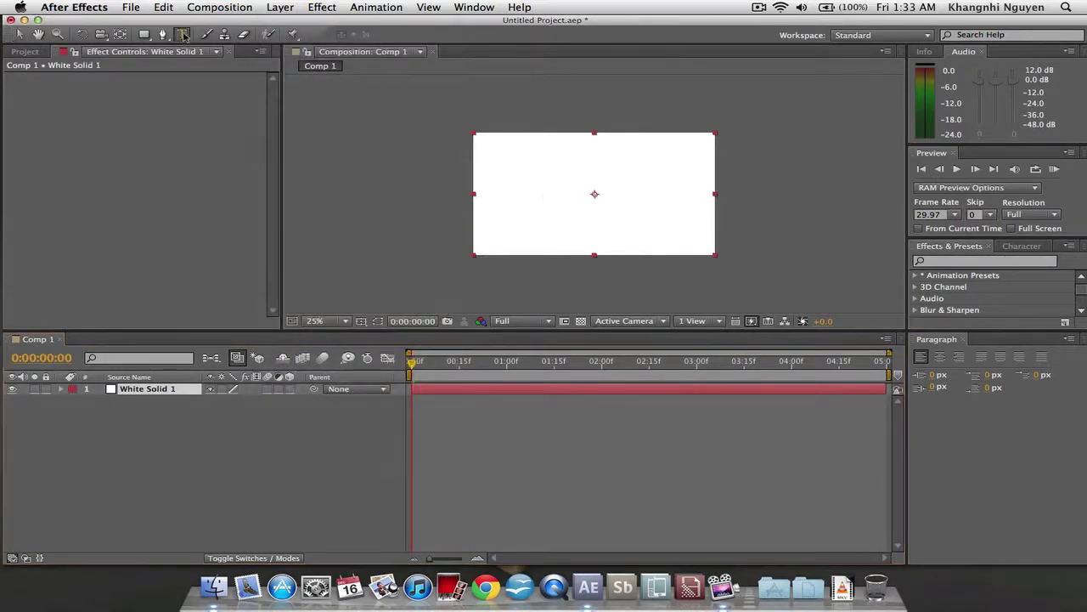
pyautogui.click(516, 167)
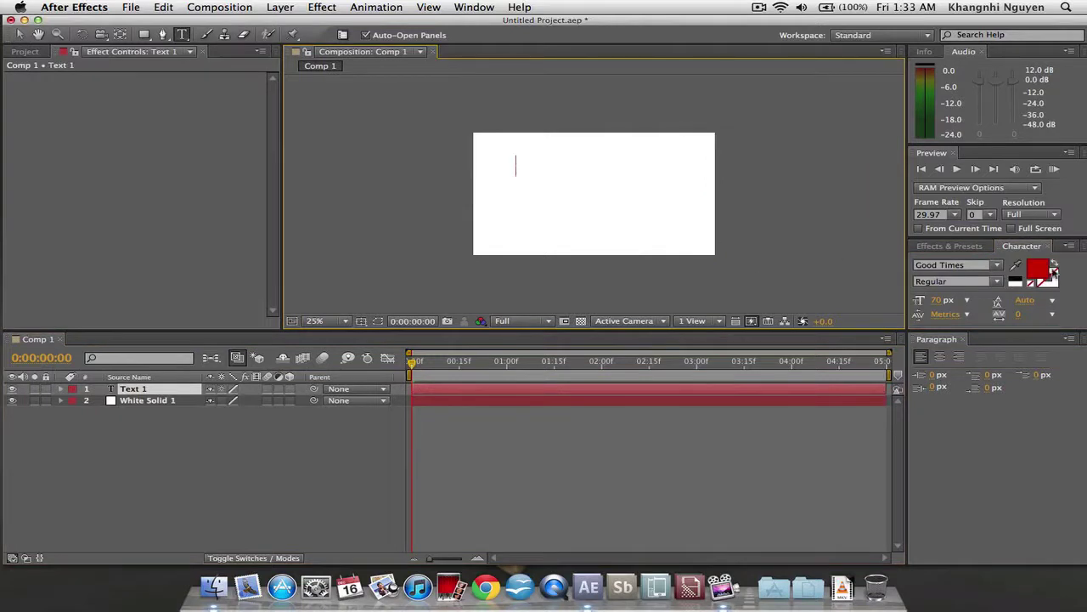
pyautogui.write('KHANGNHI')
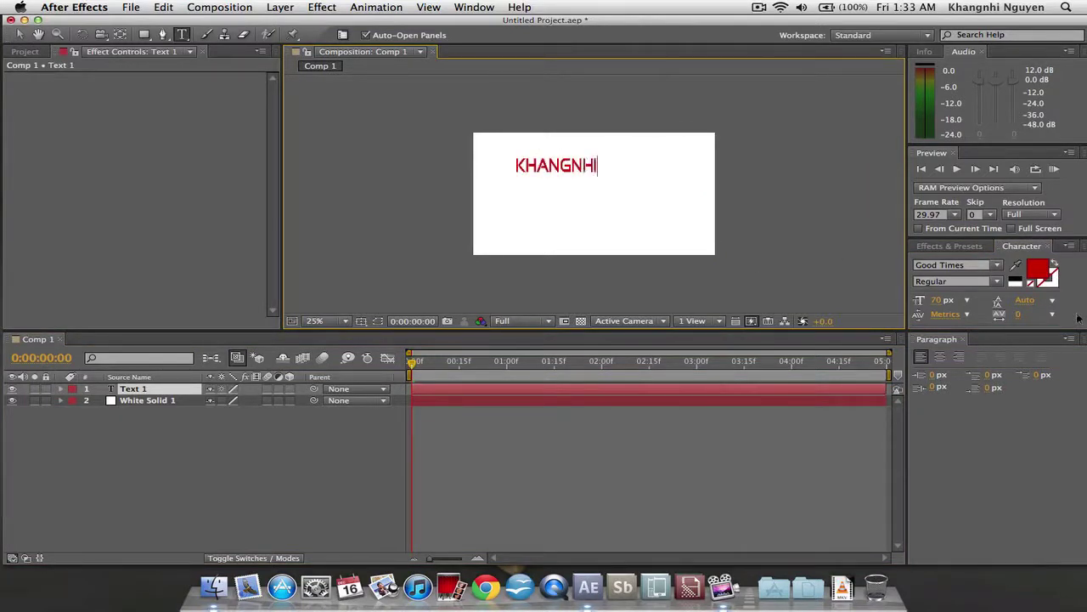
# Set the name text's font size to 80 px and move it to the centre of the composition
pyautogui.press('super+a')
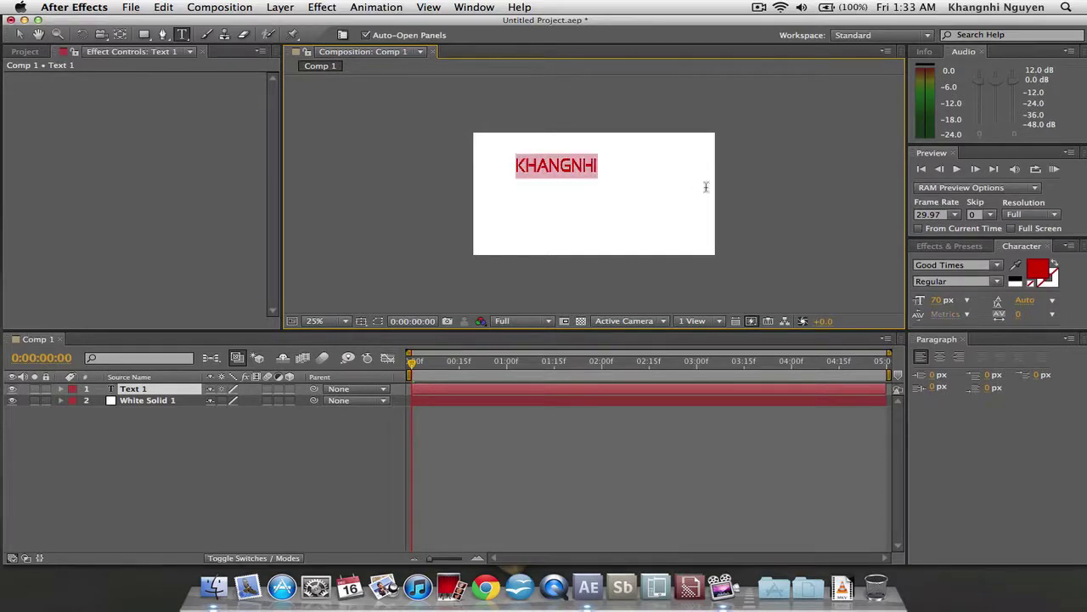
pyautogui.moveTo(948, 305); pyautogui.dragTo(969, 305)
pyautogui.click(17, 35)
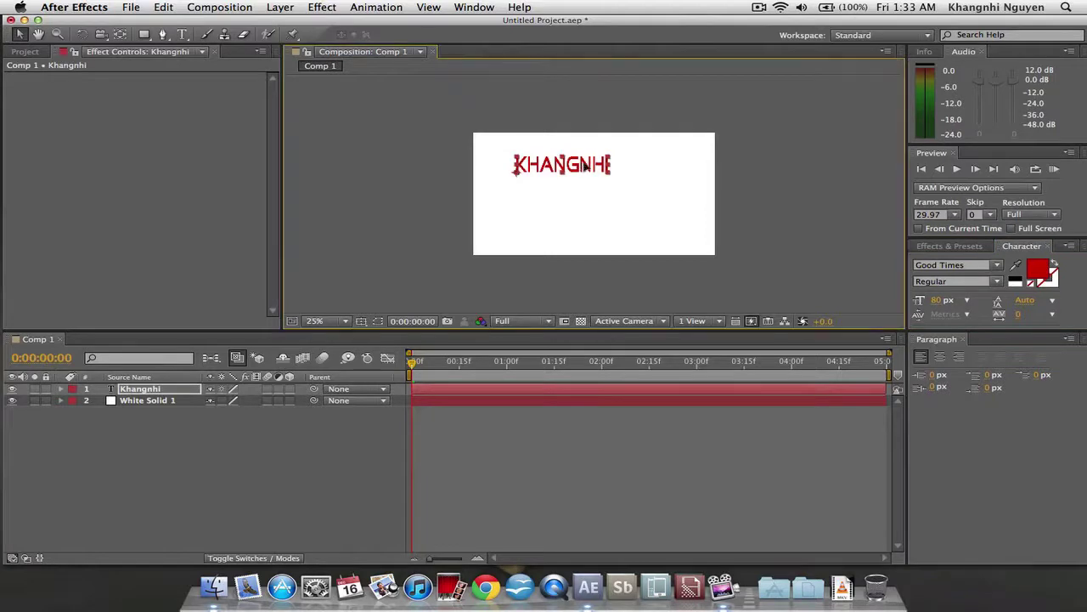
pyautogui.moveTo(581, 167); pyautogui.dragTo(614, 192)
pyautogui.press('.')
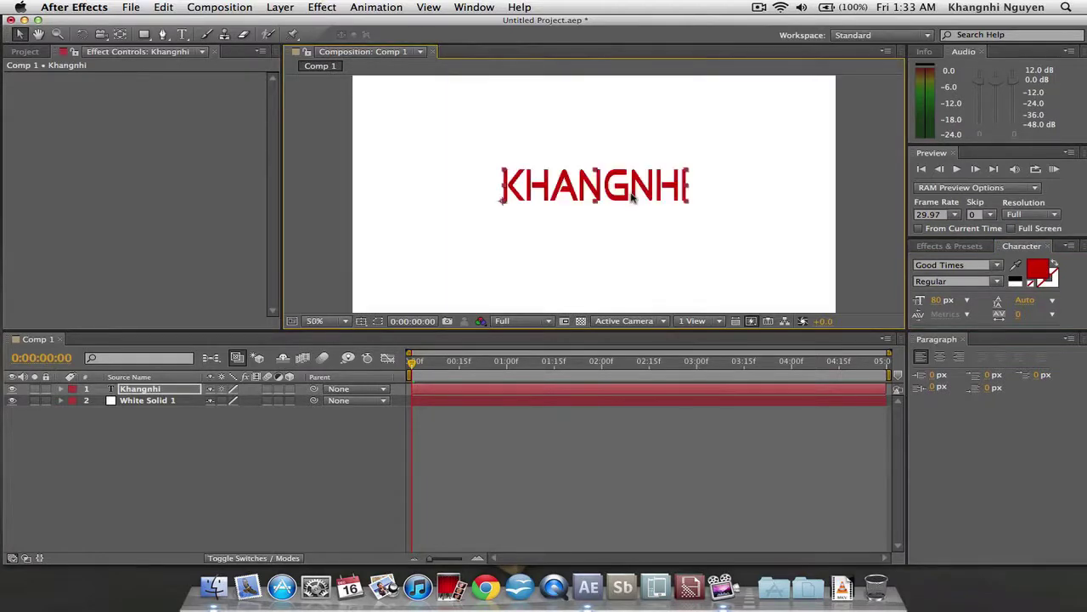
pyautogui.click(669, 233)
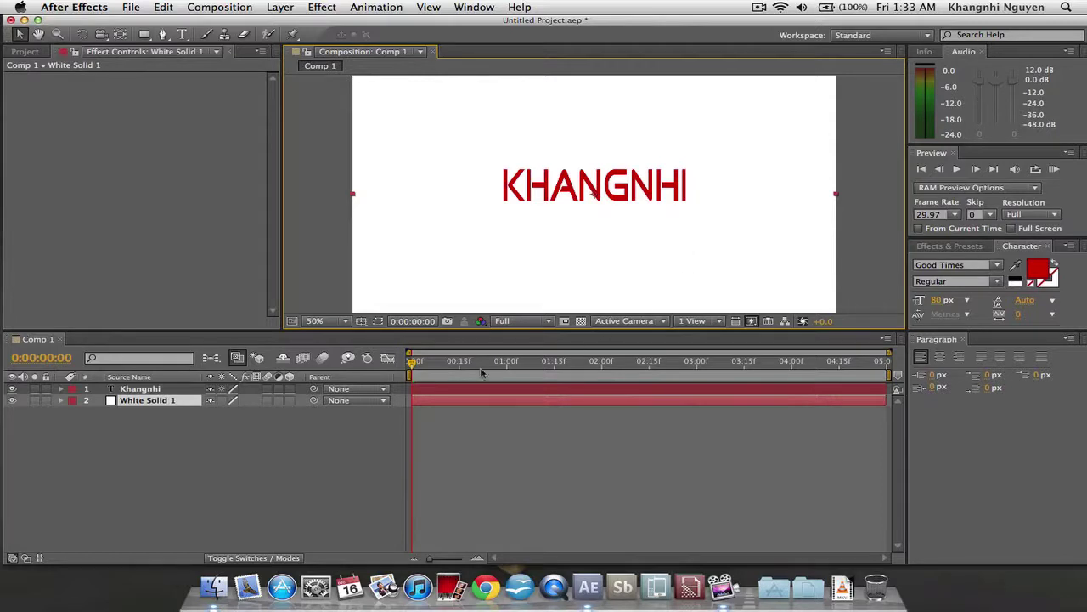
# Make the name text layer a 3D layer and duplicate it nine times
pyautogui.click(162, 391)
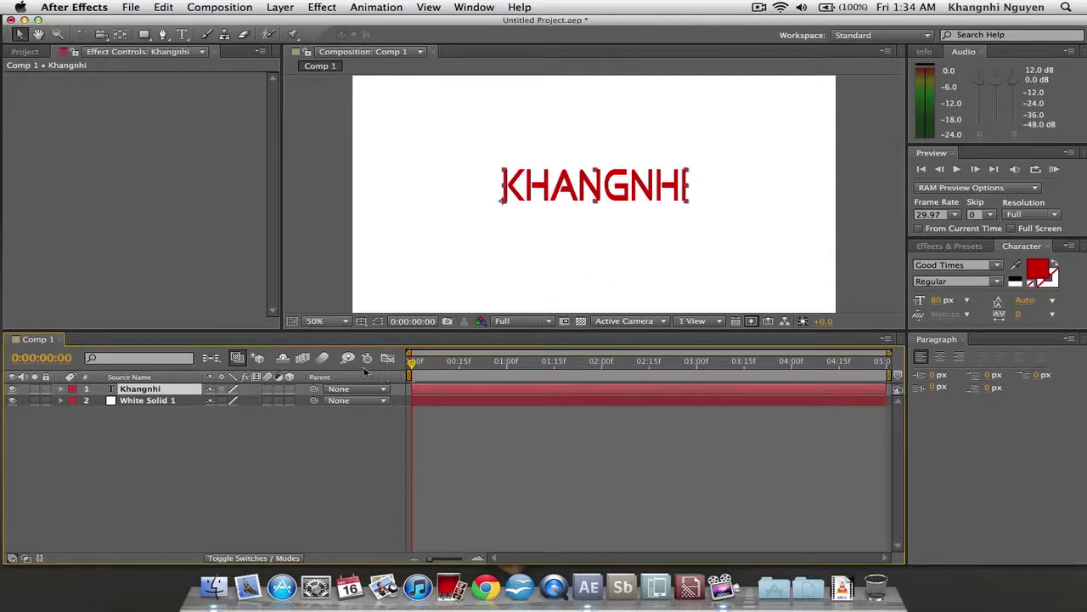
pyautogui.click(290, 389)
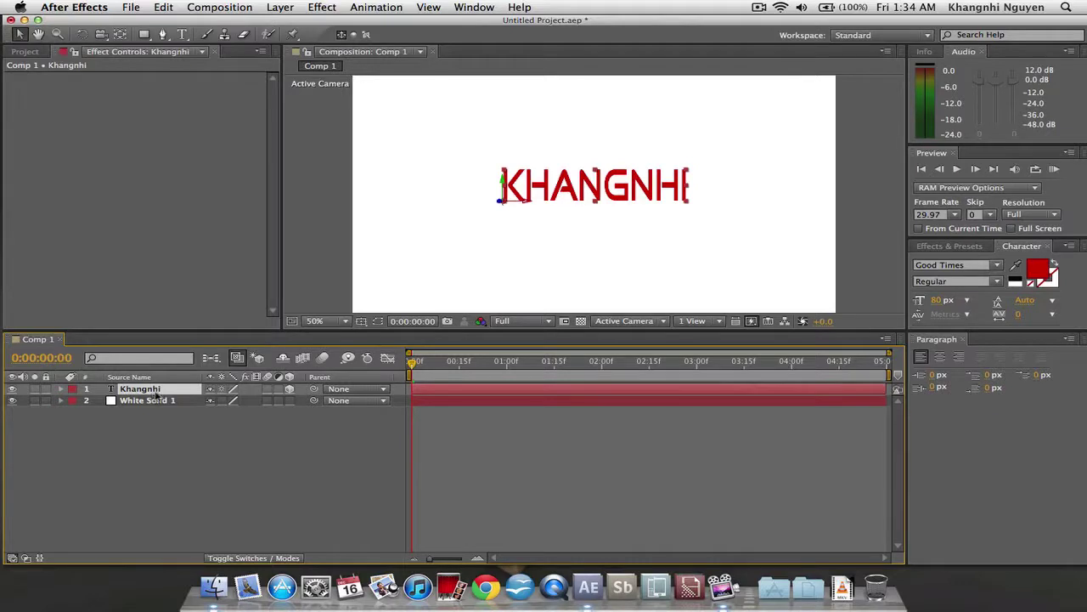
pyautogui.press('super+d')
pyautogui.press('super+d')
pyautogui.press('super+d')
pyautogui.press('super+d')
pyautogui.press('super+d')
pyautogui.press('super+d')
pyautogui.press('super+d')
pyautogui.press('super+d')
pyautogui.press('super+d')
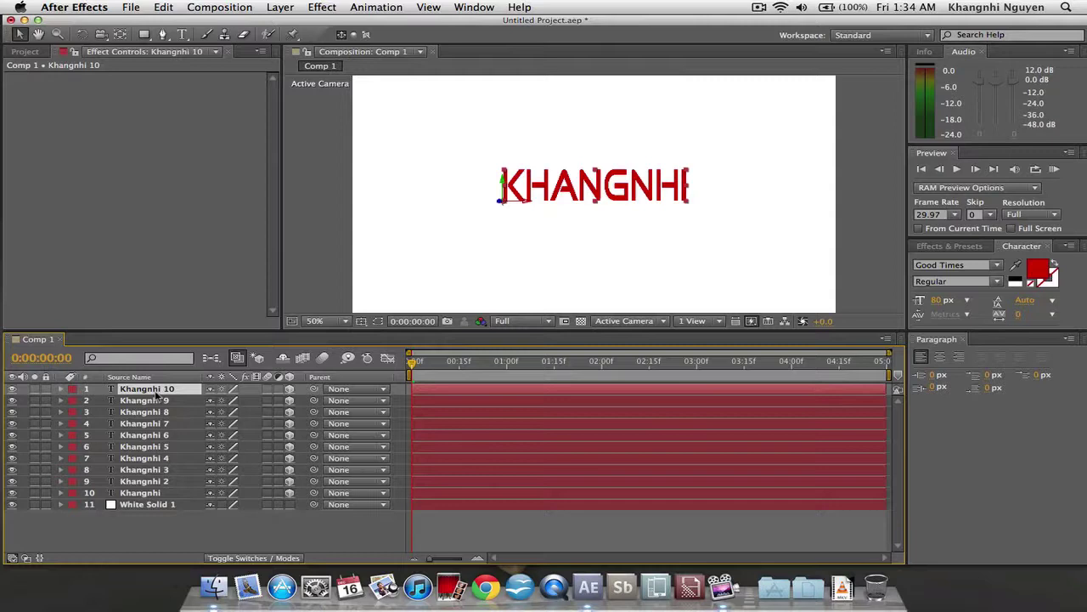
# Reveal Position for all ten text layers and set the Z positions of layers 2 to 7 to 1 through 6 in order
pyautogui.keyDown('shift'); pyautogui.click(166, 494); pyautogui.keyUp('shift')
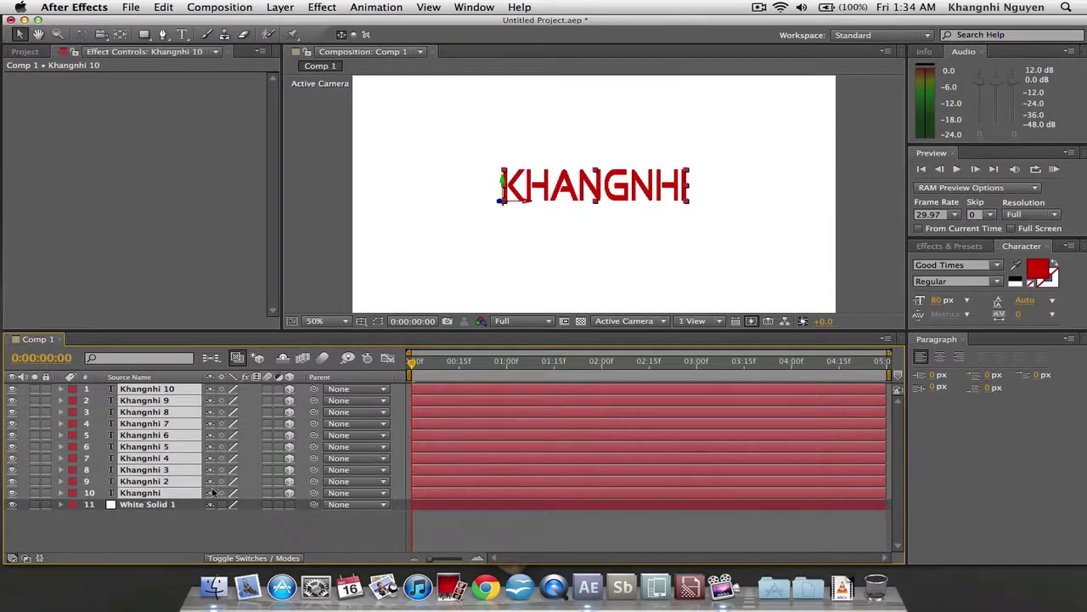
pyautogui.press('p')
pyautogui.click(352, 272)
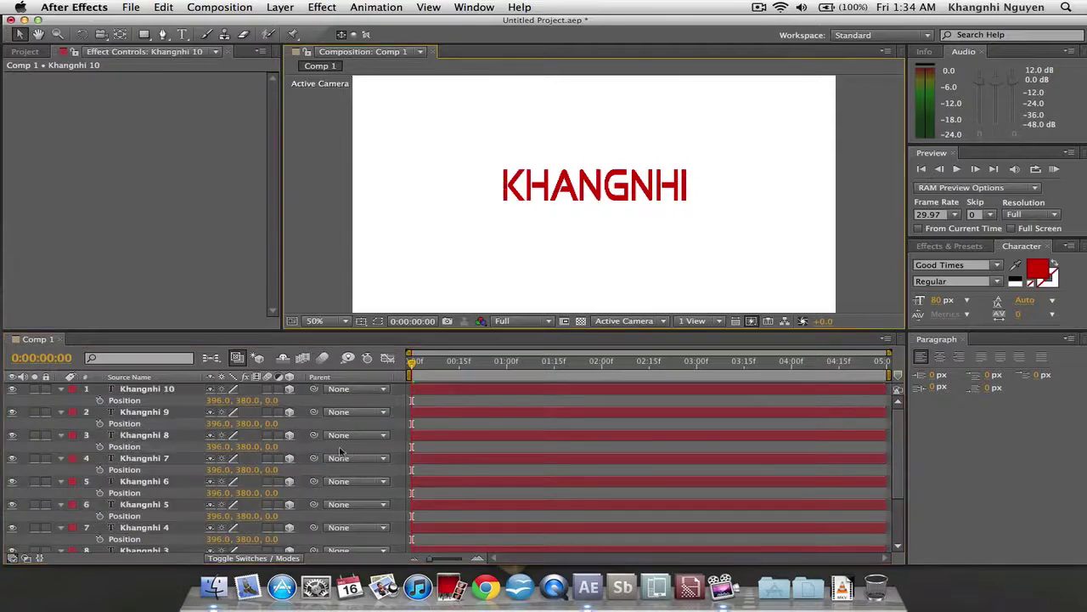
pyautogui.click(169, 391)
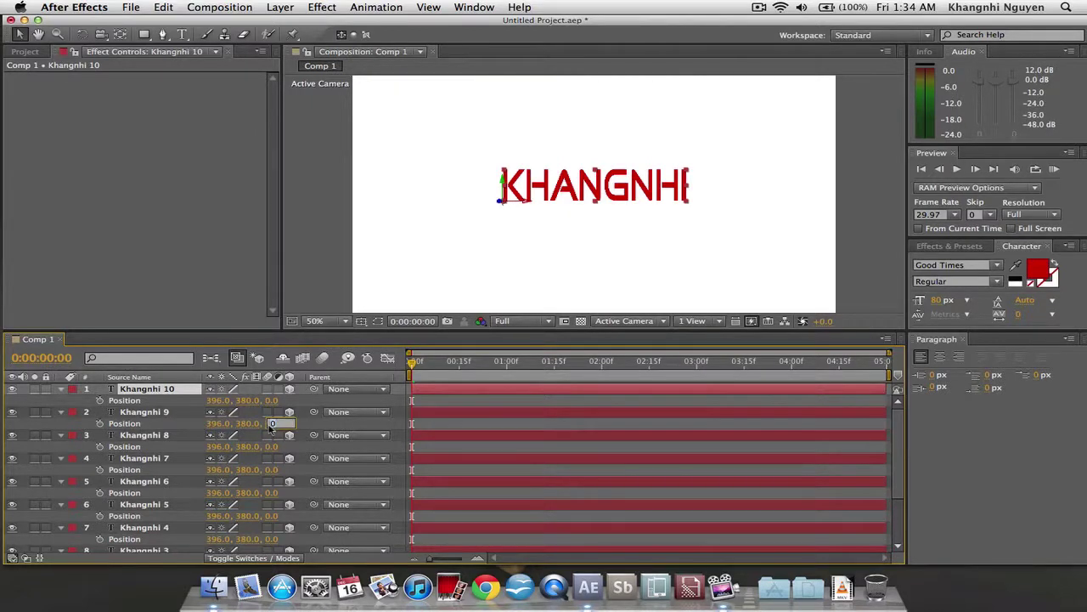
pyautogui.moveTo(270, 423); pyautogui.dragTo(270, 528)
pyautogui.scroll(-1, 272, 501)
pyautogui.scroll(-1, 268, 534)
# Set the Z positions of text layers 8, 9 and 10 to 7, 8 and 9
pyautogui.click(270, 528)
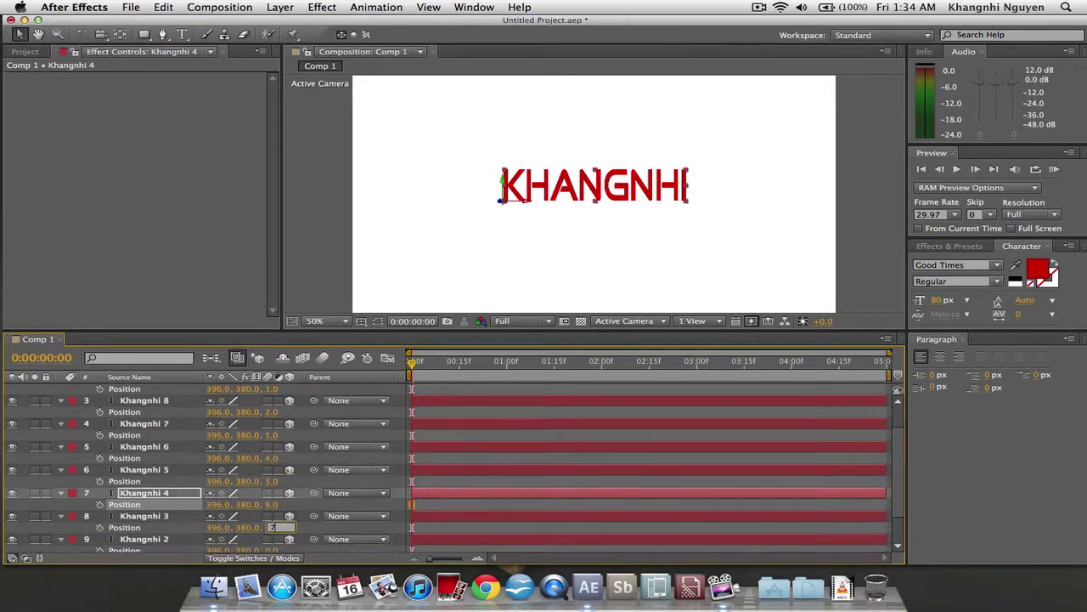
pyautogui.write('7')
pyautogui.press('Return')
pyautogui.scroll(-1, 270, 528)
pyautogui.click(272, 528)
pyautogui.write('8')
pyautogui.press('Return')
pyautogui.scroll(-1, 272, 531)
pyautogui.click(271, 533)
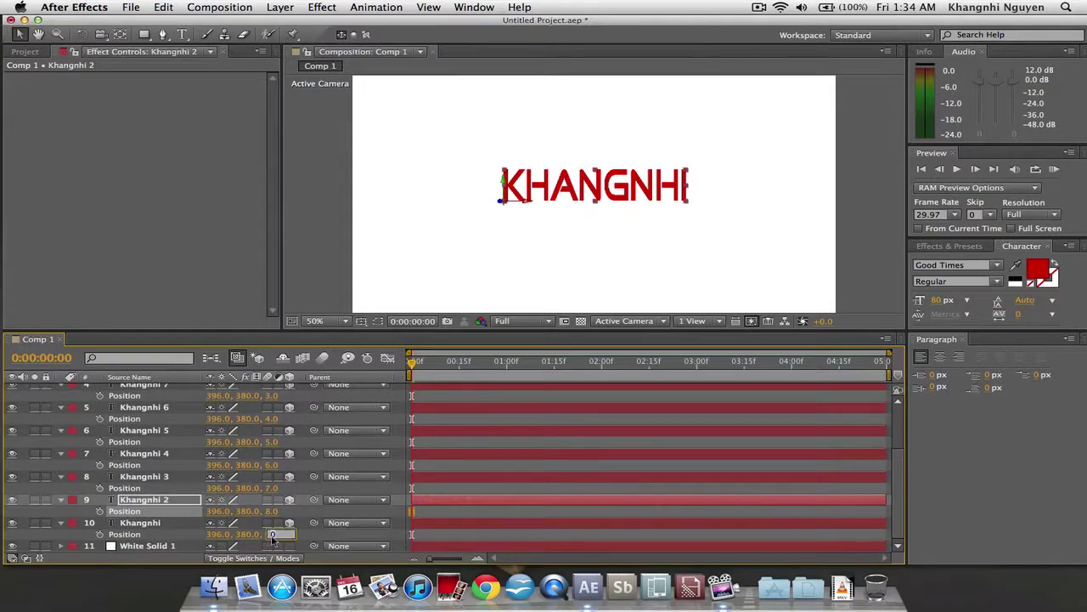
pyautogui.write('9')
pyautogui.press('Return')
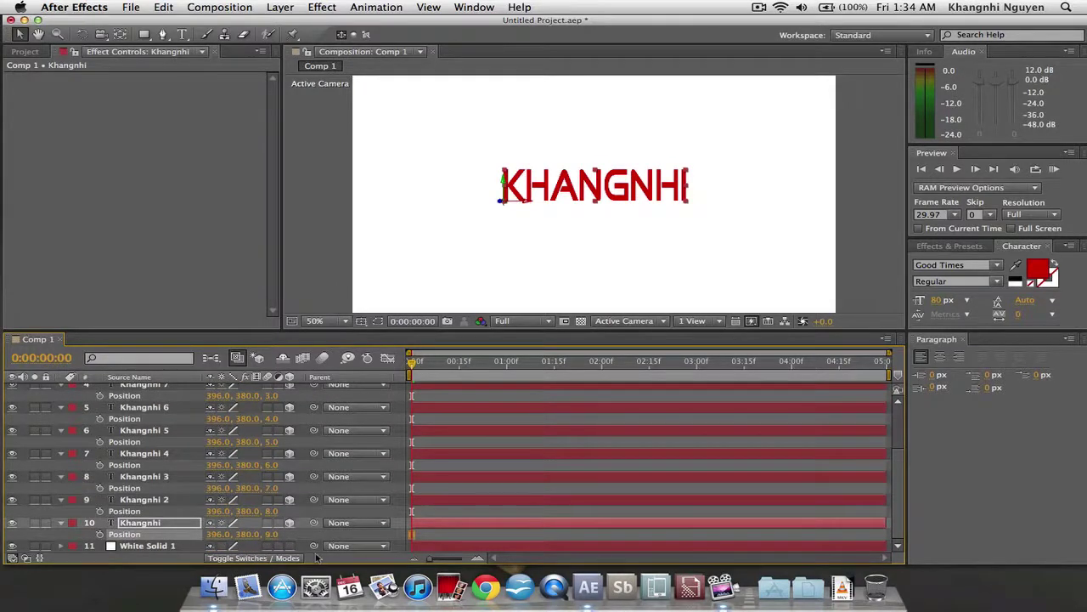
# Select all ten text layers and collapse their Position properties
pyautogui.scroll(4, 170, 475)
pyautogui.click(170, 391)
pyautogui.scroll(-4, 170, 476)
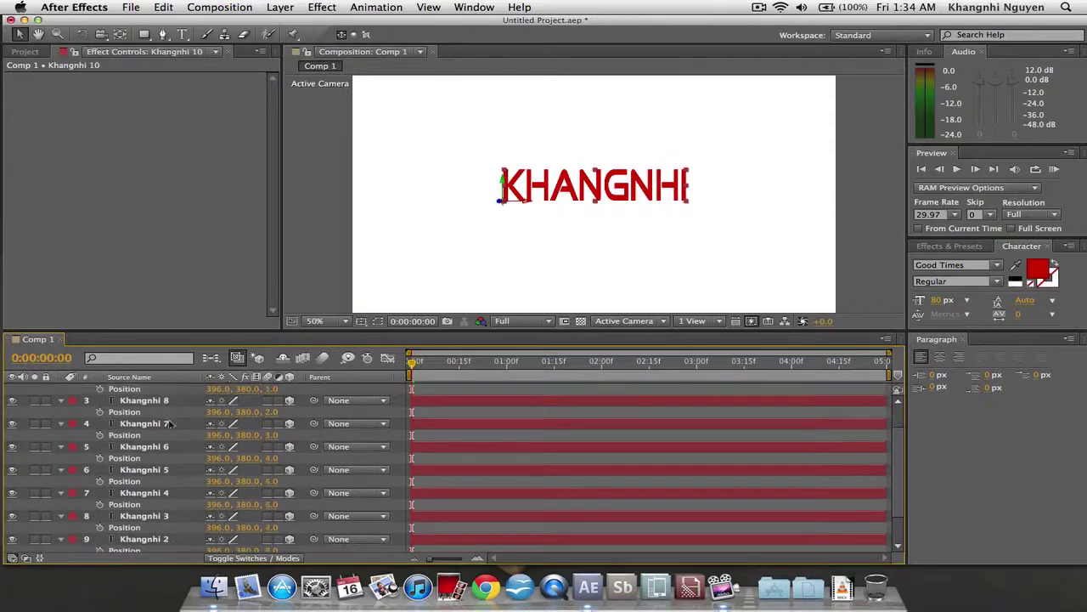
pyautogui.keyDown('shift'); pyautogui.click(170, 526); pyautogui.keyUp('shift')
pyautogui.scroll(4, 266, 542)
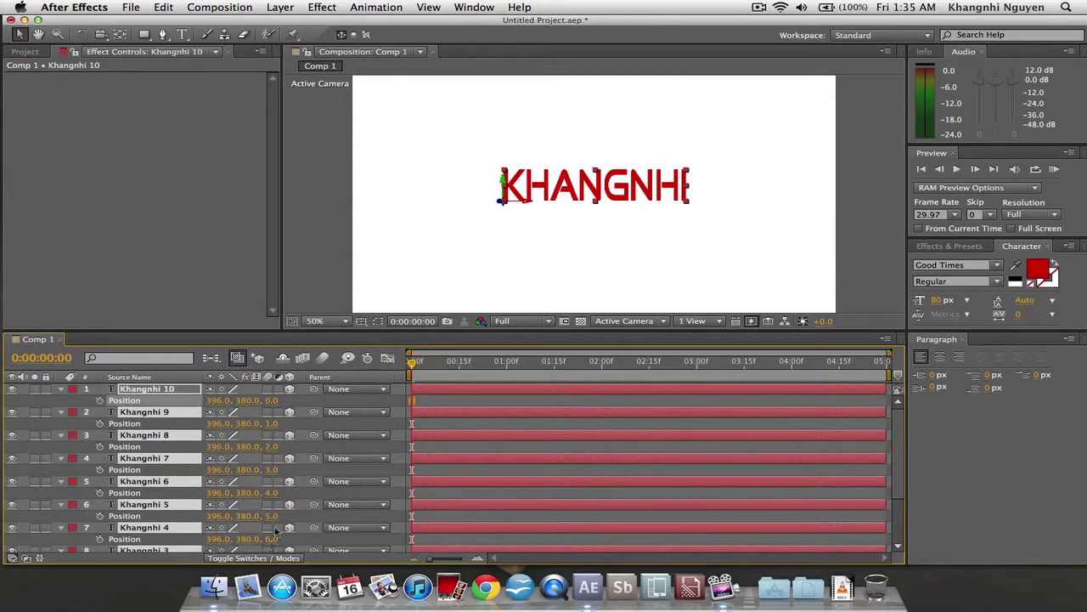
pyautogui.press('p')
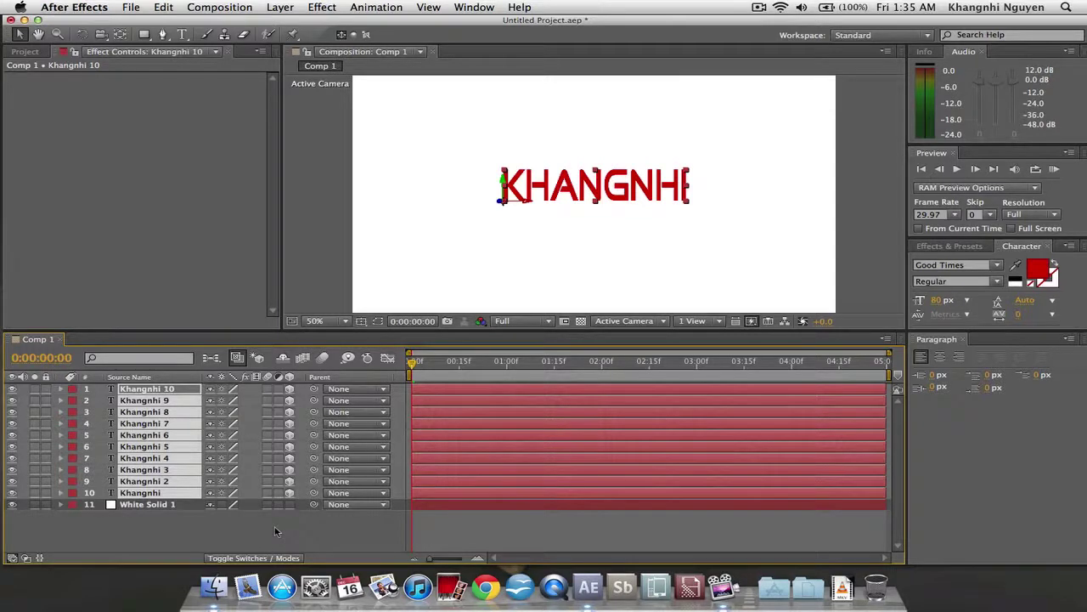
# Pre-compose the ten selected text layers as "Text 1", moving all attributes into the new composition
pyautogui.press('super+shift+c')
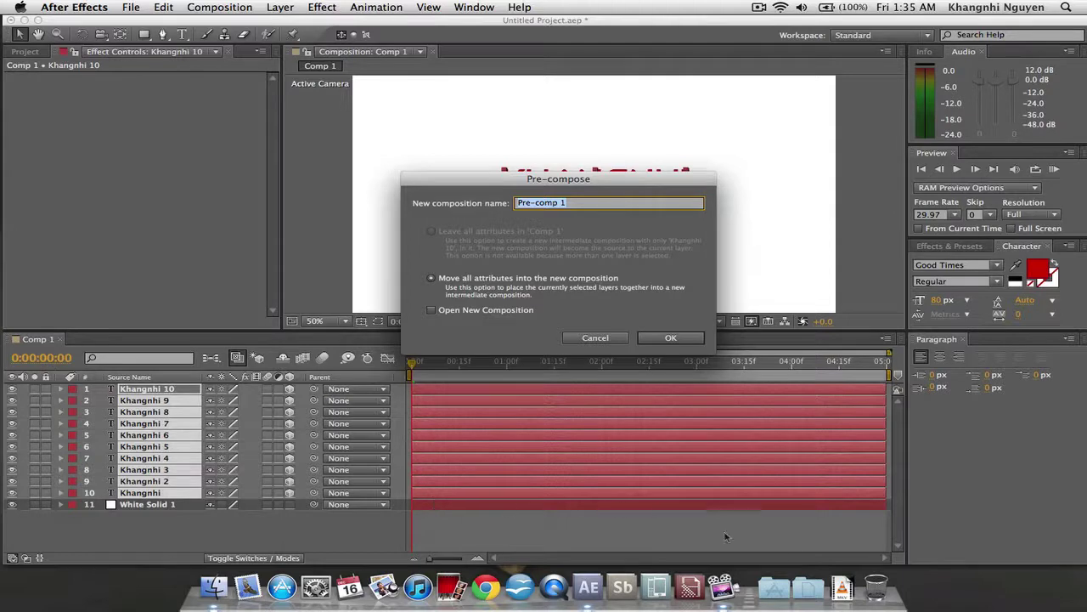
pyautogui.click(438, 233)
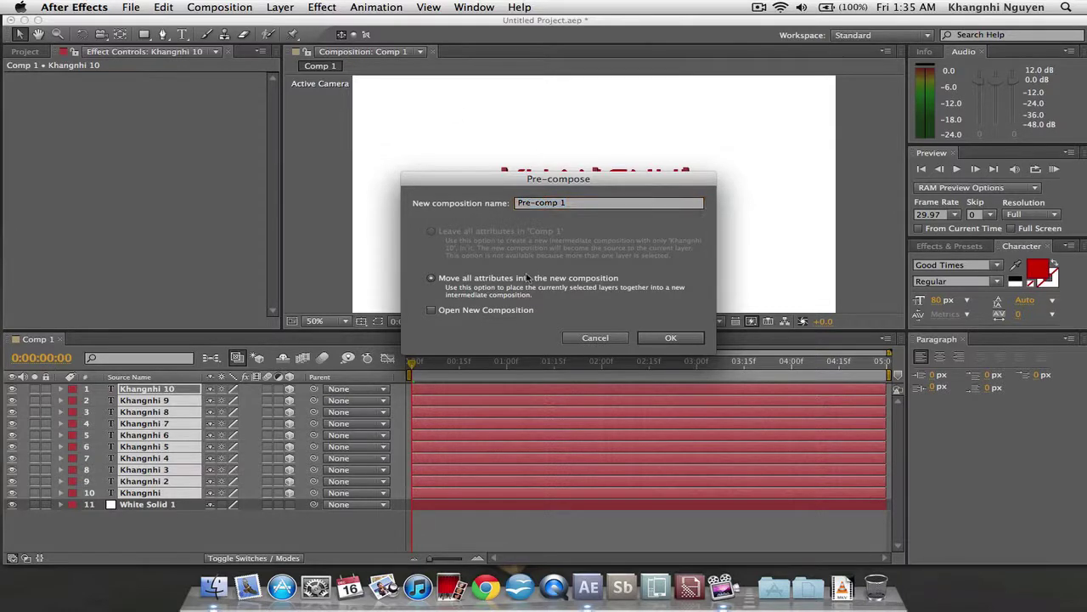
pyautogui.press('Tab')
pyautogui.write('Te')
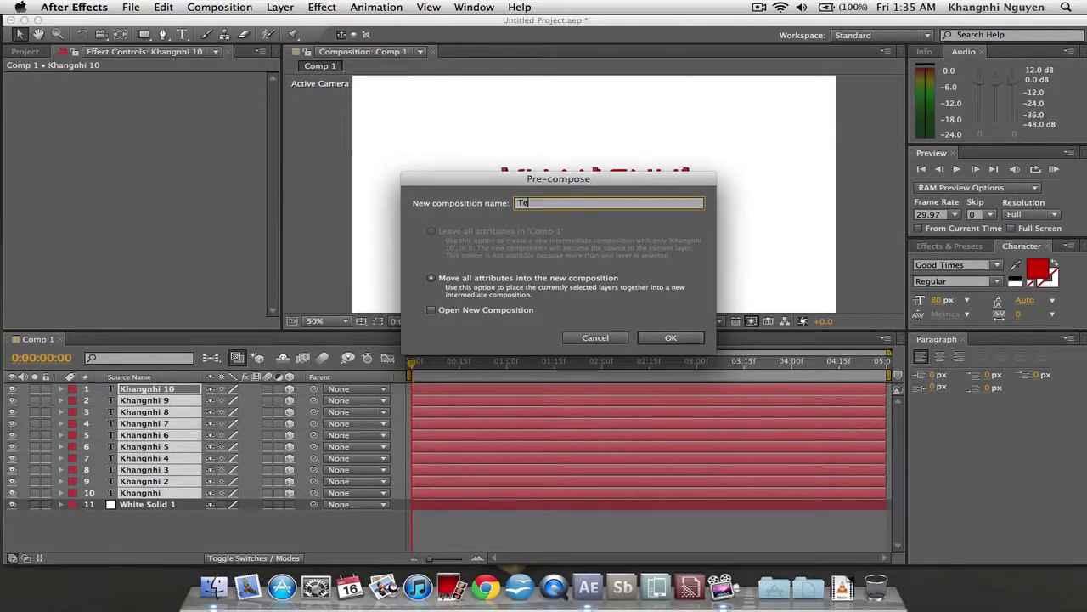
pyautogui.write('xt 1')
pyautogui.press('Return')
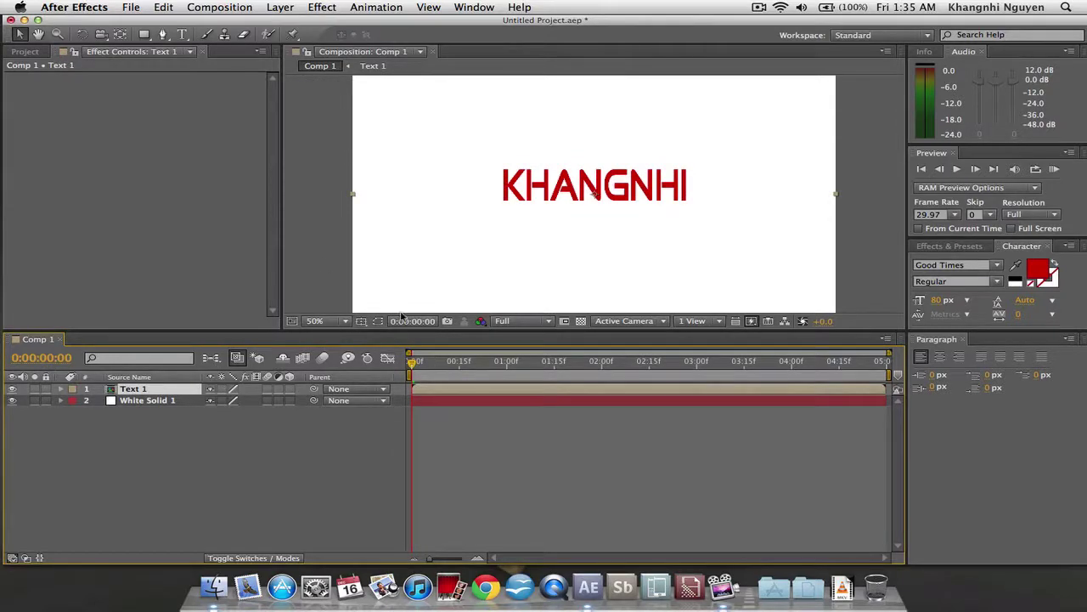
# View the Text 1 composition from Custom View 1 with only the first text layer soloed
pyautogui.doubleClick(176, 392)
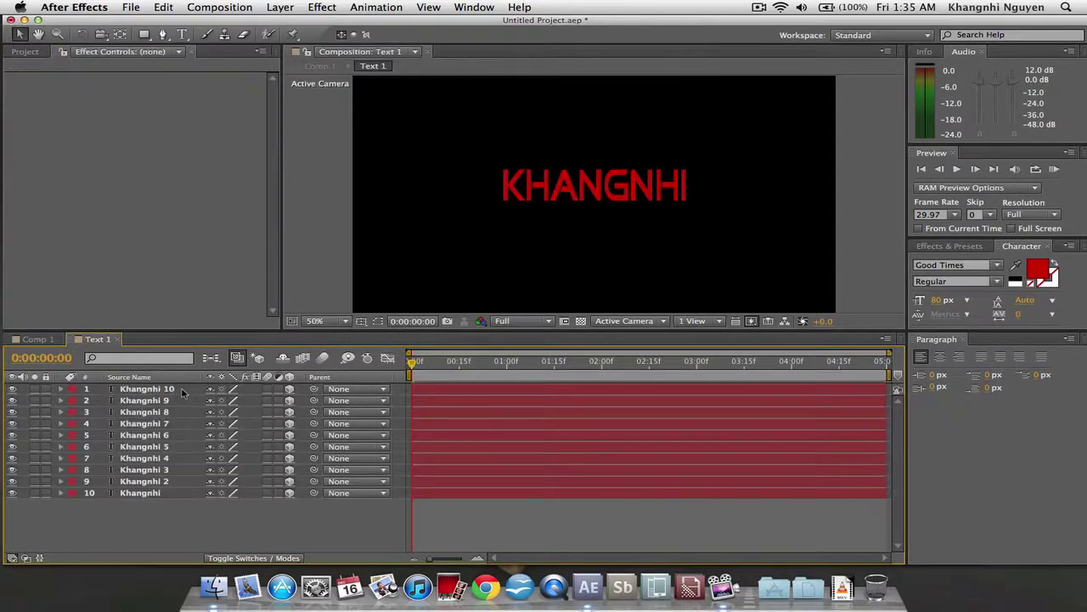
pyautogui.click(613, 324)
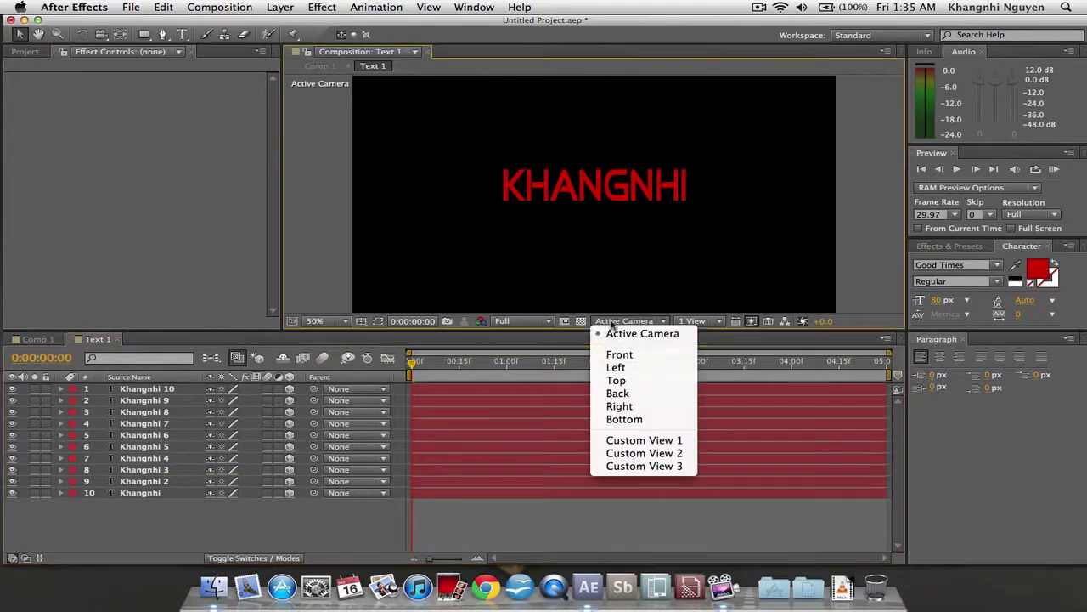
pyautogui.click(648, 440)
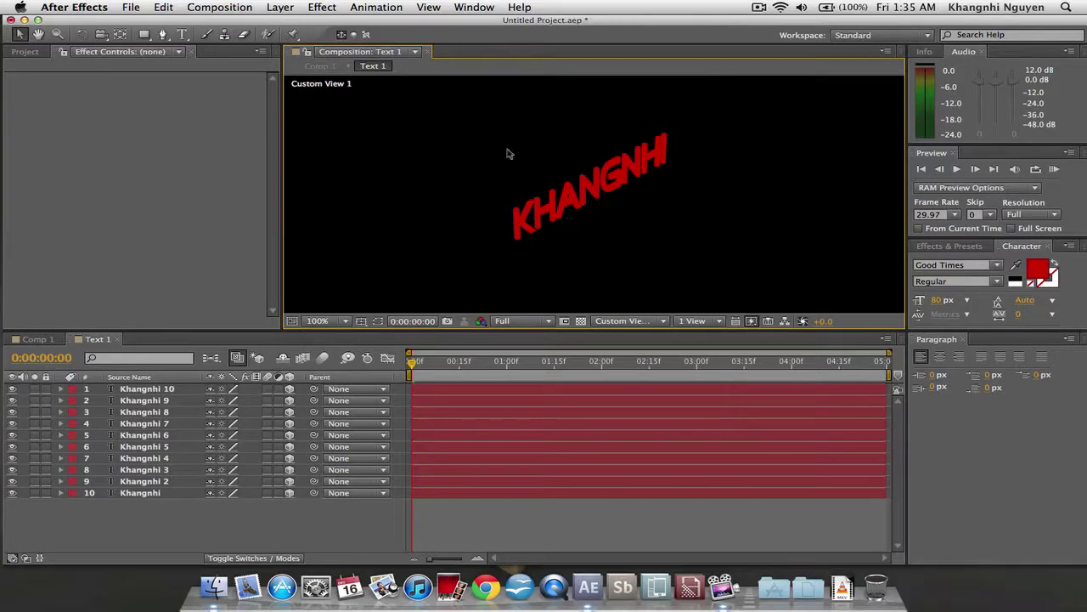
pyautogui.click(37, 390)
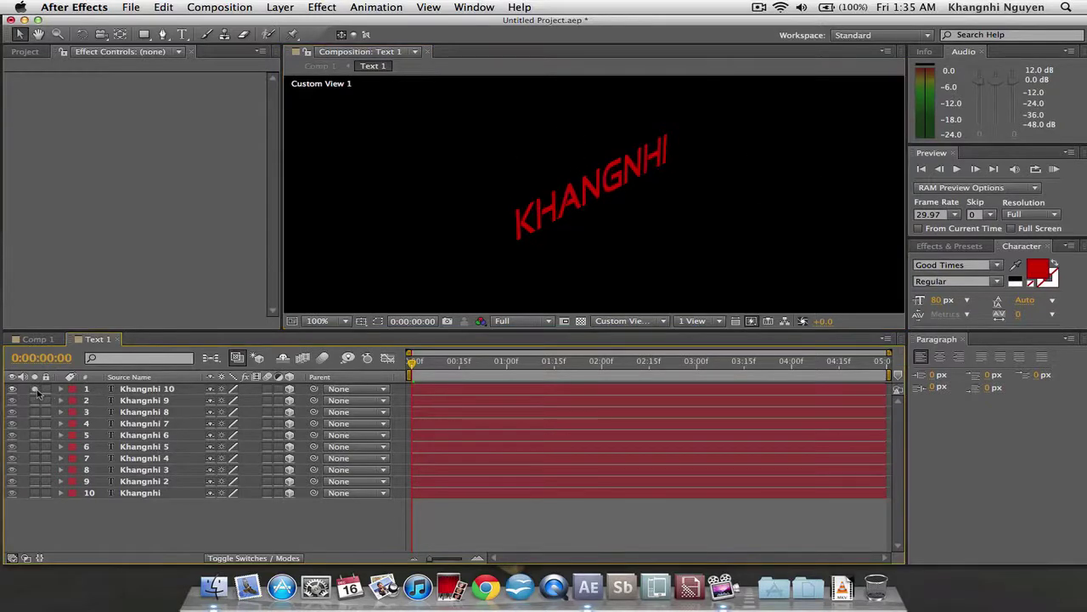
# Turn off solo on the first text layer to display all ten text layers together
pyautogui.click(37, 390)
pyautogui.click(38, 390)
pyautogui.click(38, 390)
pyautogui.click(38, 390)
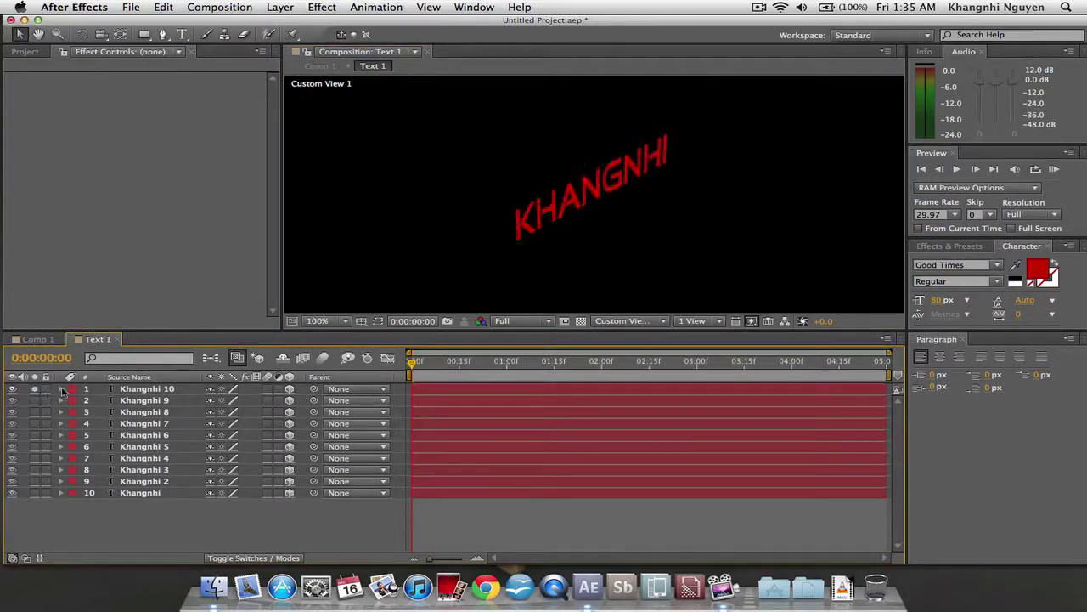
pyautogui.click(38, 389)
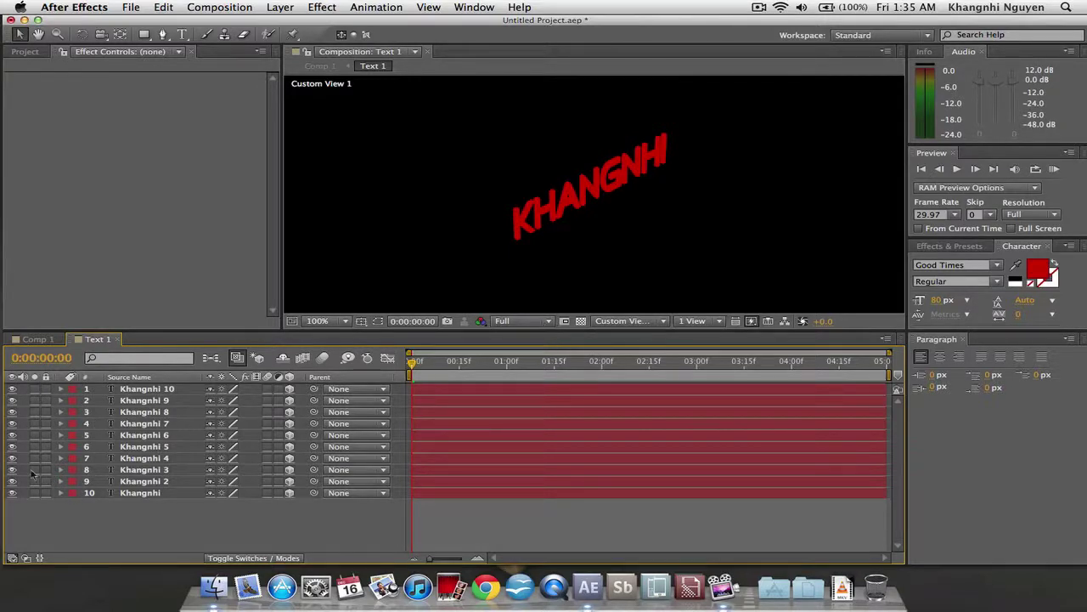
# Change the second text layer's fill color to a brighter red
pyautogui.click(176, 391)
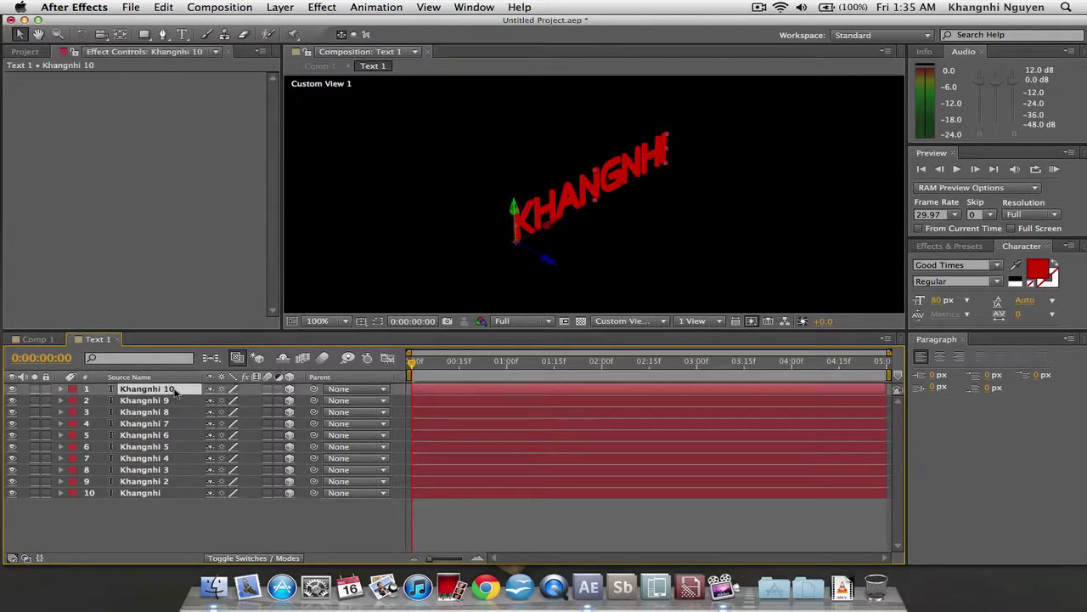
pyautogui.click(171, 405)
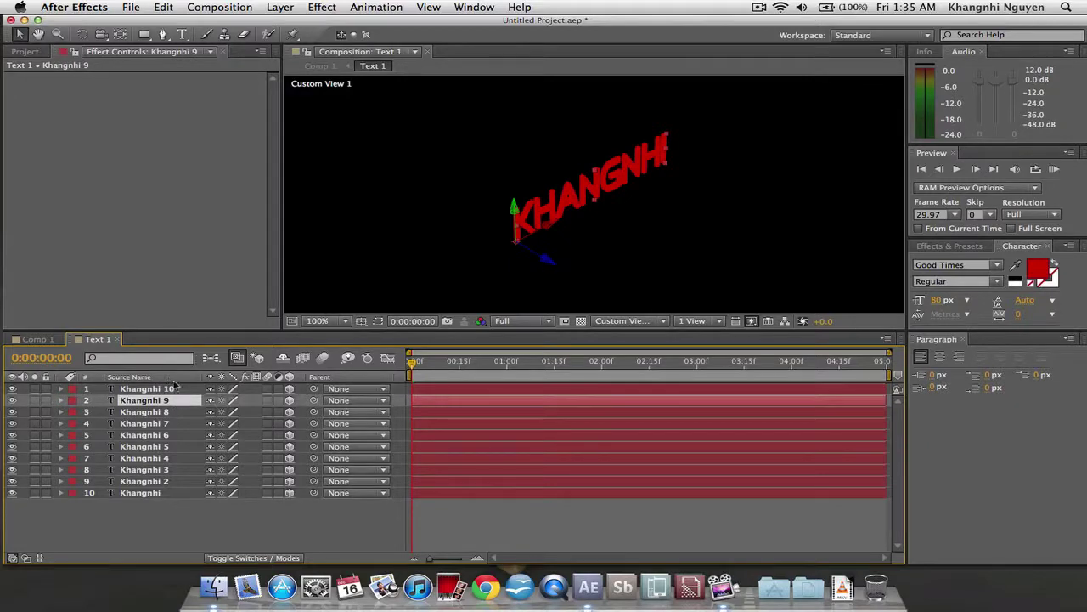
pyautogui.click(178, 389)
pyautogui.click(185, 400)
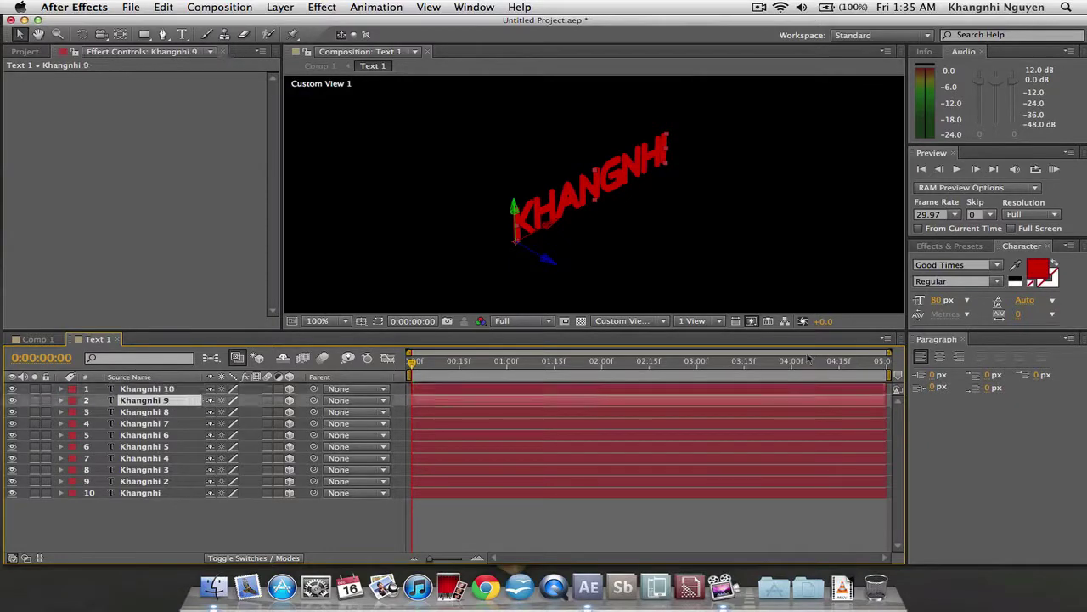
pyautogui.click(1039, 272)
pyautogui.click(588, 309)
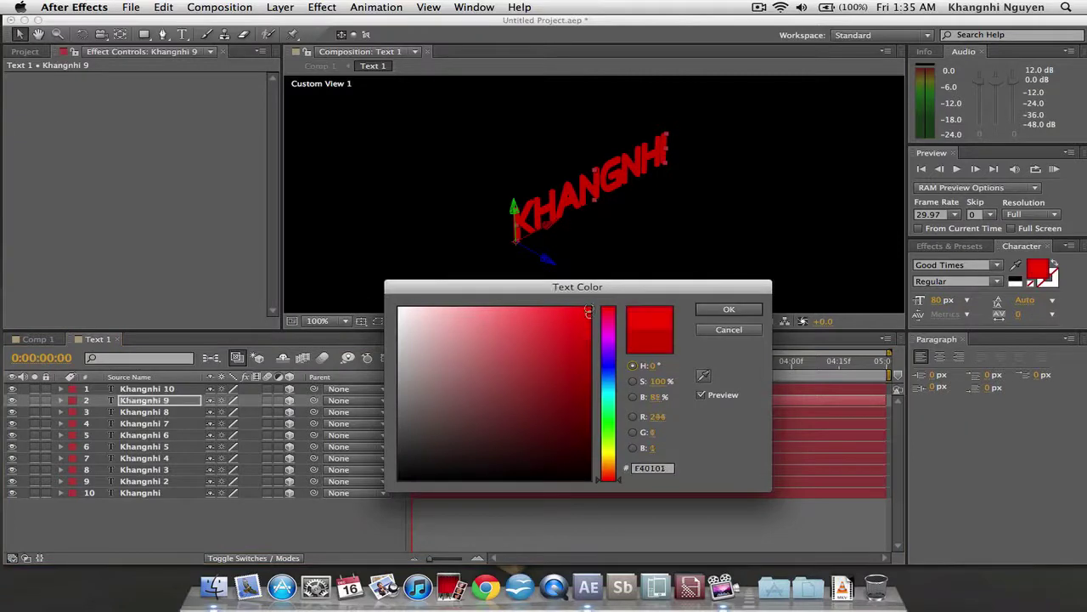
pyautogui.click(744, 309)
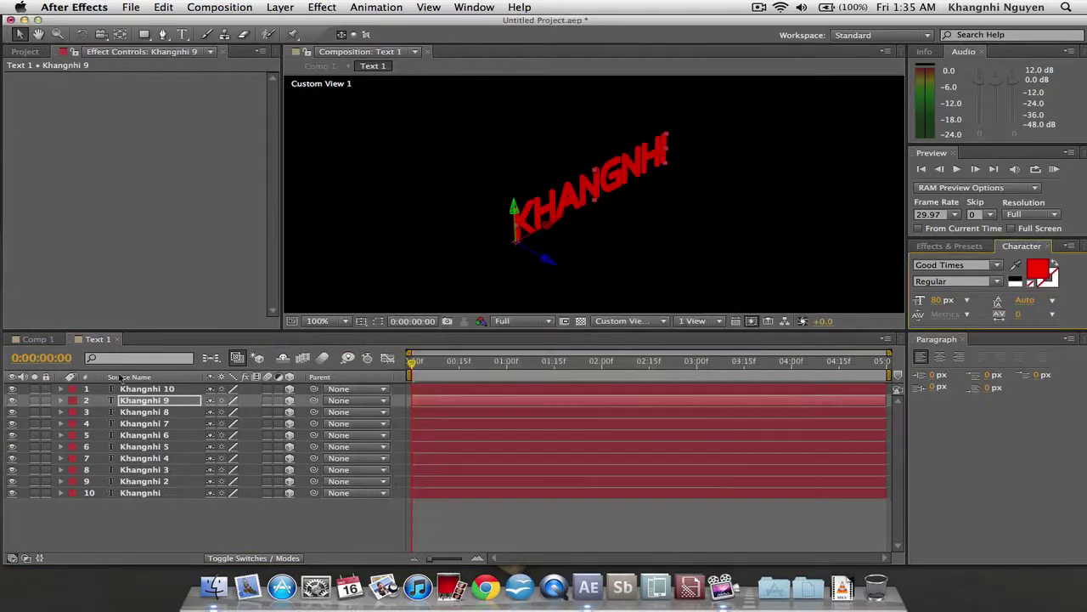
# Set the fill color of all ten text layers to pure red, FF0000
pyautogui.click(150, 389)
pyautogui.keyDown('shift'); pyautogui.click(170, 492); pyautogui.keyUp('shift')
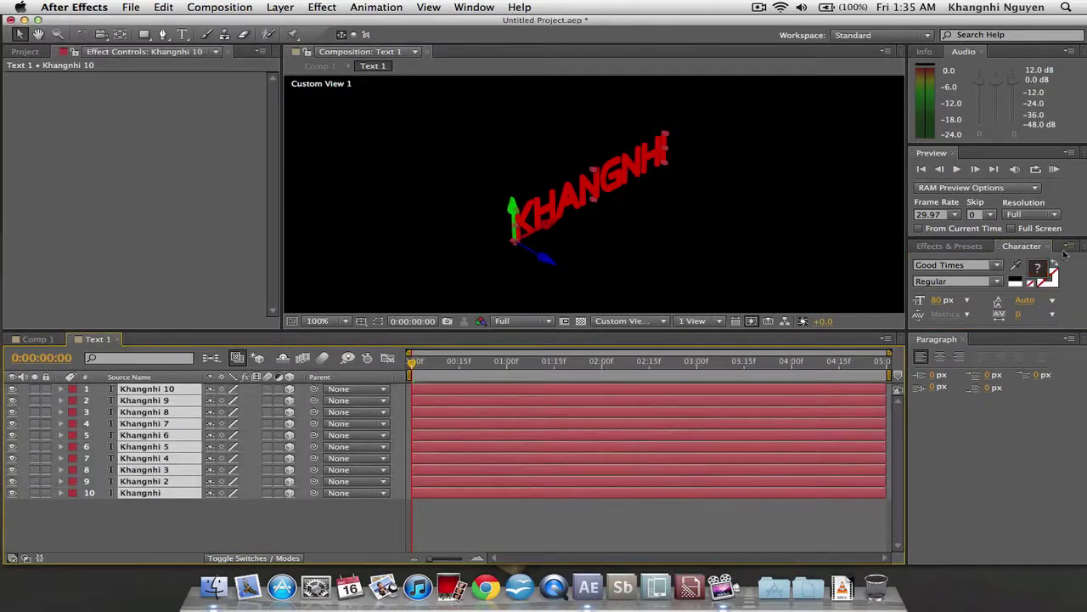
pyautogui.click(1035, 269)
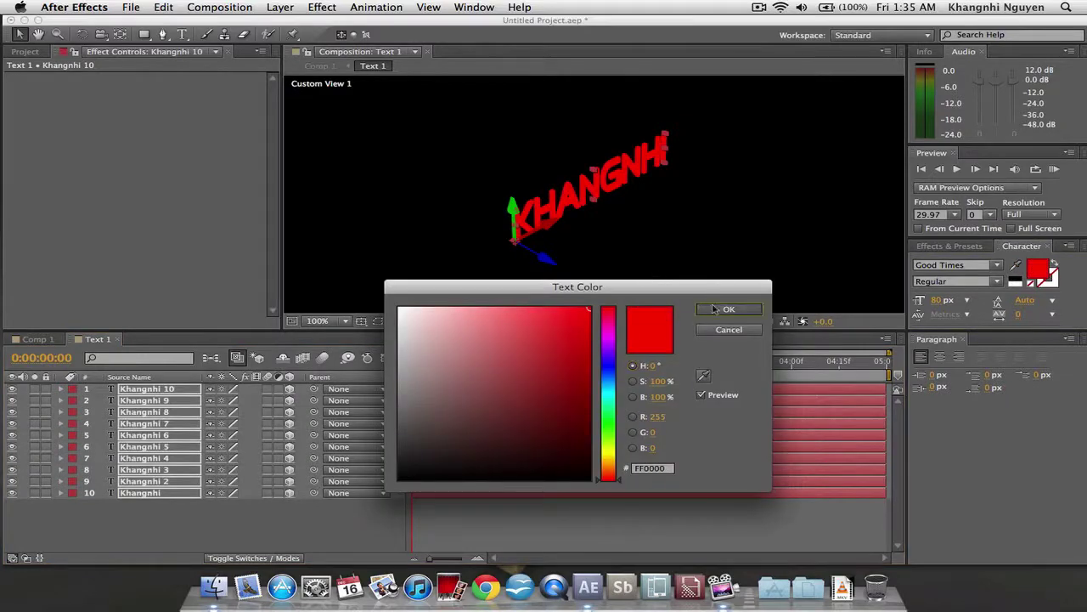
pyautogui.click(731, 310)
pyautogui.click(218, 511)
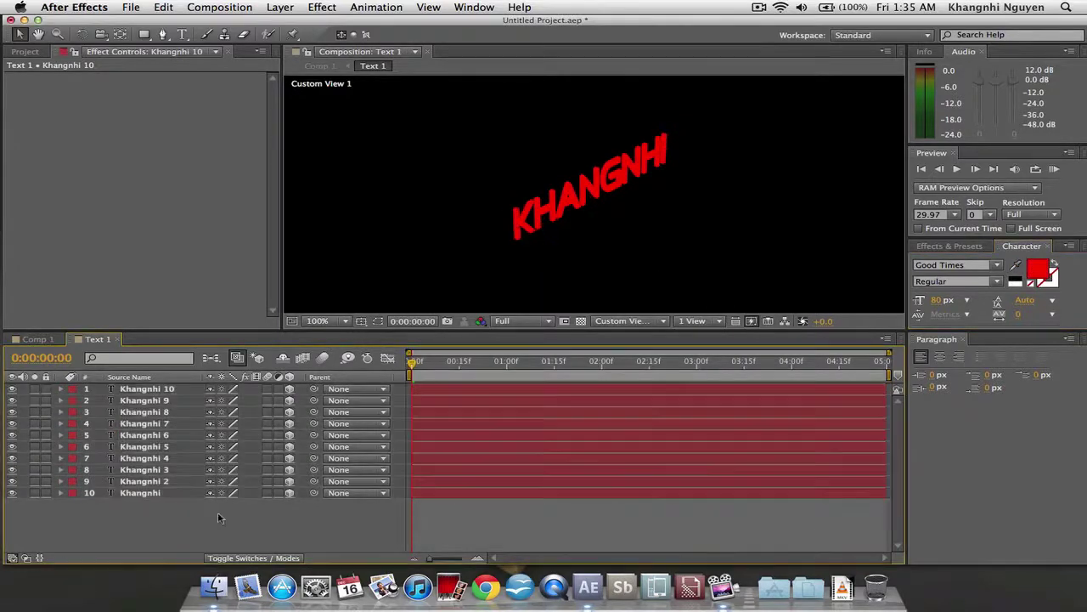
# Darken the fill color of text layers 2 and 3 slightly, giving layer 3 the deeper red
pyautogui.click(174, 401)
pyautogui.click(1038, 269)
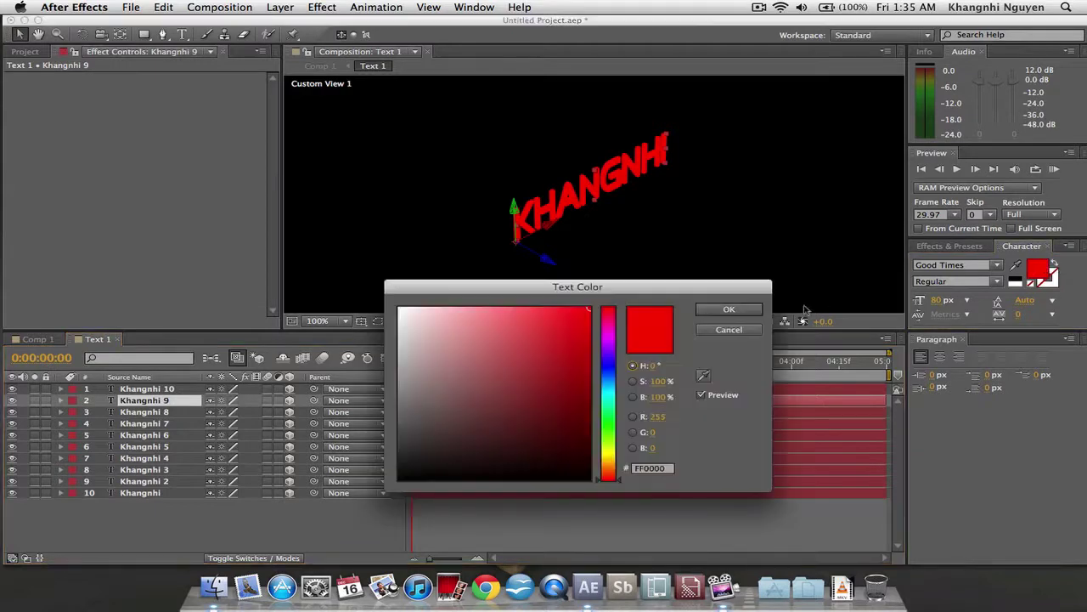
pyautogui.click(729, 309)
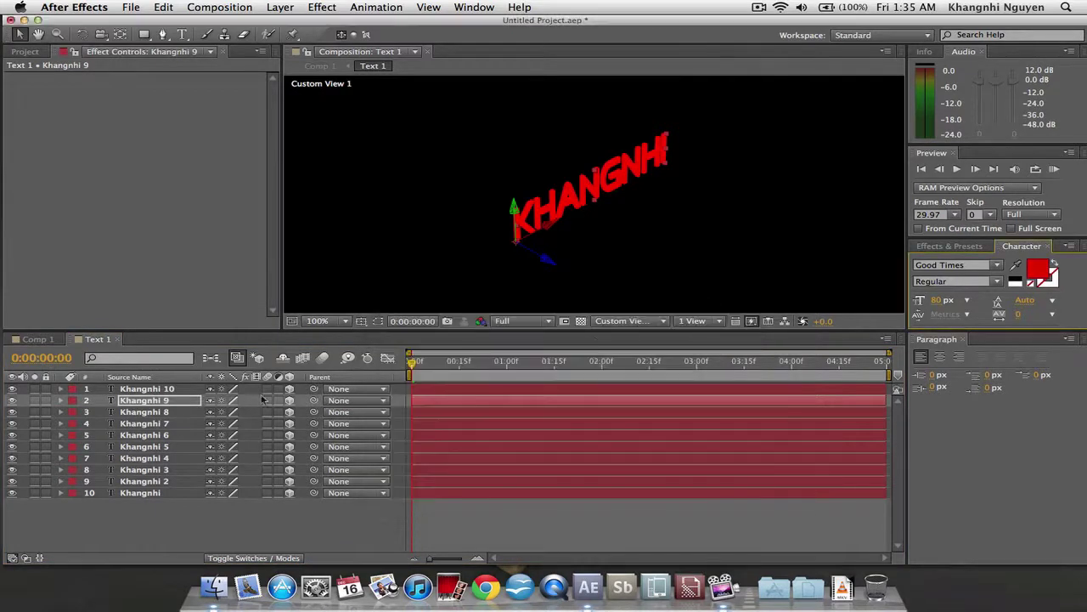
pyautogui.click(166, 412)
pyautogui.click(1038, 272)
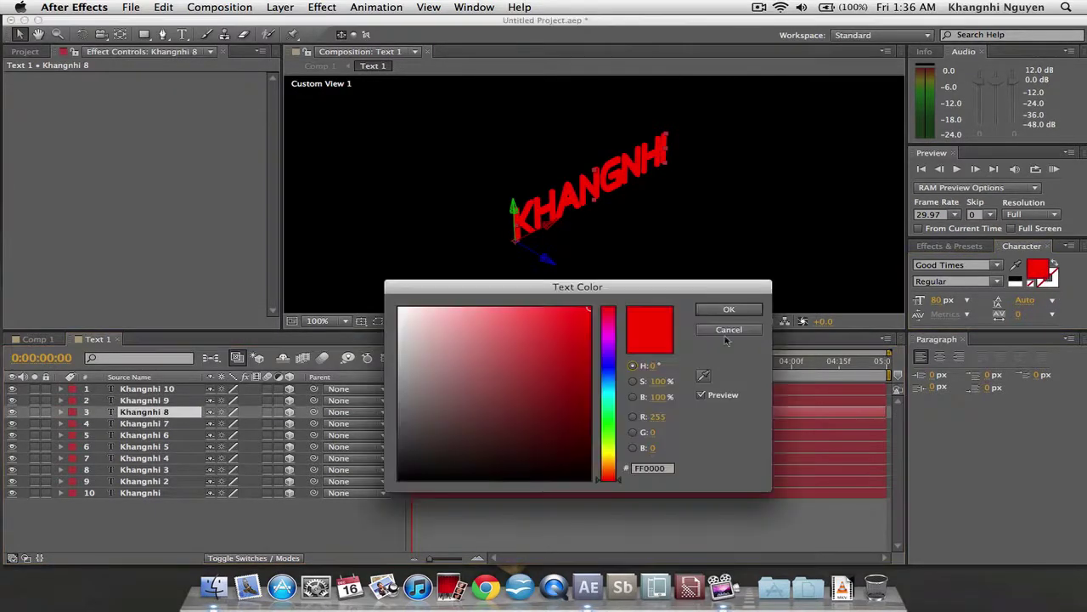
pyautogui.moveTo(588, 312); pyautogui.dragTo(592, 344)
pyautogui.click(729, 309)
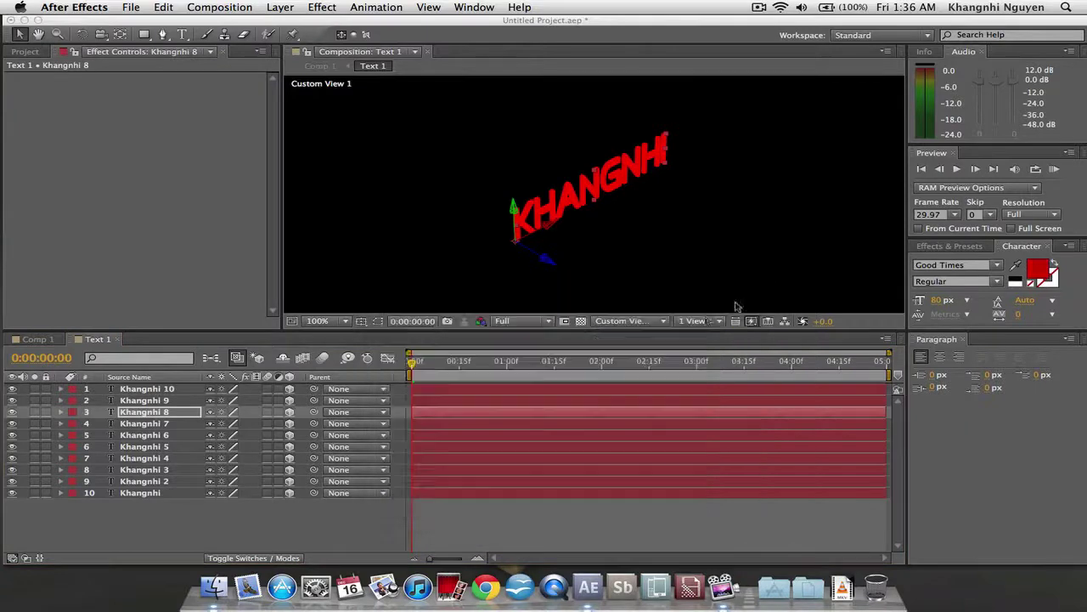
# Set the fill color of text layer 4 to AA0000 and text layer 5 to the darker 950000
pyautogui.click(154, 424)
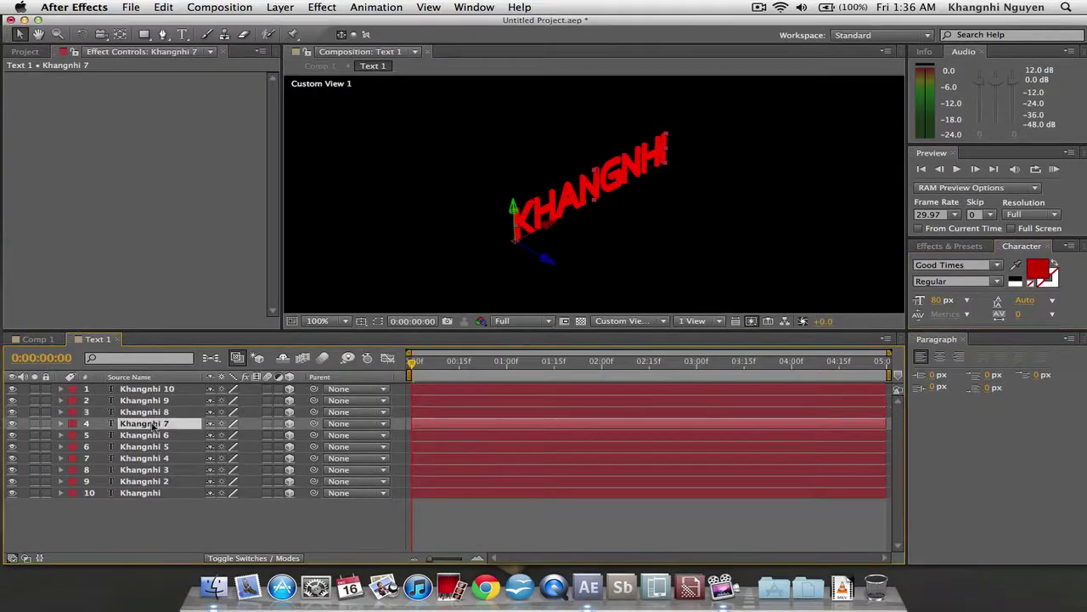
pyautogui.click(1038, 272)
pyautogui.click(592, 361)
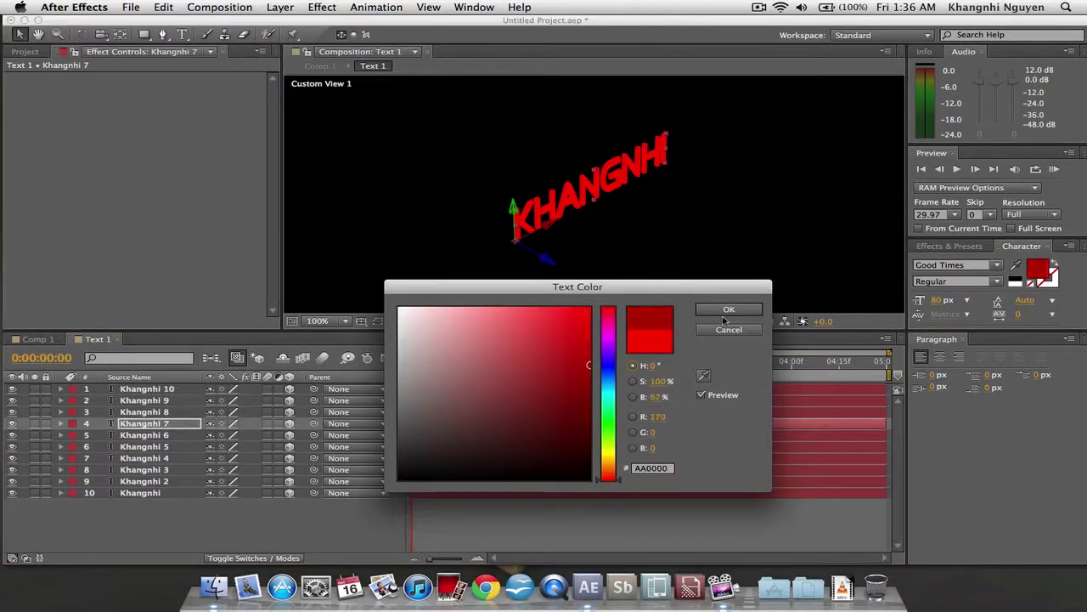
pyautogui.click(729, 309)
pyautogui.click(157, 435)
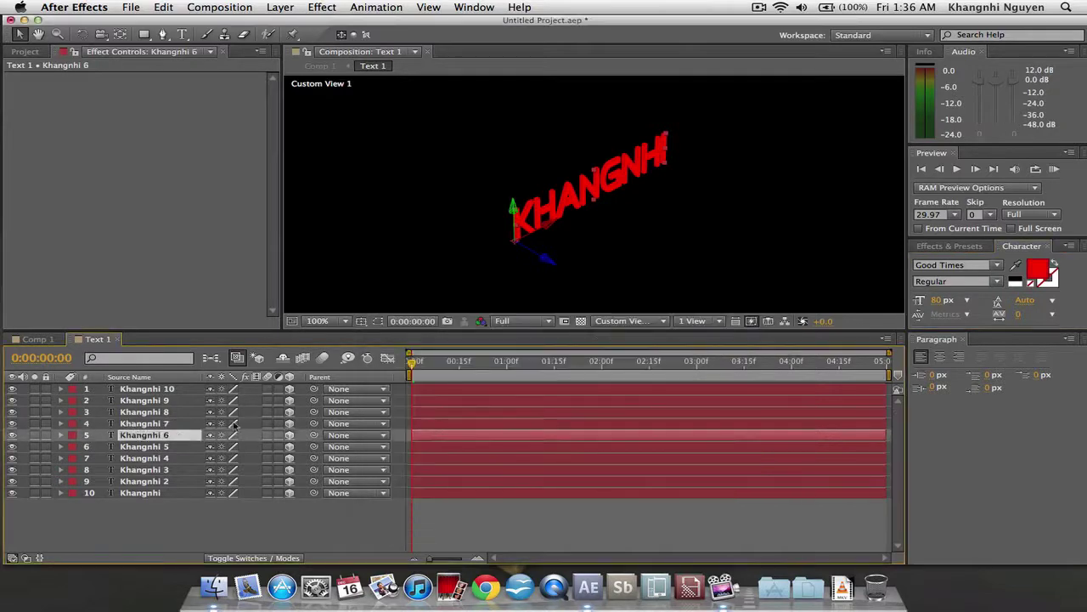
pyautogui.click(1038, 272)
pyautogui.moveTo(589, 342); pyautogui.dragTo(588, 379)
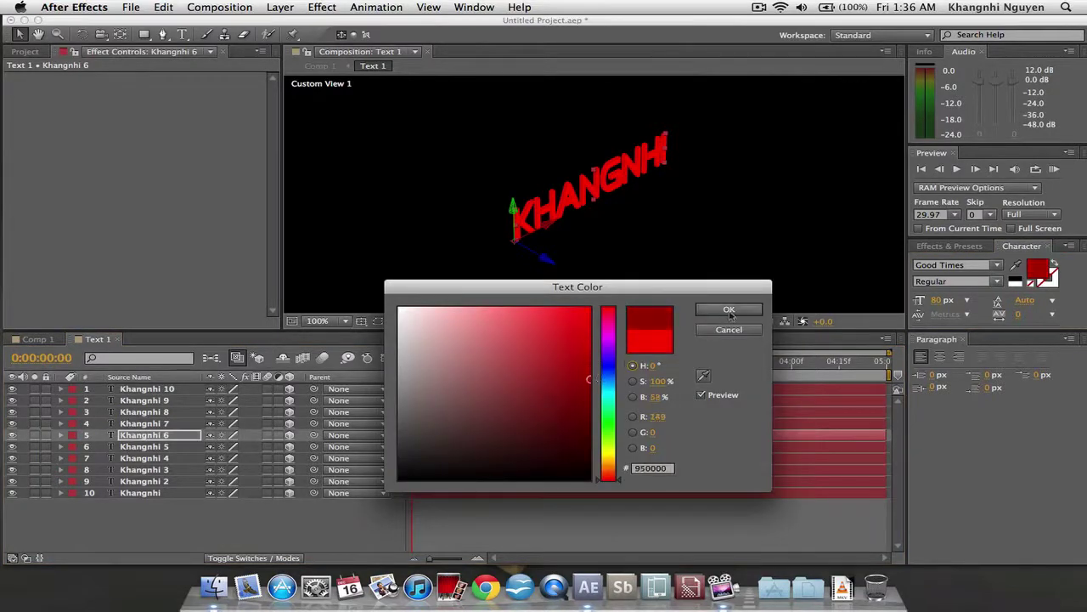
pyautogui.click(728, 309)
# Give text layers 6 and 7 progressively darker red fills, continuing the shading from layer 5
pyautogui.click(149, 447)
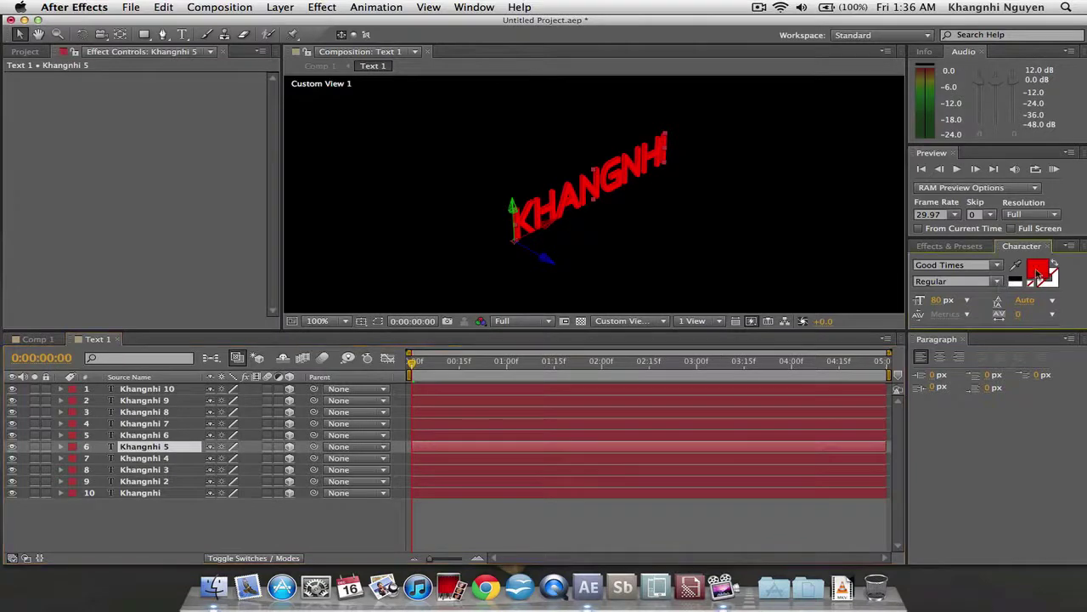
pyautogui.click(1038, 271)
pyautogui.moveTo(590, 333); pyautogui.dragTo(589, 402)
pyautogui.click(729, 309)
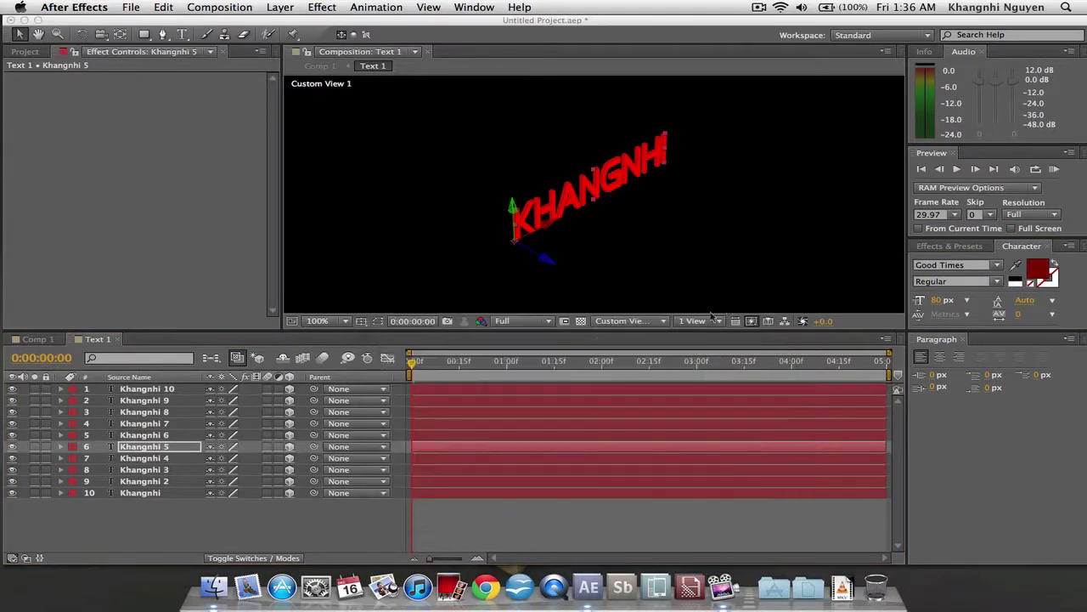
pyautogui.click(144, 457)
pyautogui.click(1041, 268)
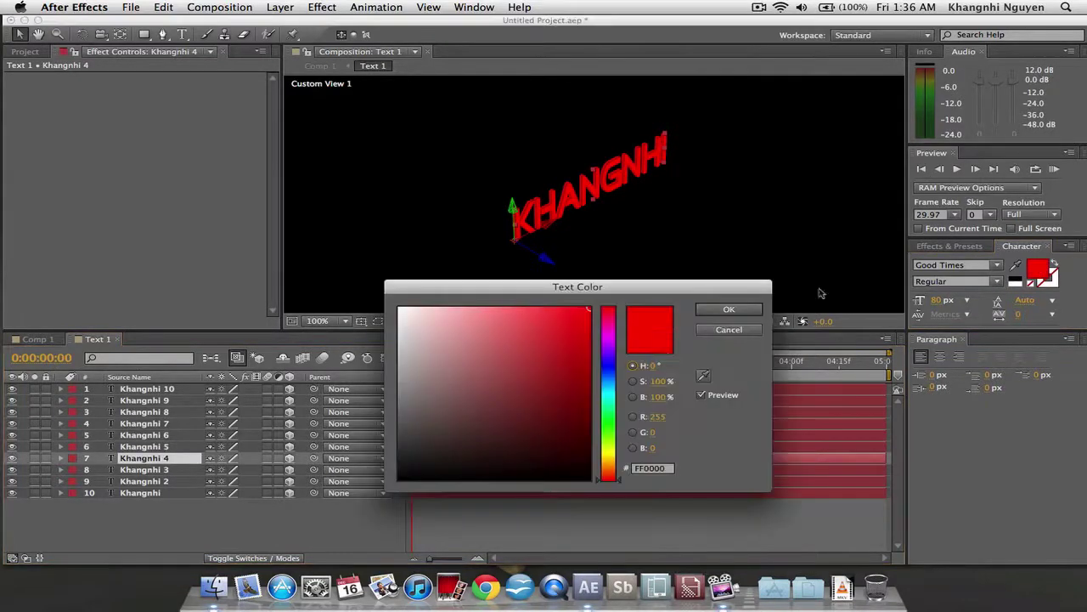
pyautogui.moveTo(581, 338); pyautogui.dragTo(600, 422)
pyautogui.click(729, 309)
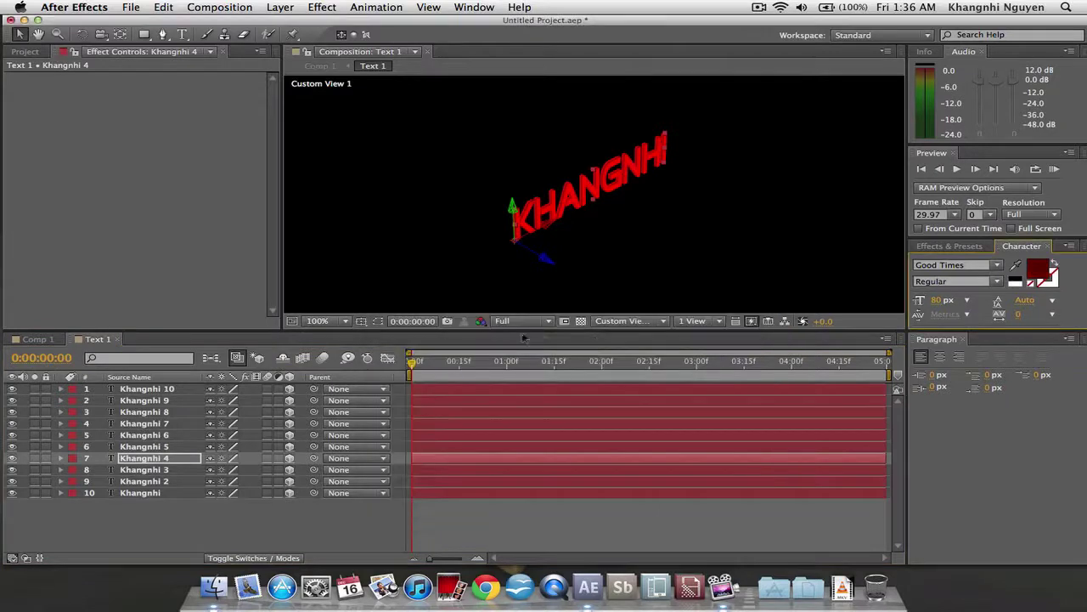
# Set the fill color of text layer 8 to 3D0000 and text layer 9 to 280000
pyautogui.click(187, 470)
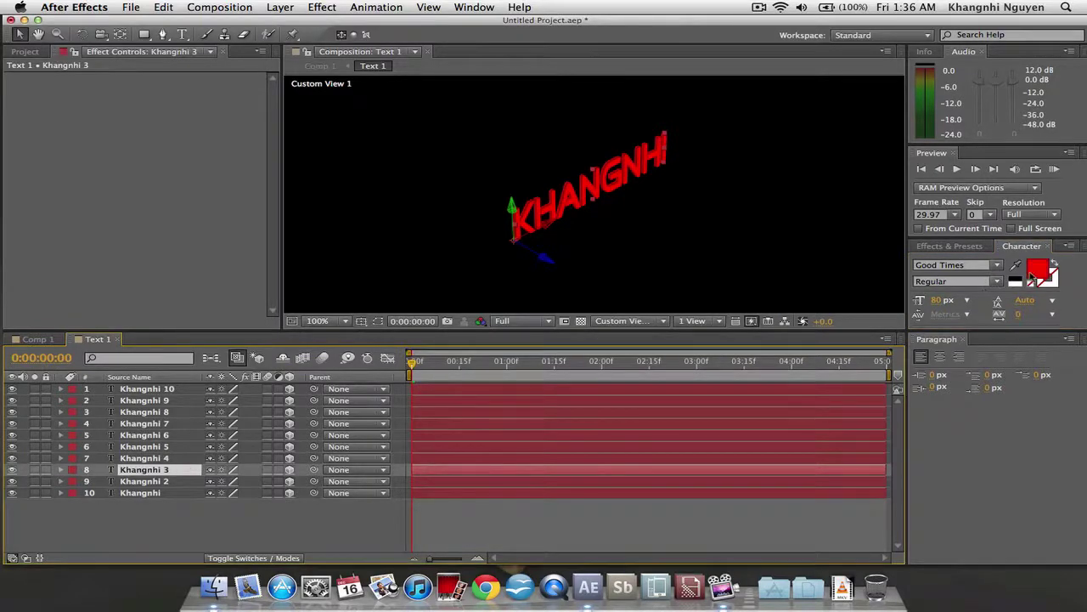
pyautogui.click(1035, 274)
pyautogui.moveTo(584, 362); pyautogui.dragTo(593, 435)
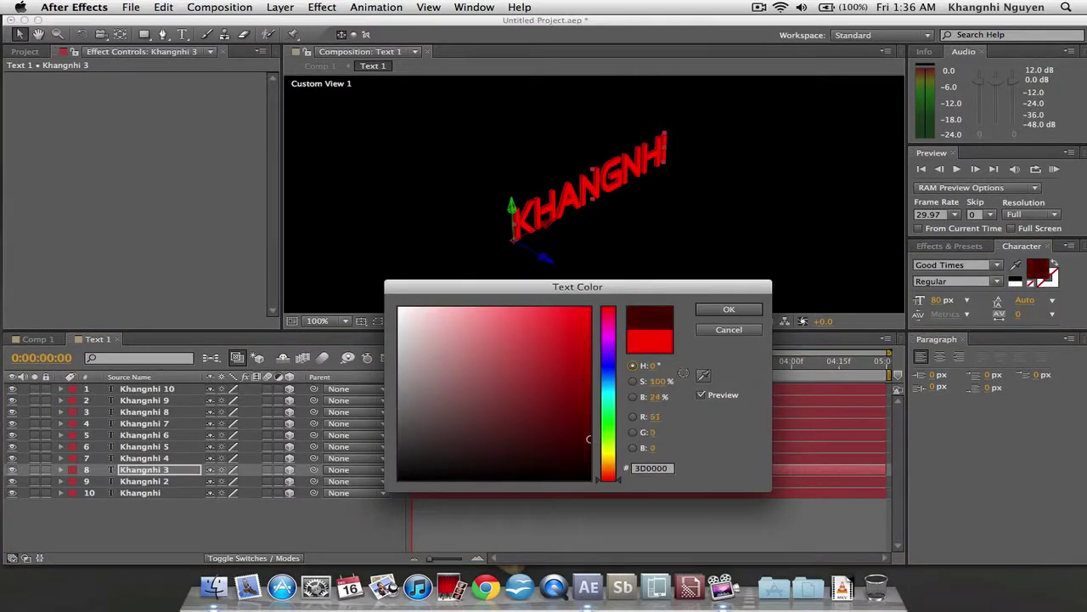
pyautogui.click(710, 311)
pyautogui.click(188, 480)
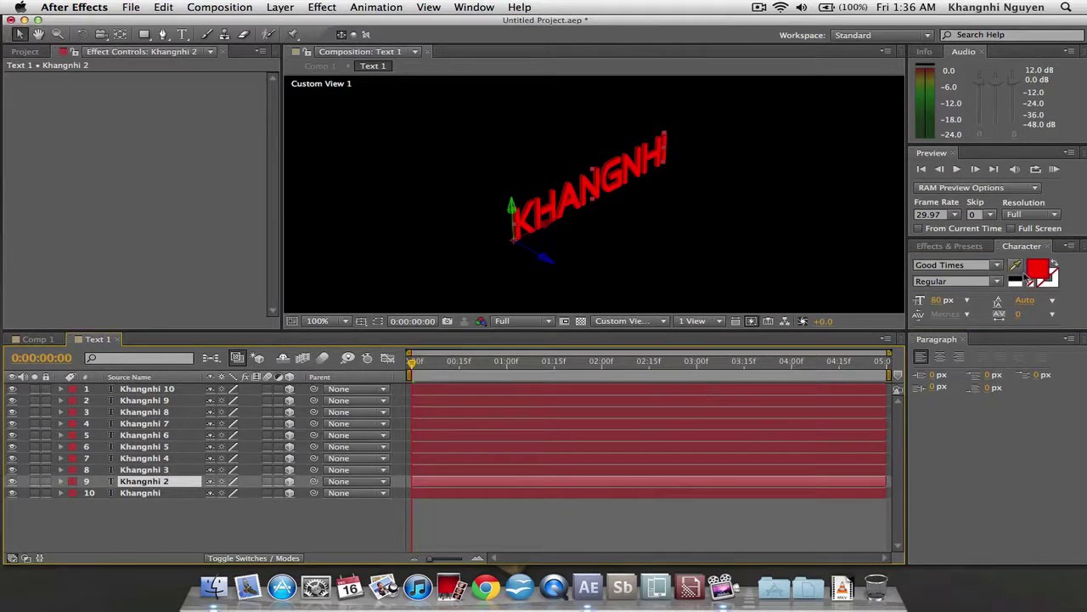
pyautogui.click(1035, 272)
pyautogui.moveTo(599, 362); pyautogui.dragTo(595, 452)
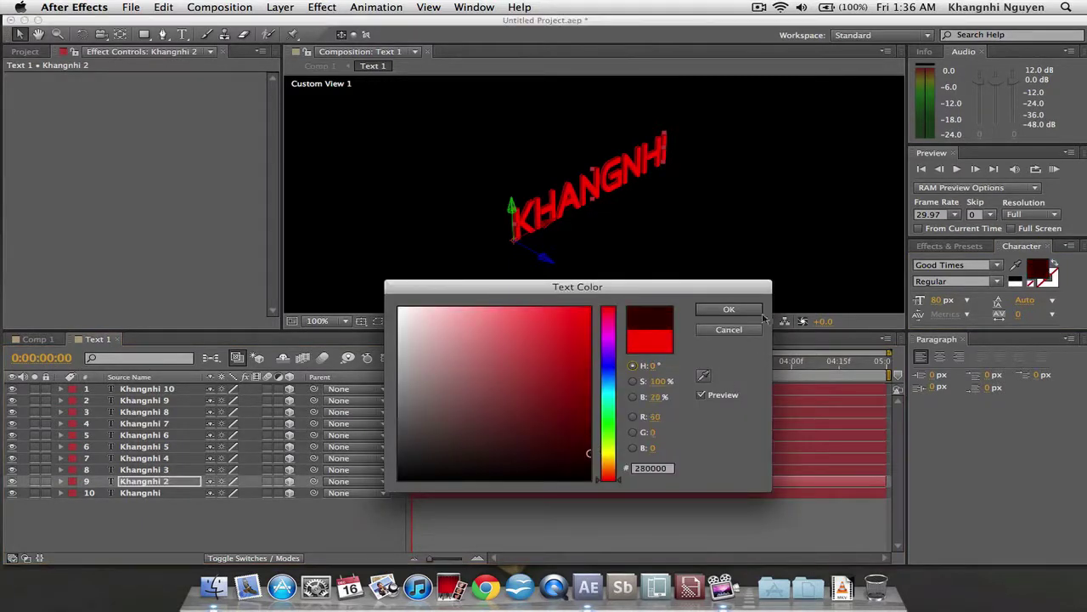
pyautogui.click(759, 312)
# Set the fill color of text layer 10 to an almost black red, the darkest shade in the stack
pyautogui.click(157, 493)
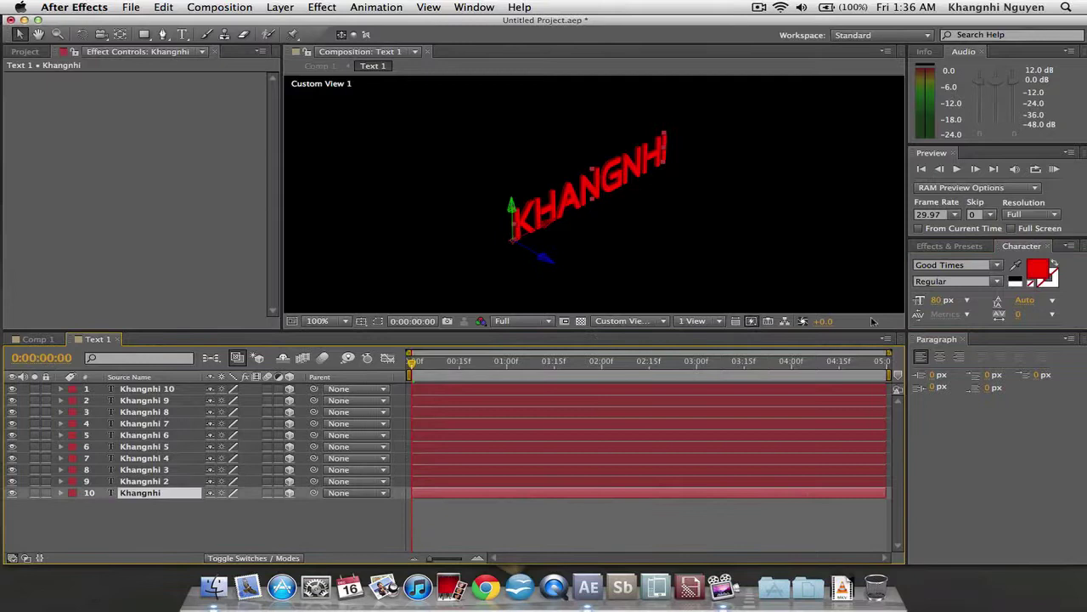
pyautogui.click(1037, 273)
pyautogui.moveTo(587, 408); pyautogui.dragTo(589, 459)
pyautogui.click(730, 310)
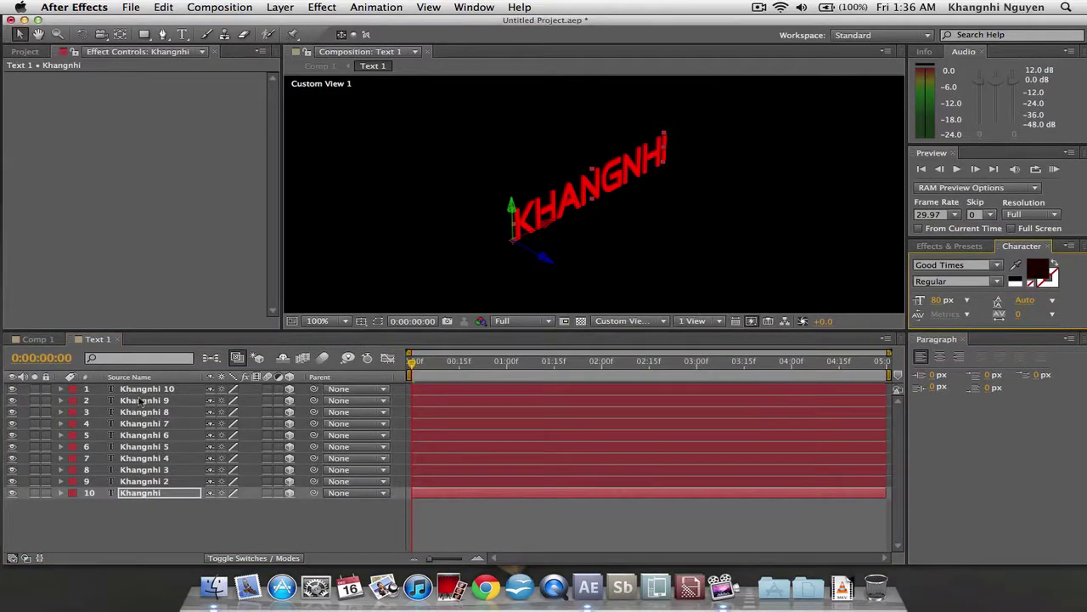
# Step through the text layers from first to last and back, examining how the fill color changes between them
pyautogui.click(180, 389)
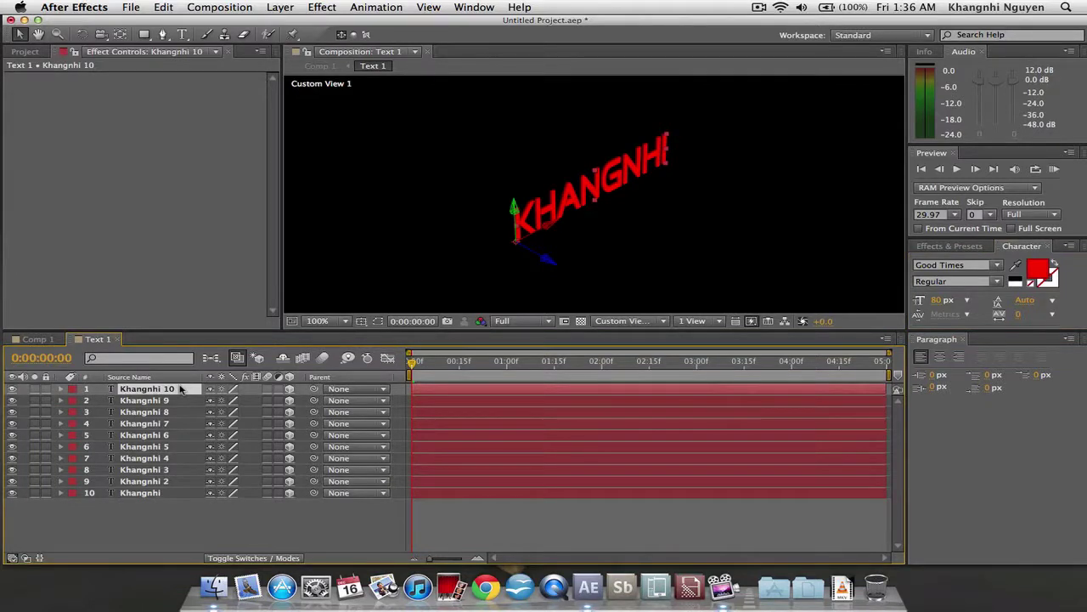
pyautogui.press('super+Down')
pyautogui.press('super+Down')
pyautogui.press('super+Down')
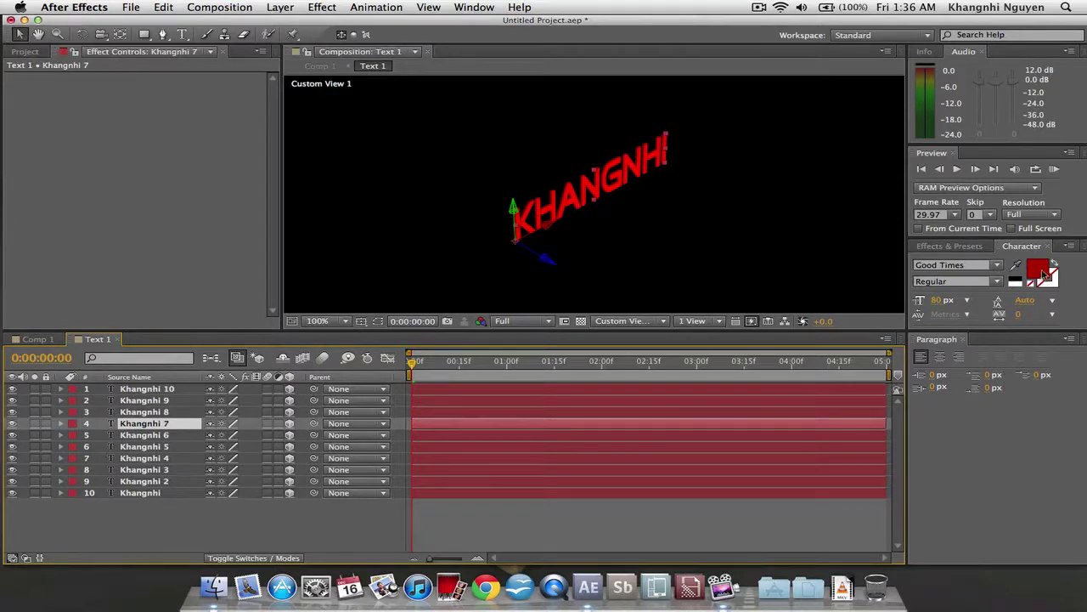
pyautogui.press('super+Down')
pyautogui.press('super+Down')
pyautogui.press('super+Down')
pyautogui.press('super+Down')
pyautogui.press('super+Down')
pyautogui.press('super+Down')
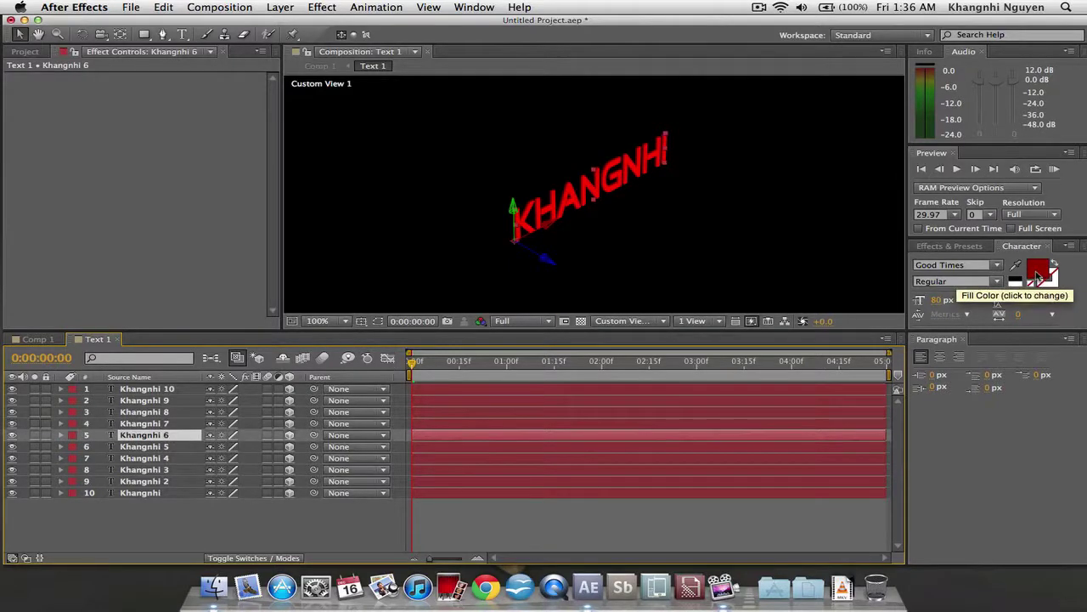
pyautogui.press('super+Up')
pyautogui.press('super+Up')
pyautogui.press('super+Up')
pyautogui.press('super+Up')
pyautogui.press('super+Up')
pyautogui.press('super+Up')
pyautogui.press('super+Up')
pyautogui.press('super+Up')
pyautogui.press('super+Up')
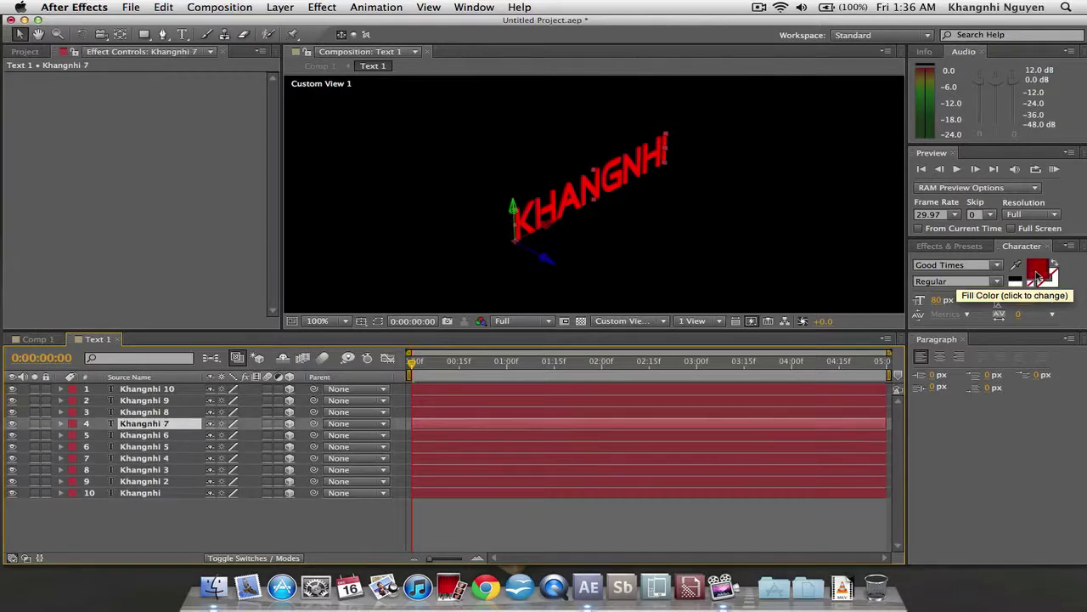
pyautogui.press('super+Down')
pyautogui.press('super+Down')
pyautogui.press('super+Down')
pyautogui.press('super+Down')
pyautogui.press('super+Down')
pyautogui.press('super+Down')
pyautogui.press('super+Down')
pyautogui.press('super+Down')
pyautogui.press('super+Down')
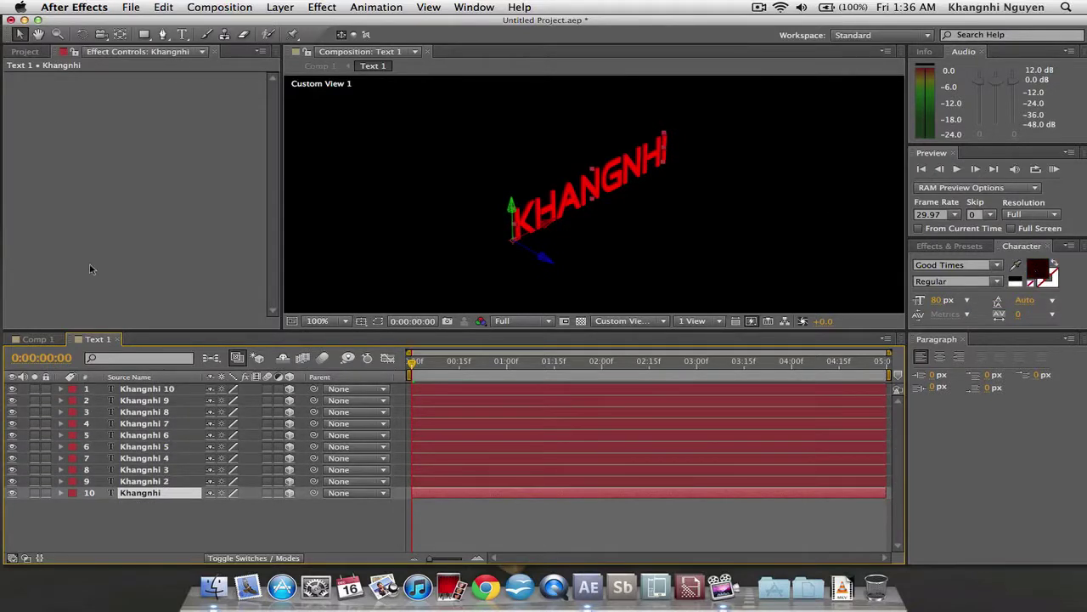
# Make the Text 1 layer in Comp 1 a 3D layer and view it from Custom View 1 at 100%
pyautogui.click(38, 339)
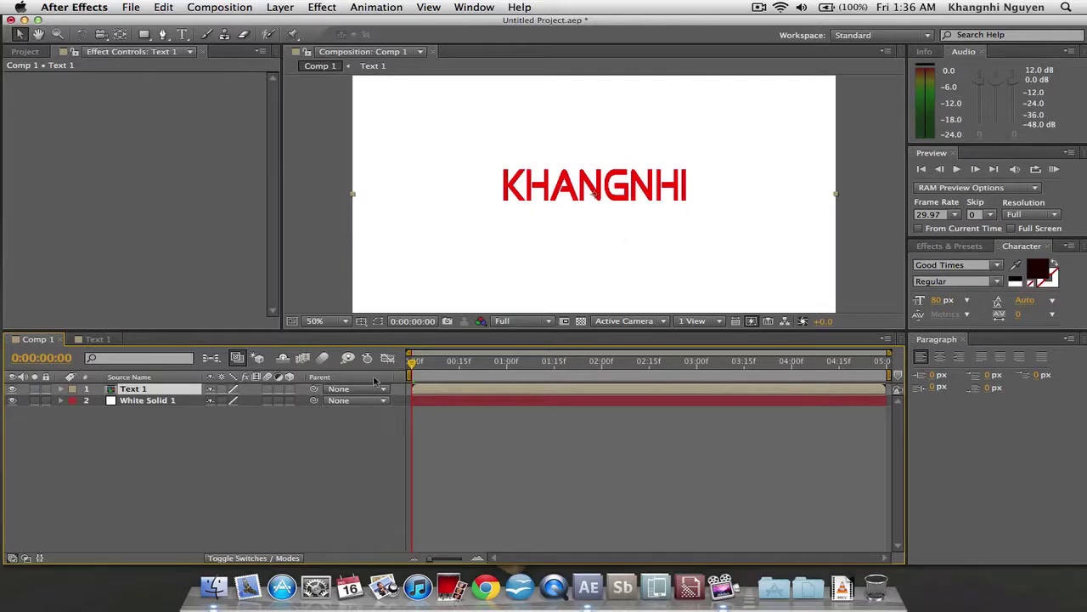
pyautogui.click(290, 389)
pyautogui.click(630, 321)
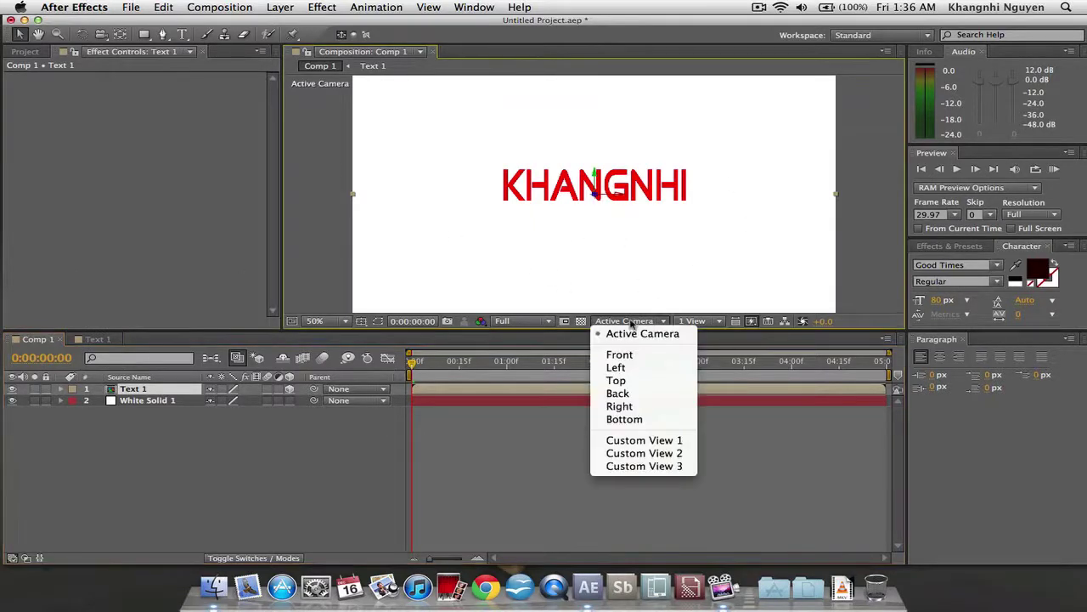
pyautogui.click(670, 440)
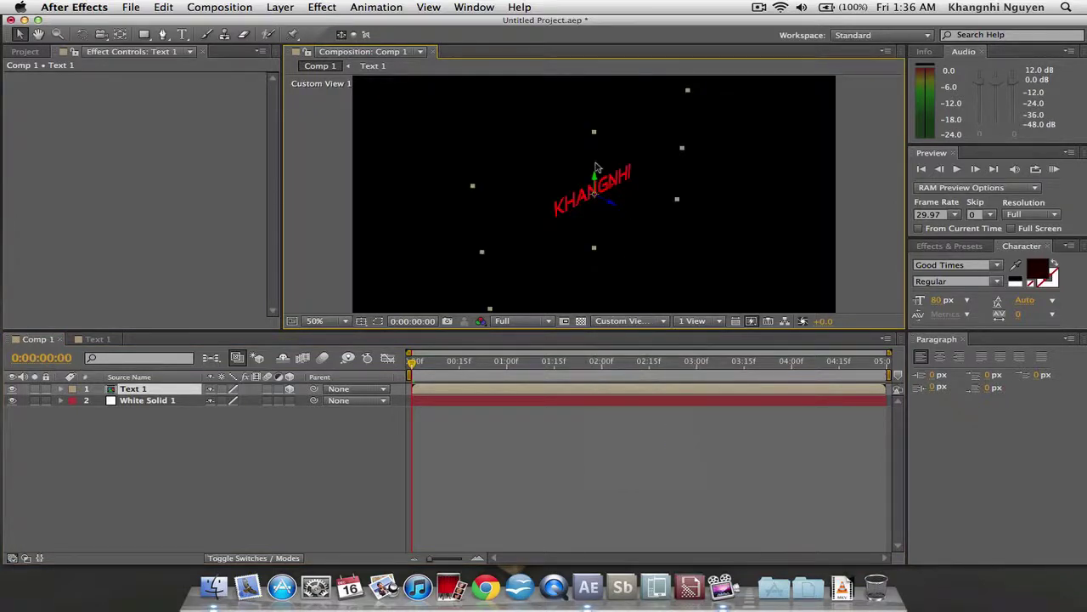
pyautogui.scroll(4, 595, 170)
pyautogui.scroll(-2, 590, 188)
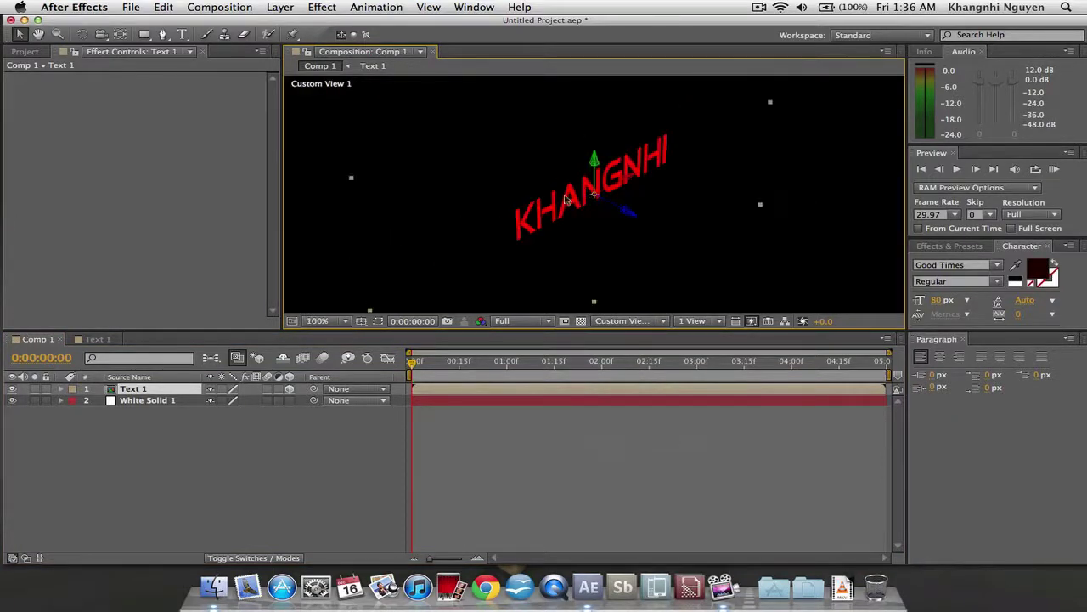
# Collapse the transformations of the Text 1 layer in Comp 1 so its nested layers keep their depth, and inspect the extrusion up close
pyautogui.click(103, 340)
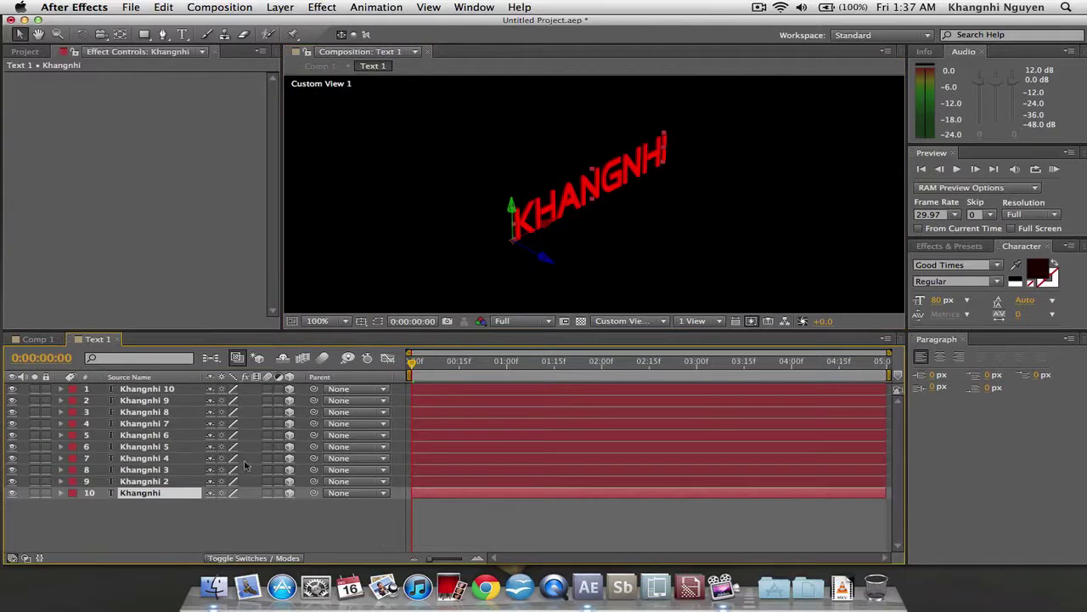
pyautogui.click(37, 339)
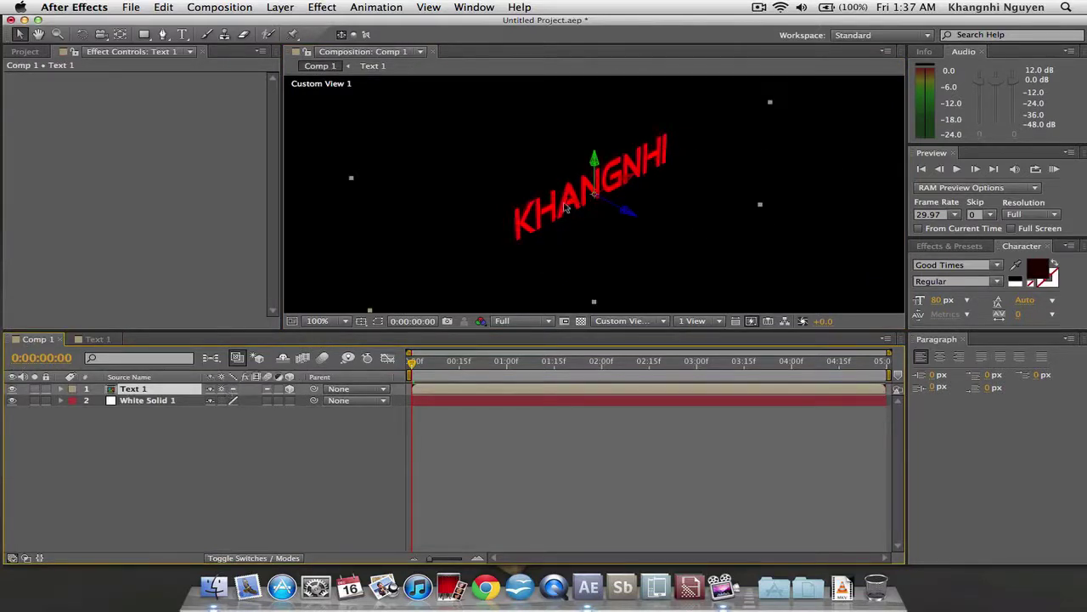
pyautogui.press('.')
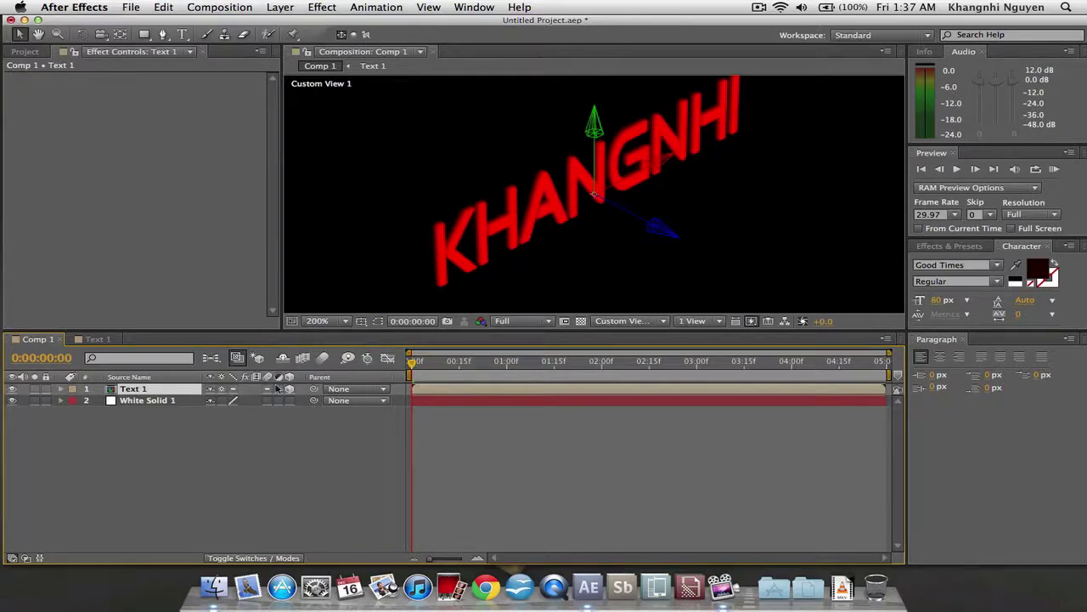
# Return Comp 1 to the Active Camera view at 25% magnification
pyautogui.click(629, 321)
pyautogui.click(633, 332)
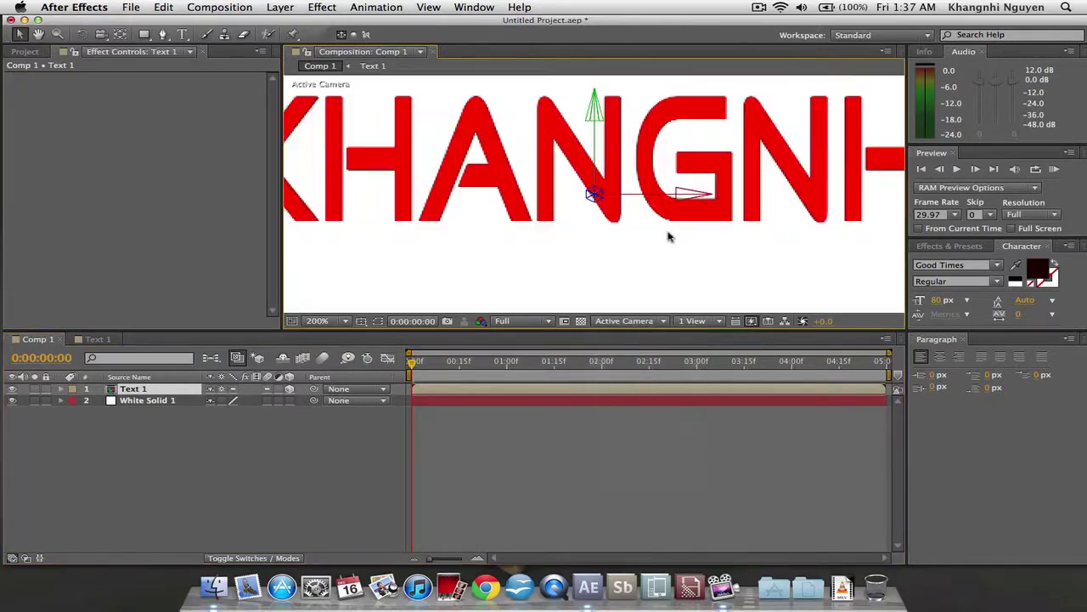
pyautogui.press(',')
pyautogui.press(',')
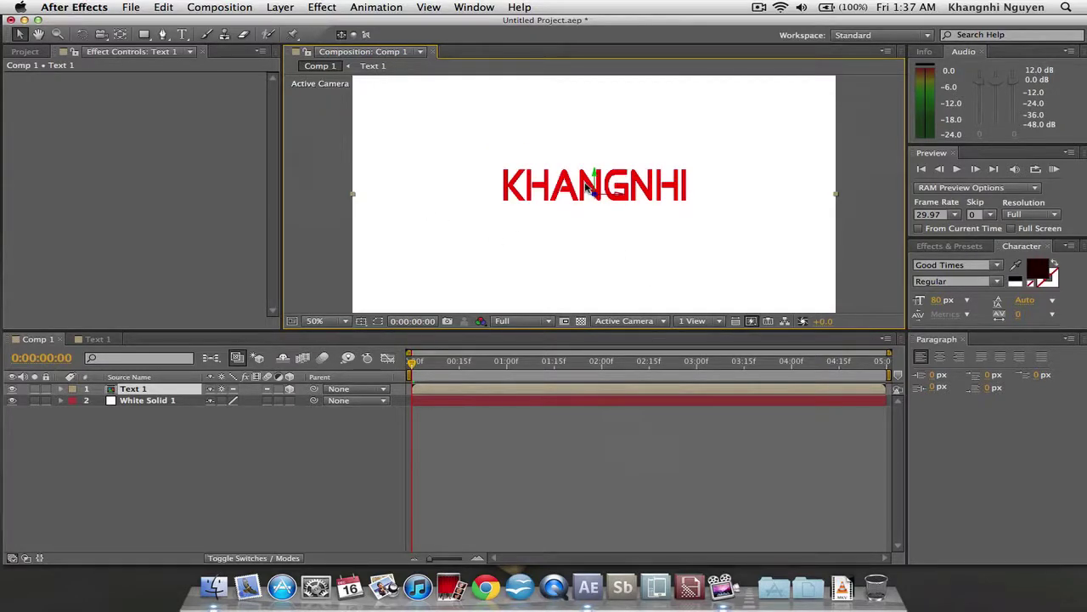
pyautogui.press(',')
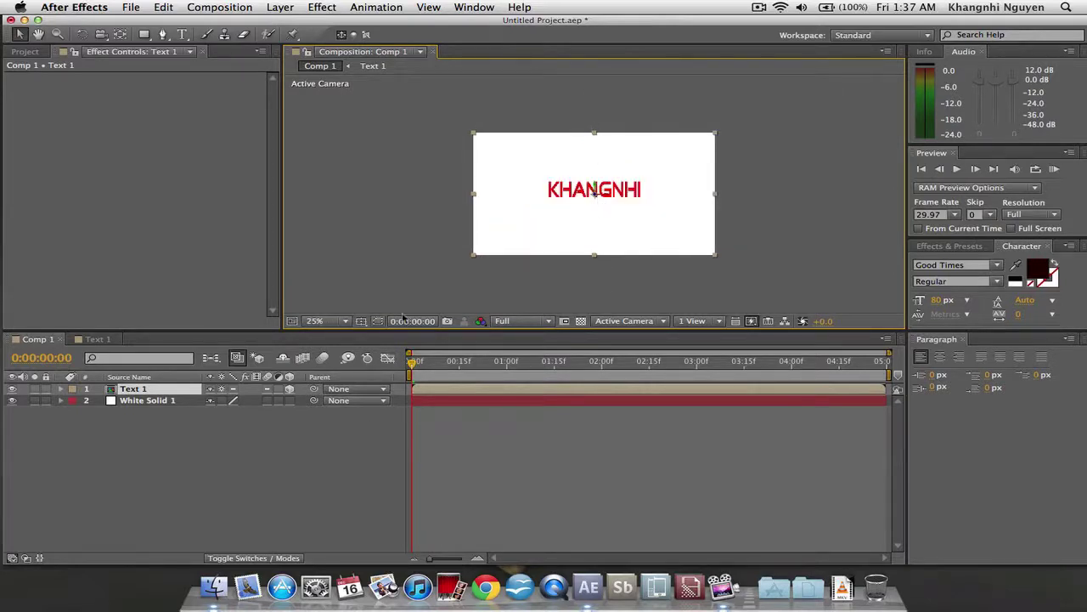
pyautogui.press('.')
pyautogui.press(',')
# Keyframe the Text 1 layer's position at 0:00 with the text raised to the frame's upper edge, about 640, 15, 0
pyautogui.press('r')
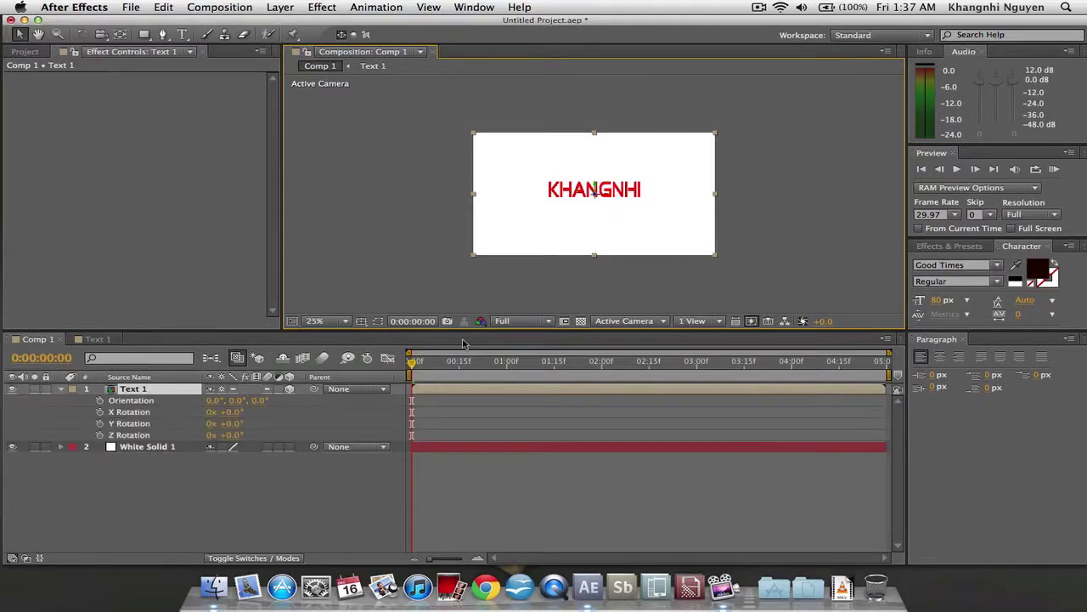
pyautogui.press('p')
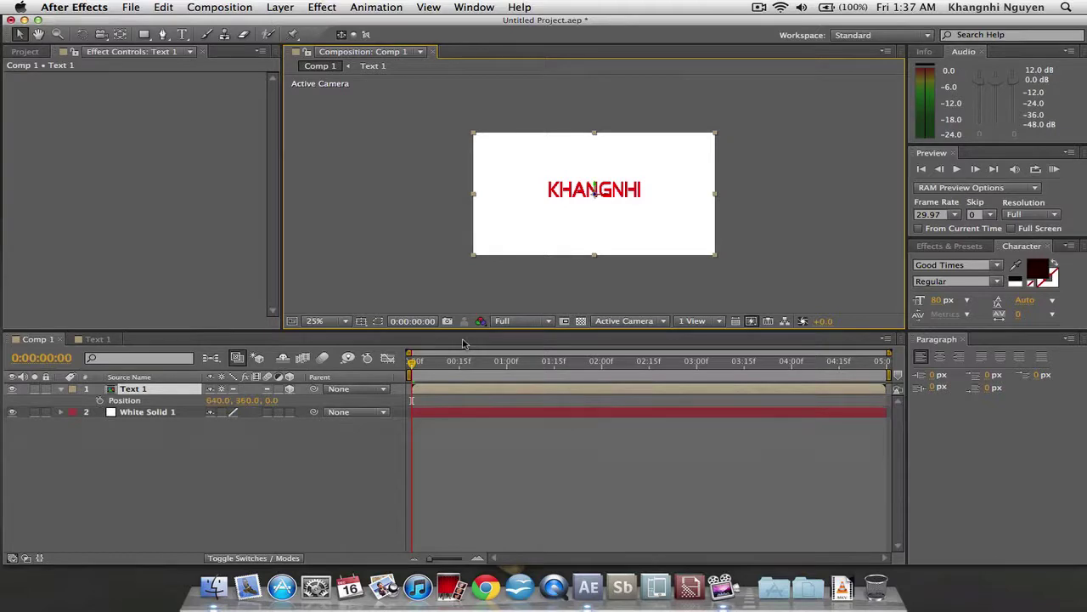
pyautogui.click(136, 393)
pyautogui.click(99, 400)
pyautogui.moveTo(255, 400); pyautogui.dragTo(250, 400)
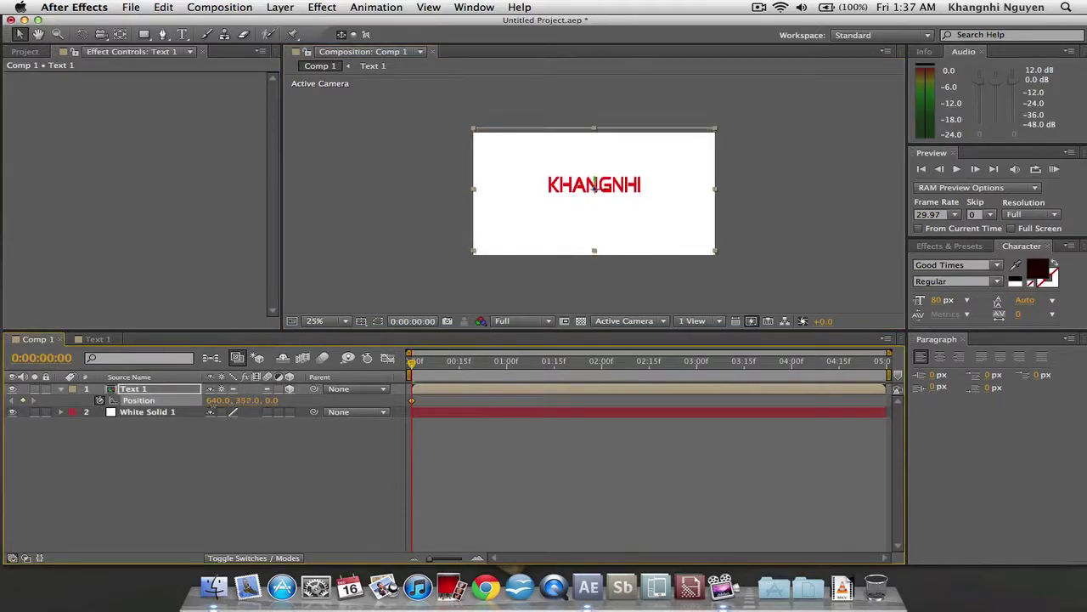
pyautogui.moveTo(594, 185); pyautogui.dragTo(595, 134)
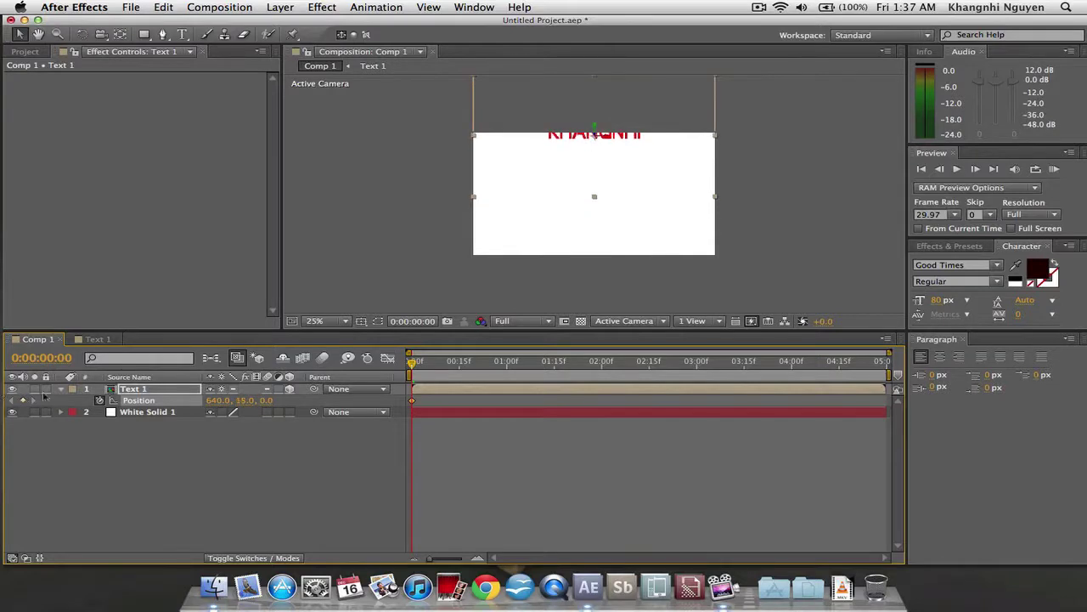
# Lower the Text 1 layer to the frame's center at 1 second, about 640, 366, 0, and preview the drop
pyautogui.click(507, 363)
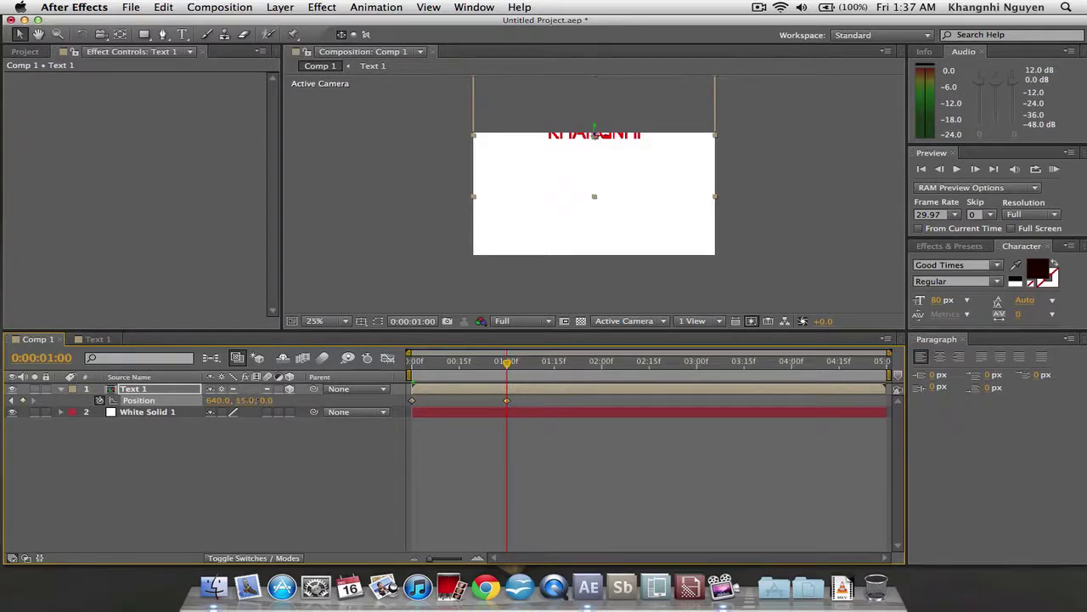
pyautogui.moveTo(595, 136); pyautogui.dragTo(594, 193)
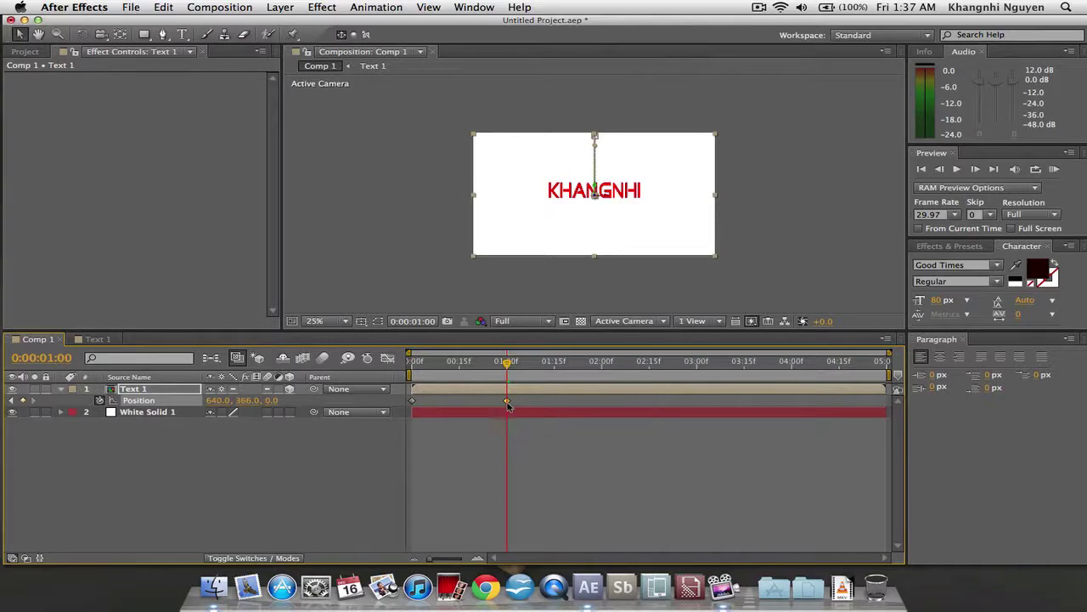
pyautogui.press('KP_0')
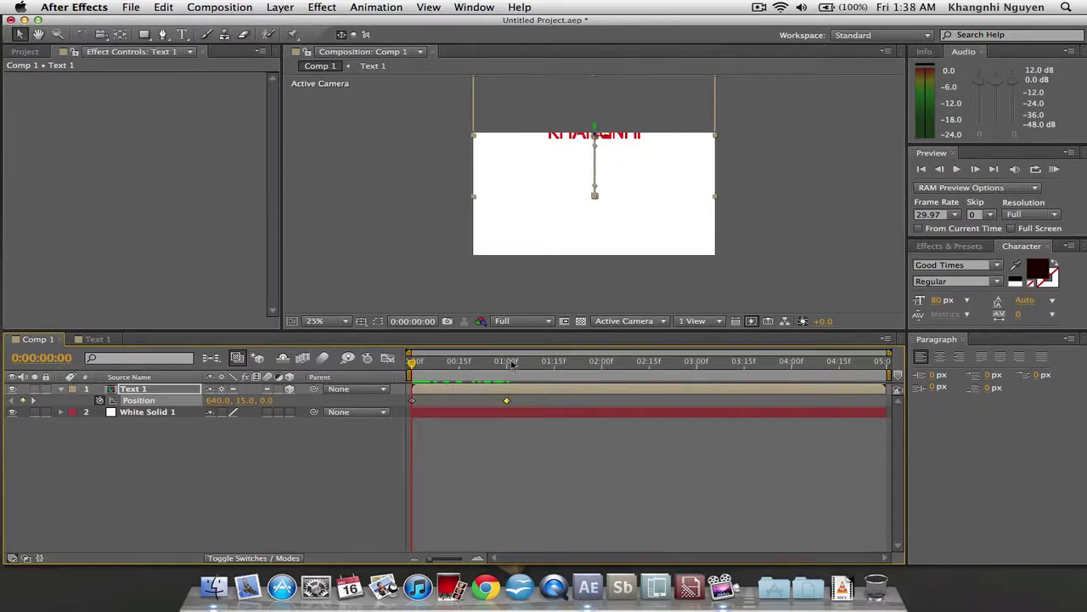
# Raise the Text 1 layer's Y position to 304 at 0:00:01:15 and preview the bounce
pyautogui.moveTo(512, 363); pyautogui.dragTo(555, 374)
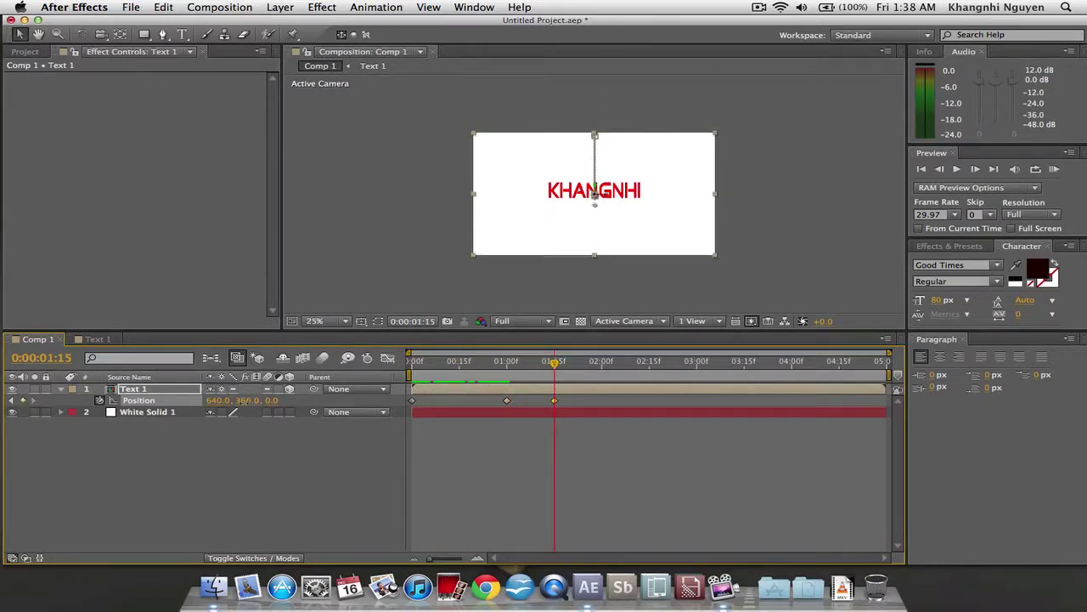
pyautogui.moveTo(249, 400); pyautogui.dragTo(339, 379)
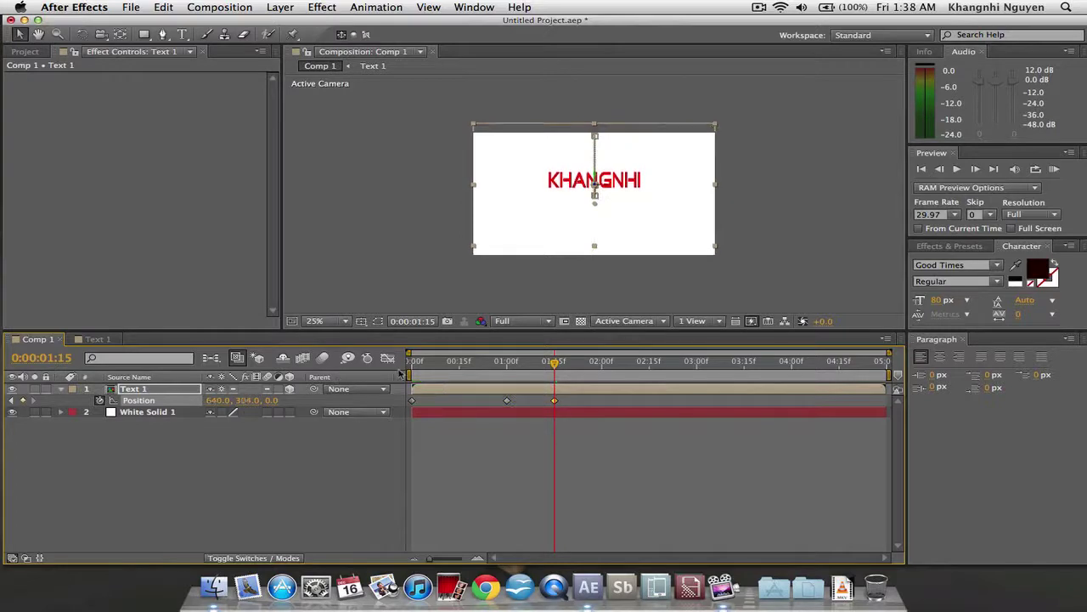
pyautogui.press('space')
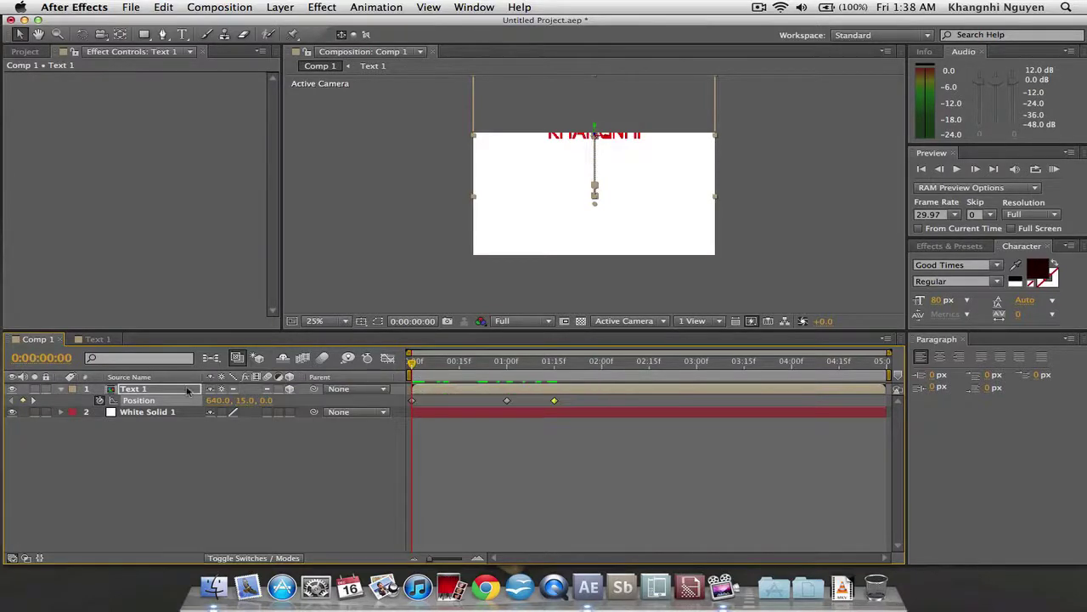
# Set the Text 1 layer's X Rotation to 15° and keyframe it at 0:00
pyautogui.press('r')
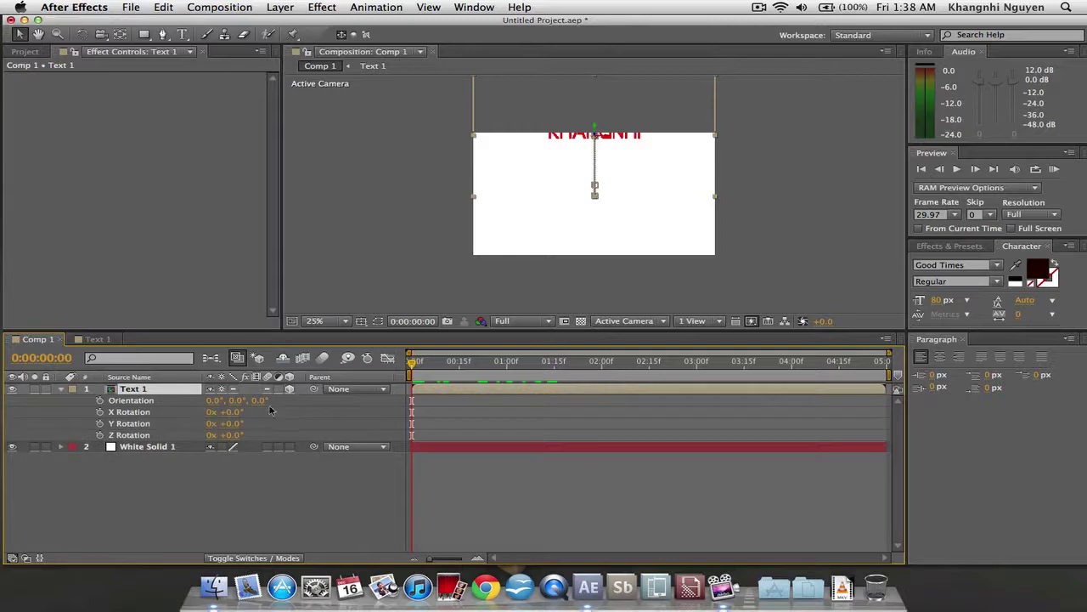
pyautogui.click(234, 414)
pyautogui.write('18')
pyautogui.press('Return')
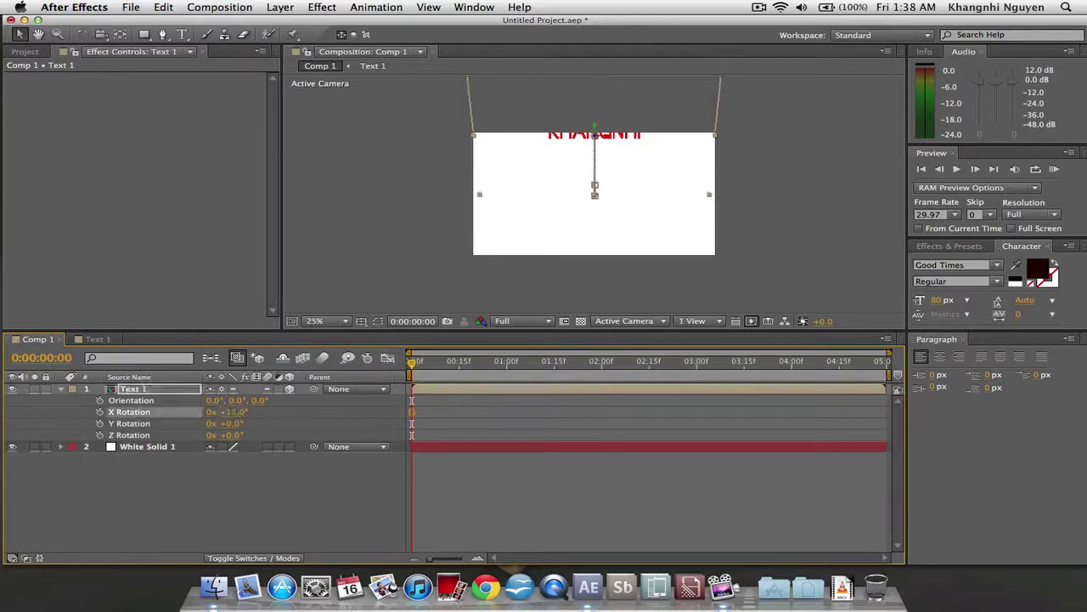
pyautogui.click(507, 364)
pyautogui.click(413, 361)
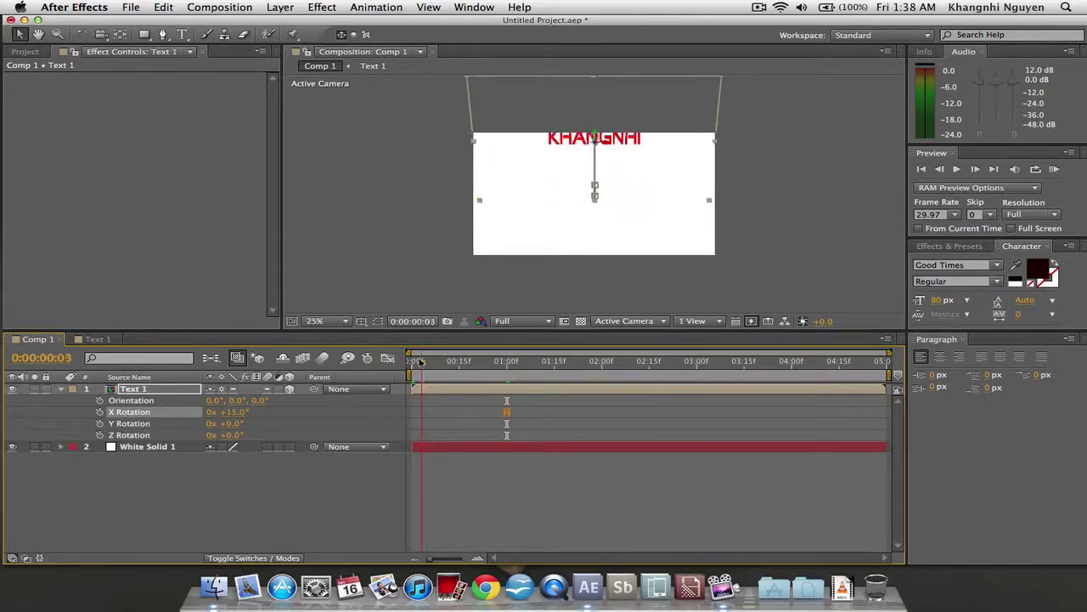
pyautogui.click(100, 411)
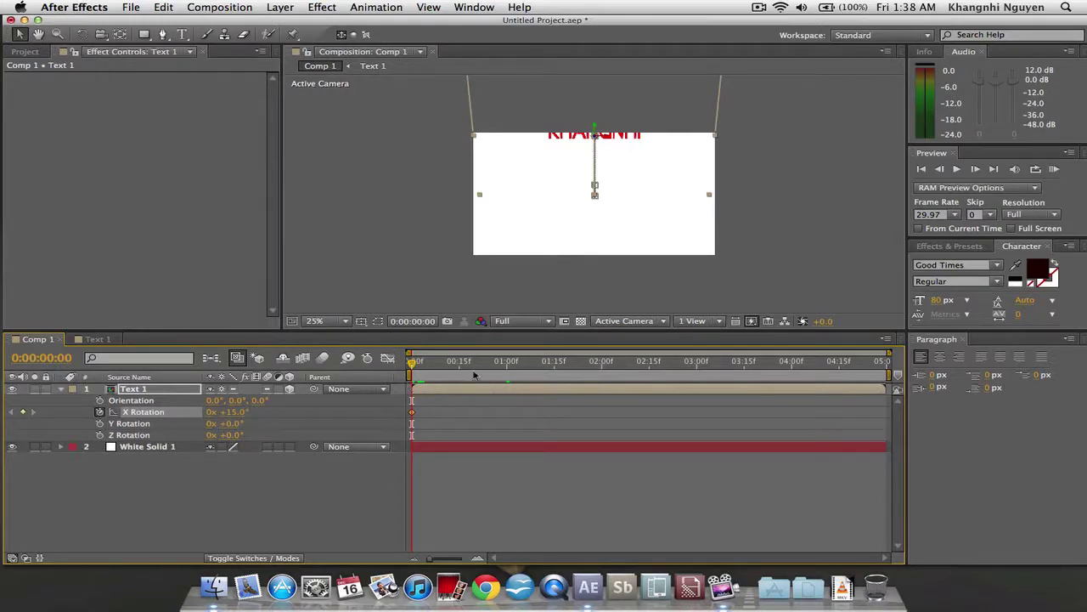
# Set the Text 1 layer's X Rotation to 45° at 1 second
pyautogui.click(509, 367)
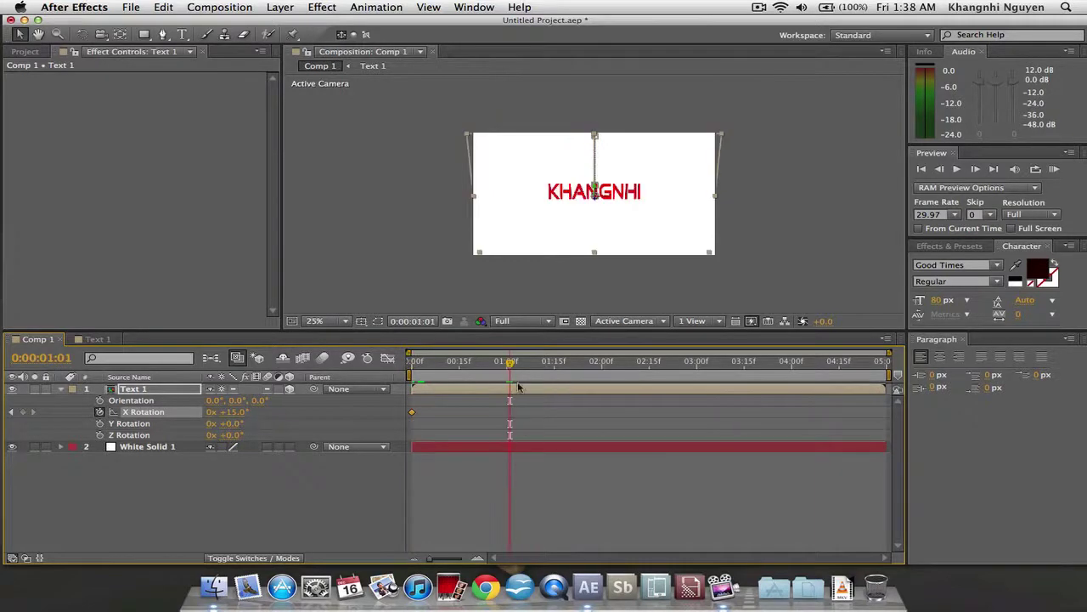
pyautogui.click(507, 367)
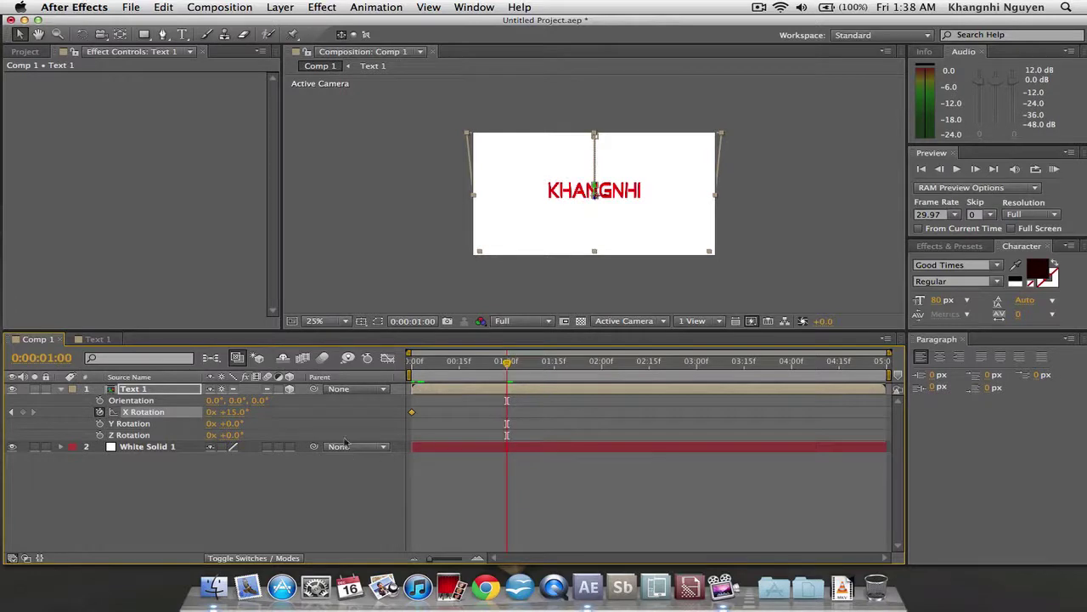
pyautogui.click(233, 411)
pyautogui.write('45')
pyautogui.press('Return')
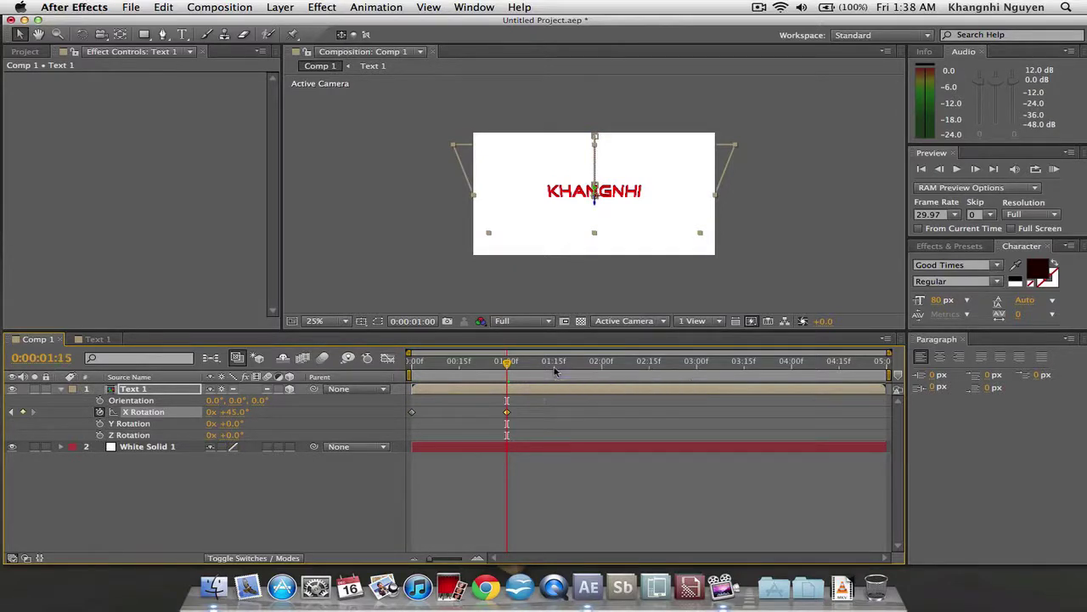
# Set the Text 1 layer's X Rotation to 0° at 0:00:01:15
pyautogui.click(554, 371)
pyautogui.click(236, 412)
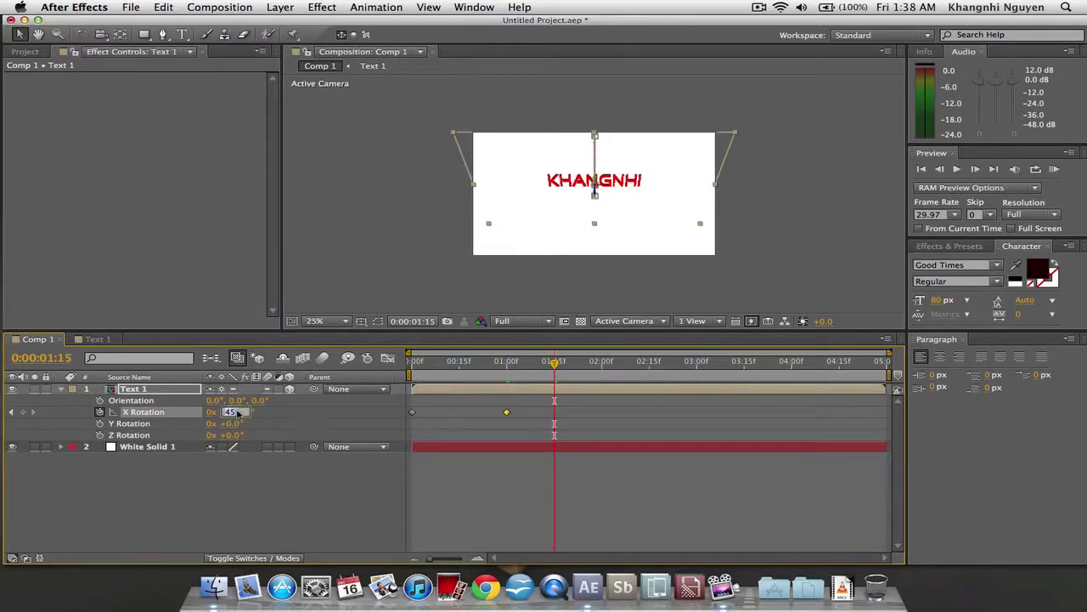
pyautogui.write('0')
pyautogui.press('Return')
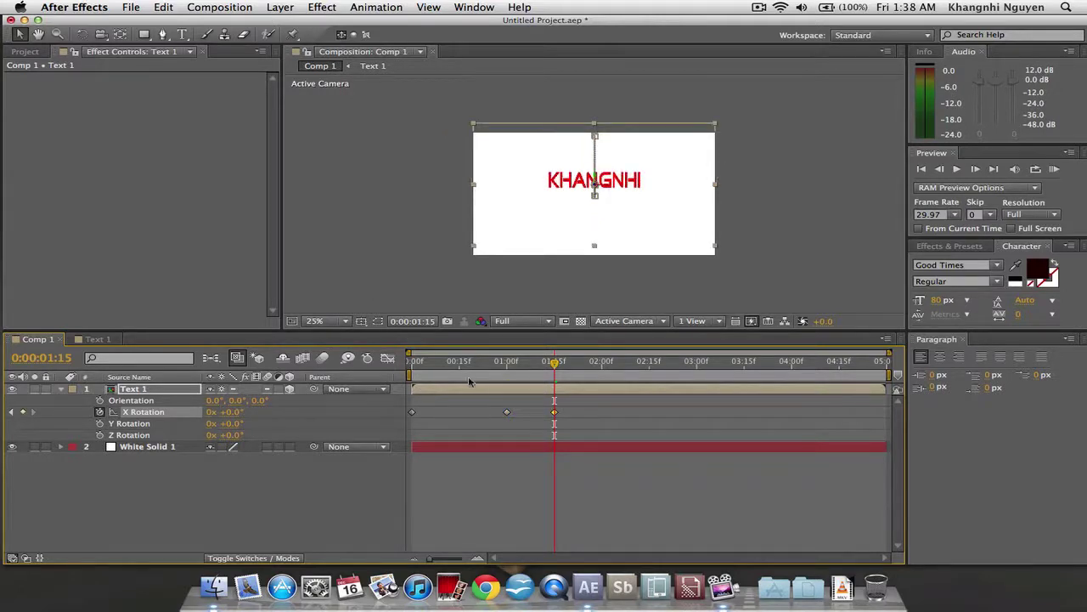
# Set the Text 1 layer's Y Rotation to 20° and keyframe it at 0:00
pyautogui.press('Home')
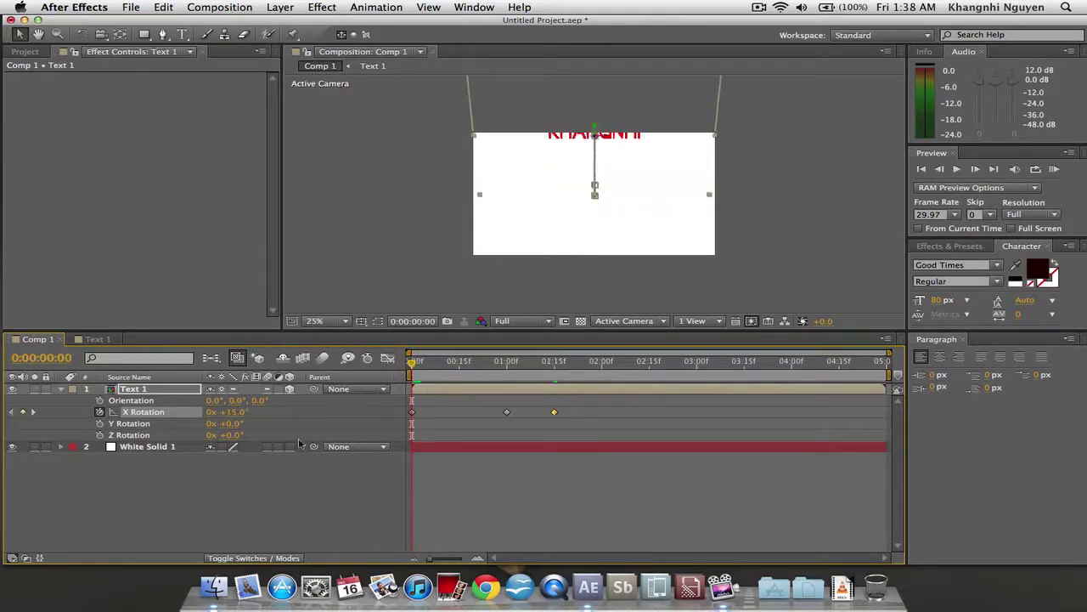
pyautogui.click(228, 424)
pyautogui.write('20')
pyautogui.press('Return')
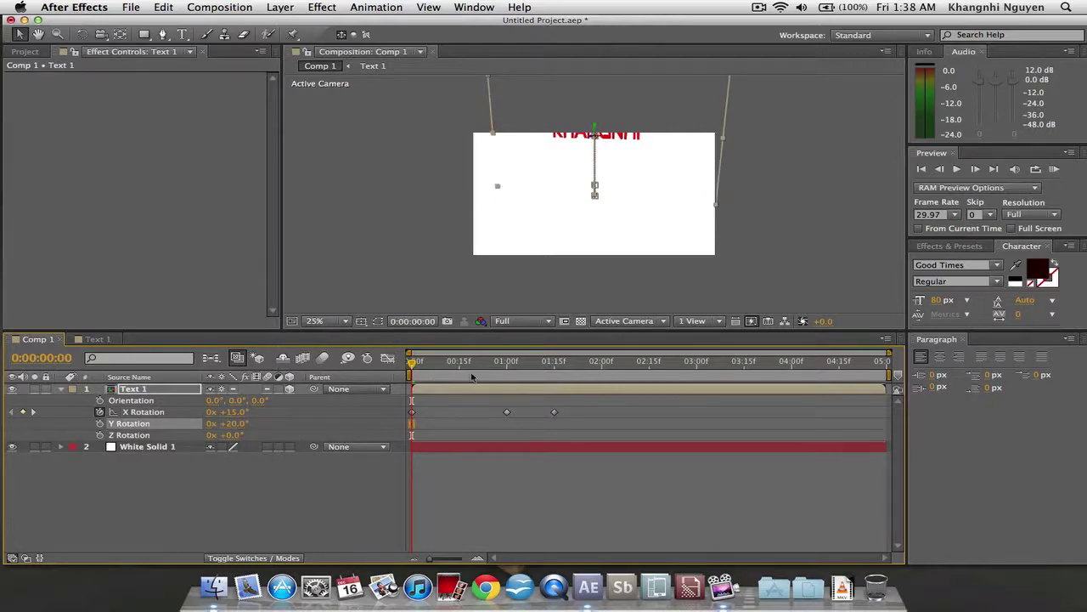
pyautogui.click(99, 423)
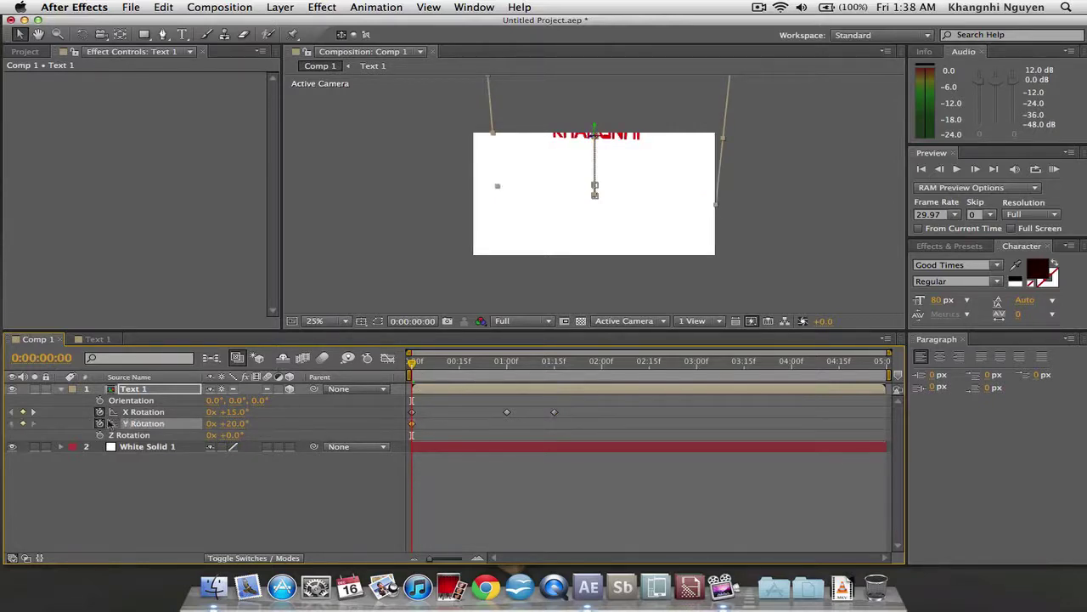
# Set the revolution count of the Text 1 layer's Y Rotation to 1 at 1 second
pyautogui.click(510, 366)
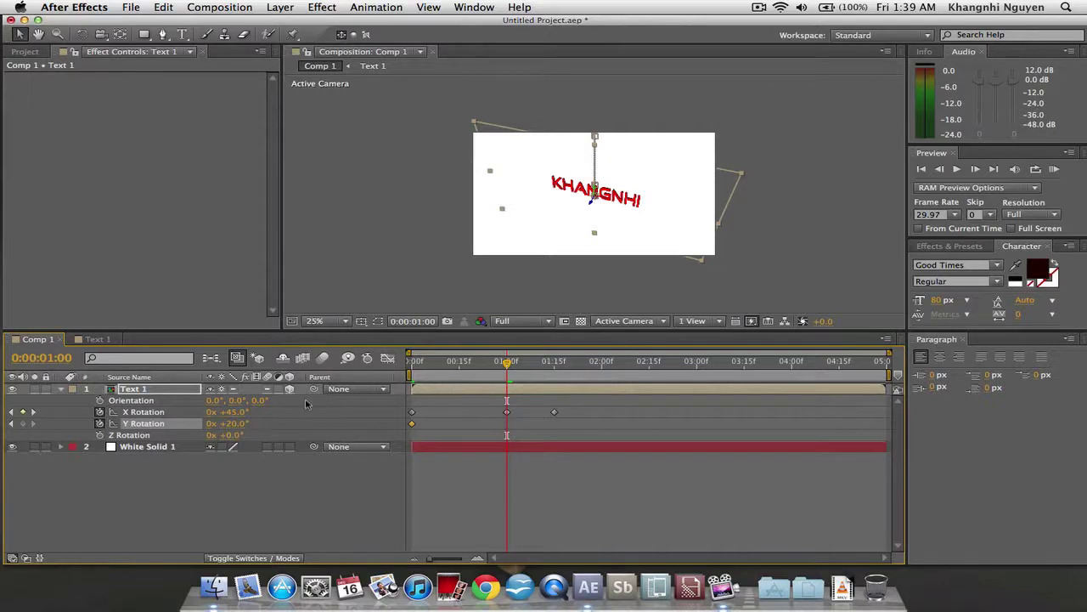
pyautogui.press('F2')
pyautogui.click(210, 423)
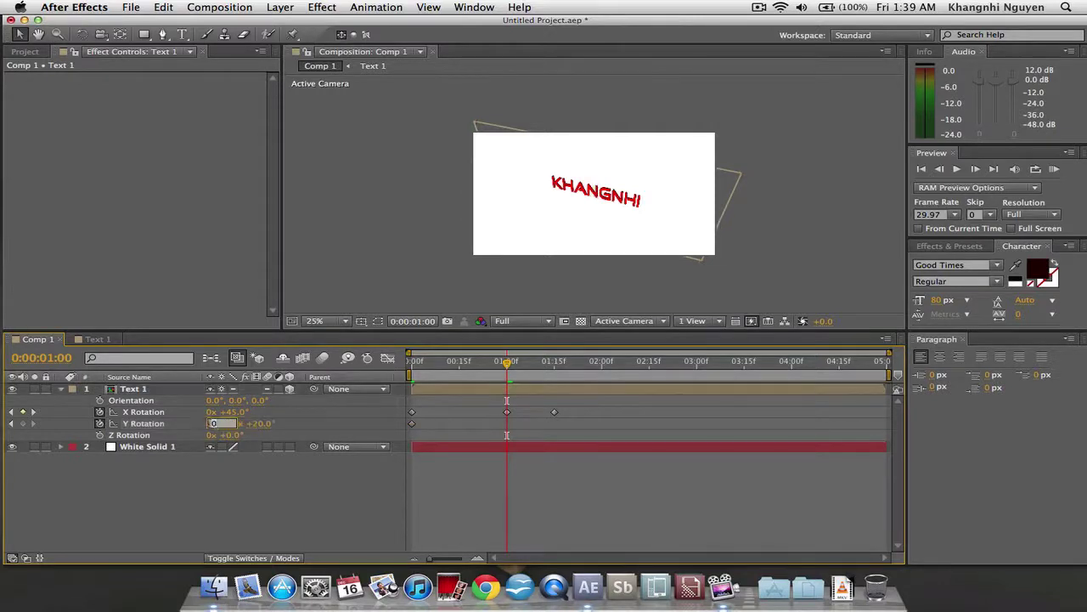
pyautogui.press('Return')
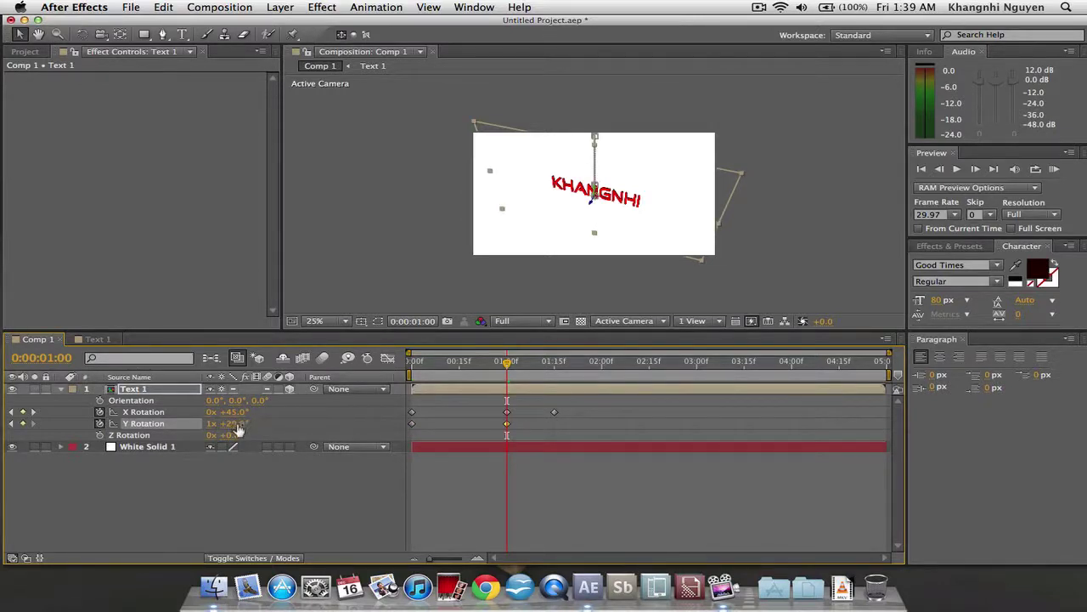
# Set the Text 1 layer's Y Rotation at 1 second to 1x +38°
pyautogui.moveTo(231, 423); pyautogui.dragTo(230, 423)
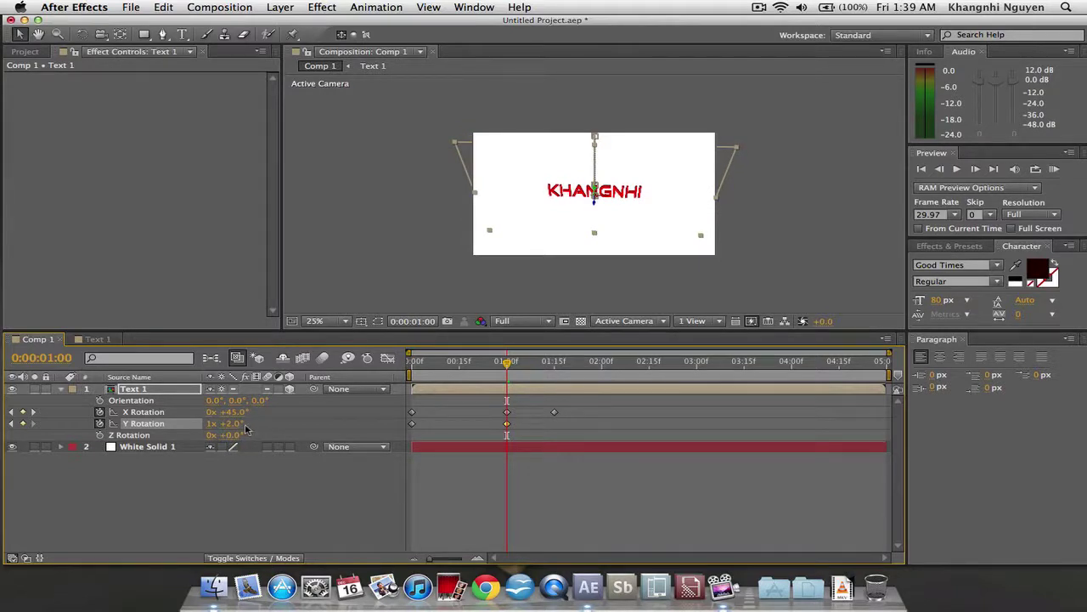
pyautogui.press('z')
pyautogui.moveTo(245, 429); pyautogui.dragTo(252, 423)
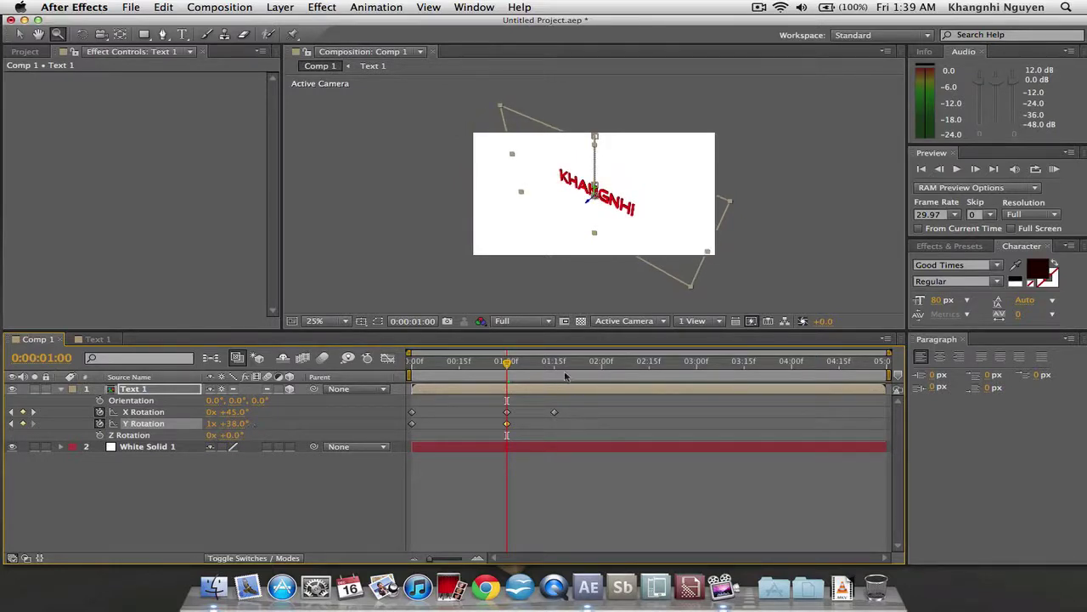
# Set the Text 1 layer's Y Rotation to 1x +0° at 0:00:01:15
pyautogui.moveTo(411, 361); pyautogui.dragTo(544, 373)
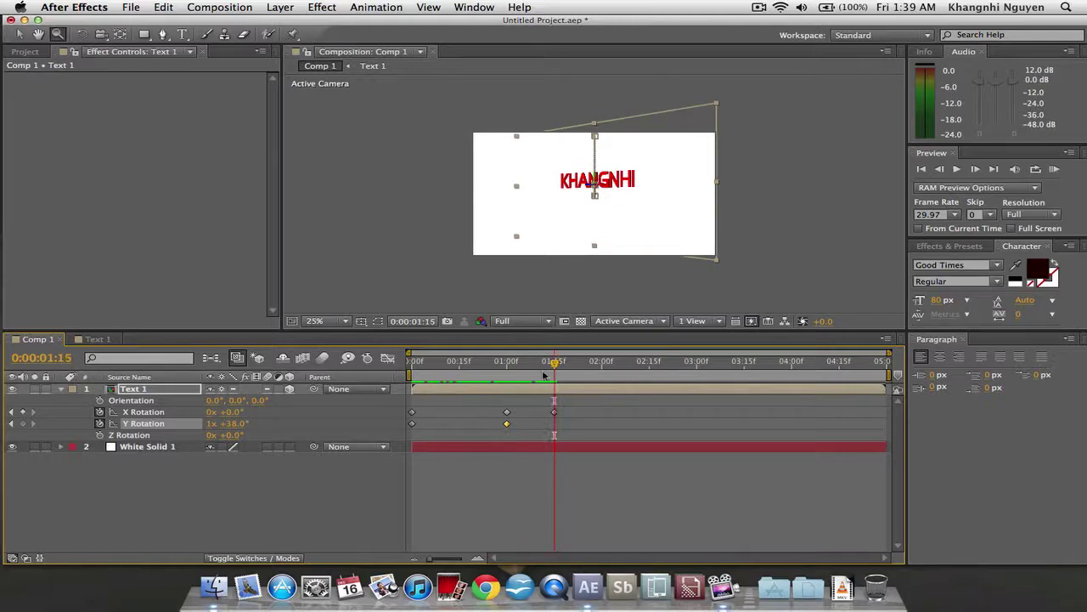
pyautogui.click(231, 423)
pyautogui.write('0')
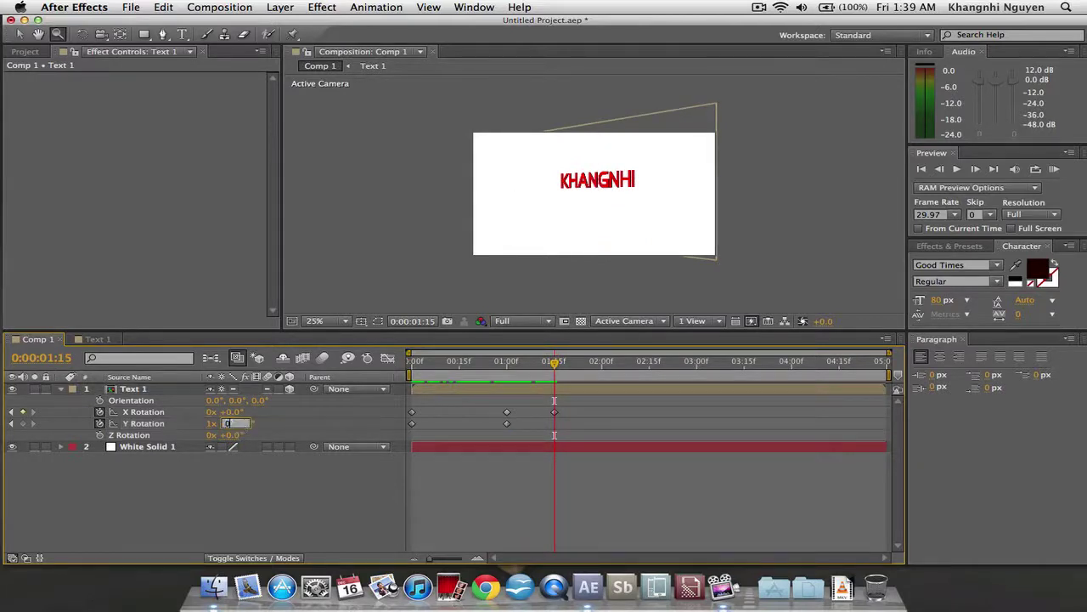
pyautogui.press('Return')
# Inspect the text rotation at 50% magnification and play a RAM preview of the drop-in animation
pyautogui.moveTo(421, 374); pyautogui.dragTo(512, 374)
pyautogui.click(637, 276)
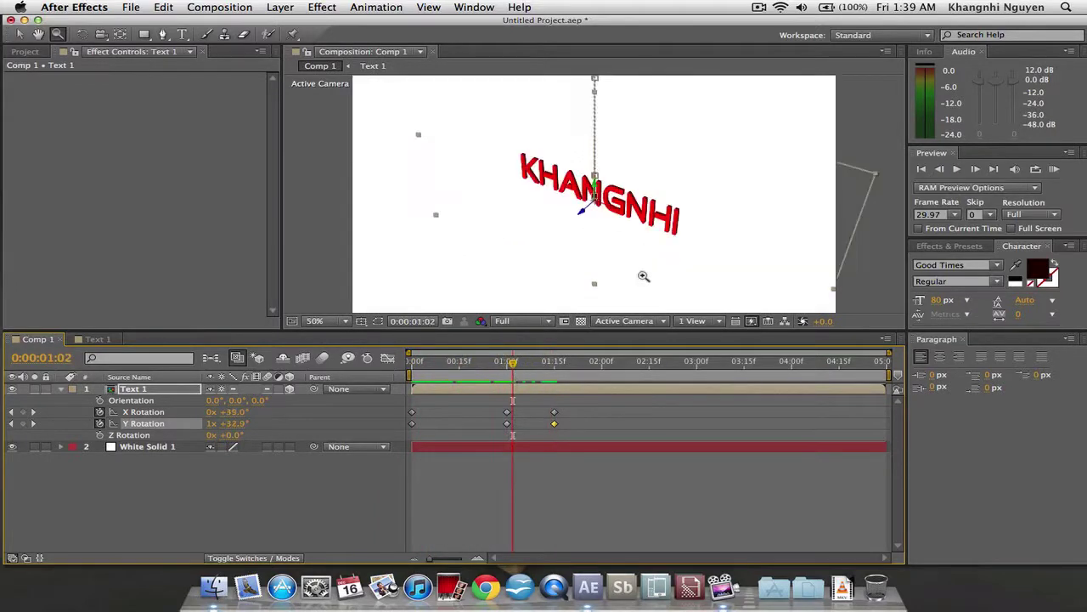
pyautogui.click(19, 36)
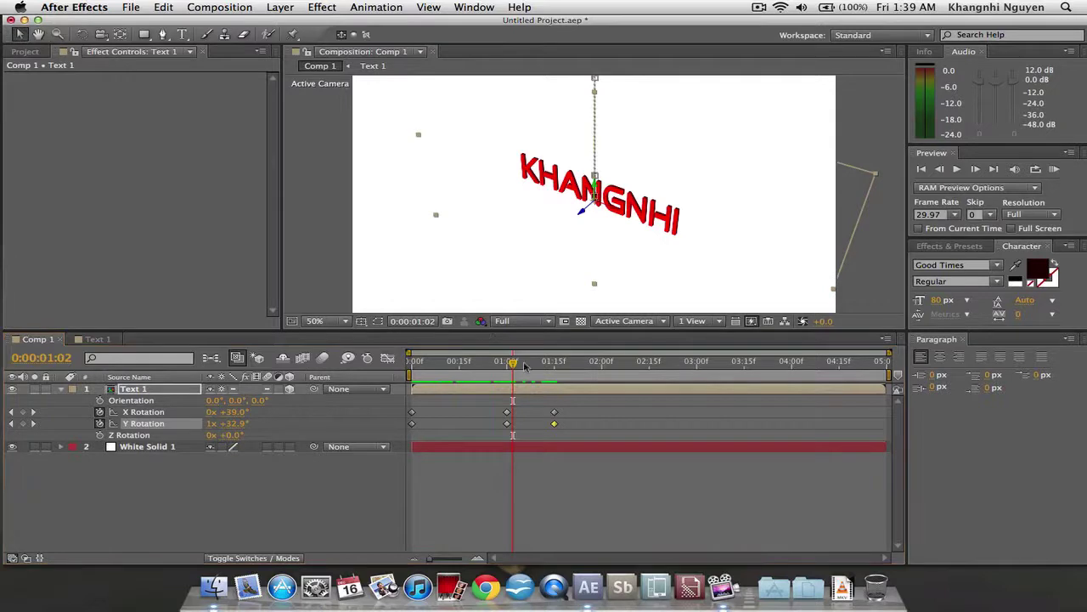
pyautogui.click(520, 366)
pyautogui.moveTo(543, 380); pyautogui.dragTo(567, 374)
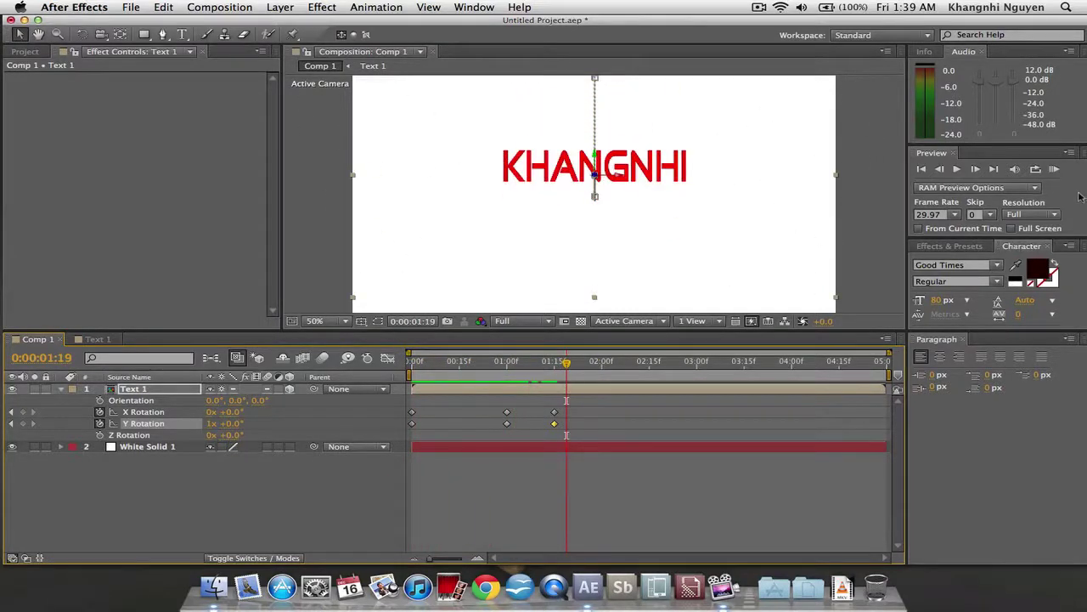
pyautogui.click(1054, 169)
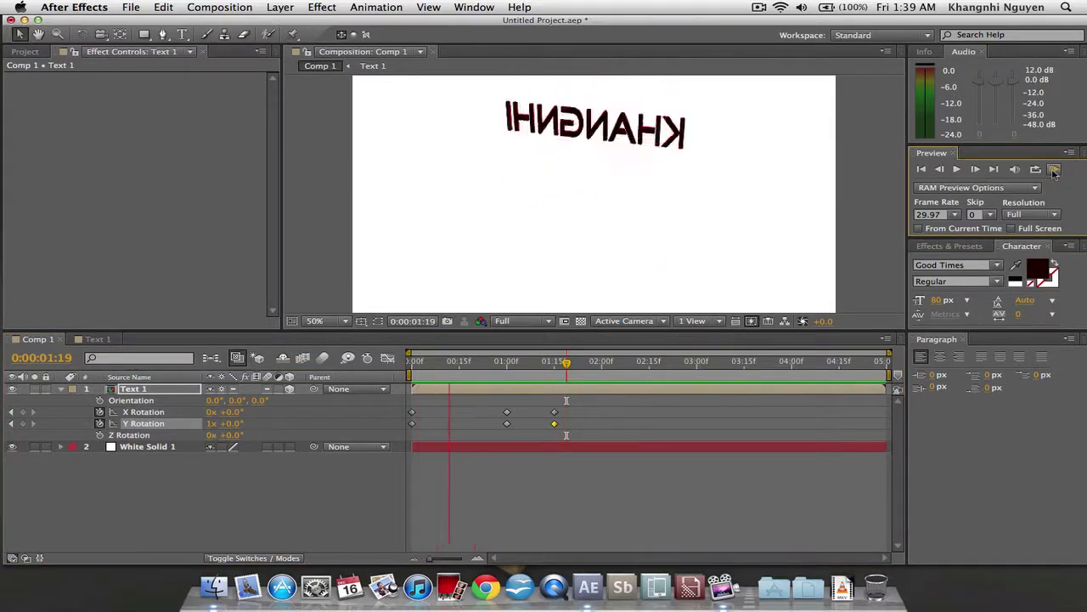
pyautogui.click(601, 414)
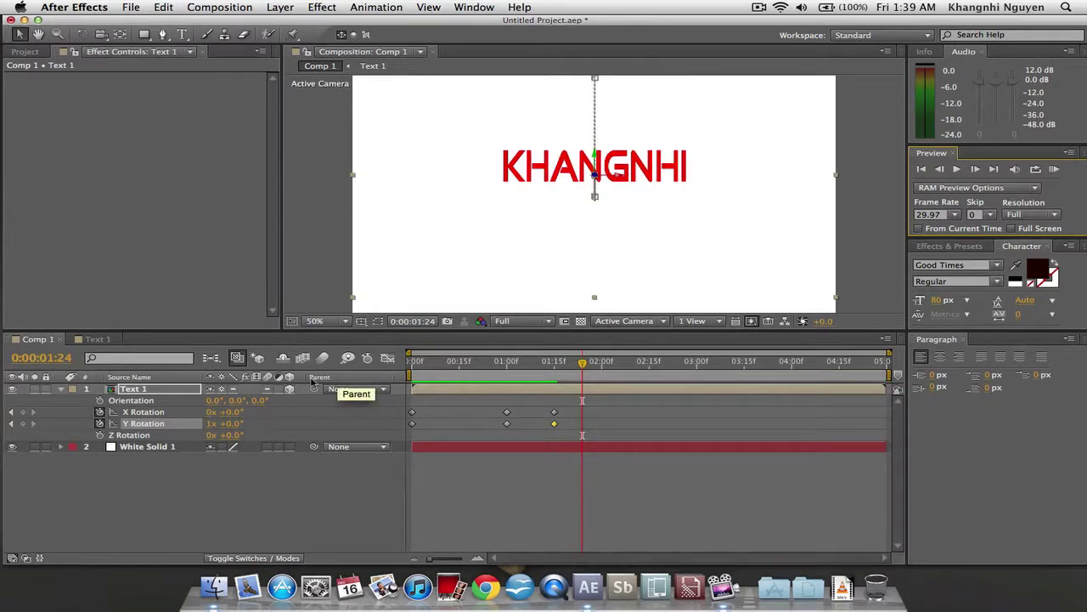
# Show the Text 1 layer's keyframed properties and apply Easy Ease to all Position, X Rotation and Y Rotation keyframes
pyautogui.press('u')
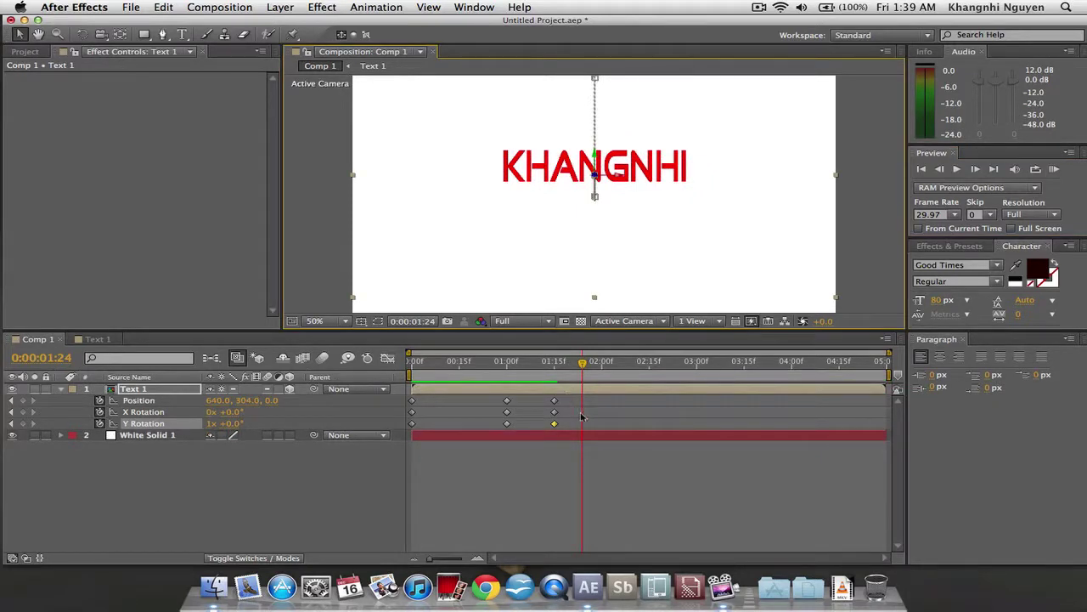
pyautogui.moveTo(550, 422); pyautogui.dragTo(427, 405)
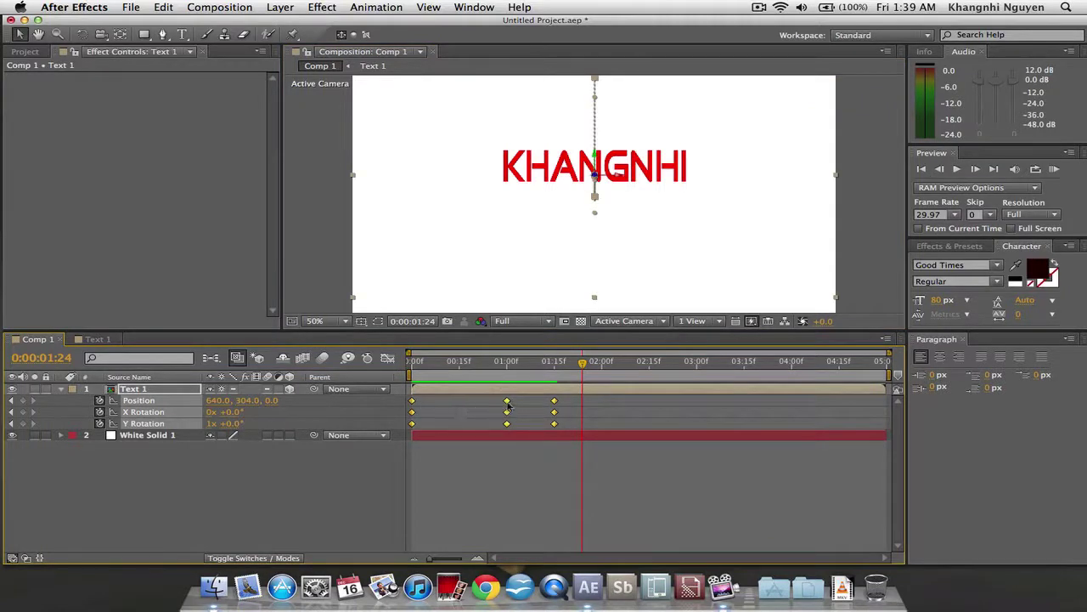
pyautogui.rightClick(507, 405)
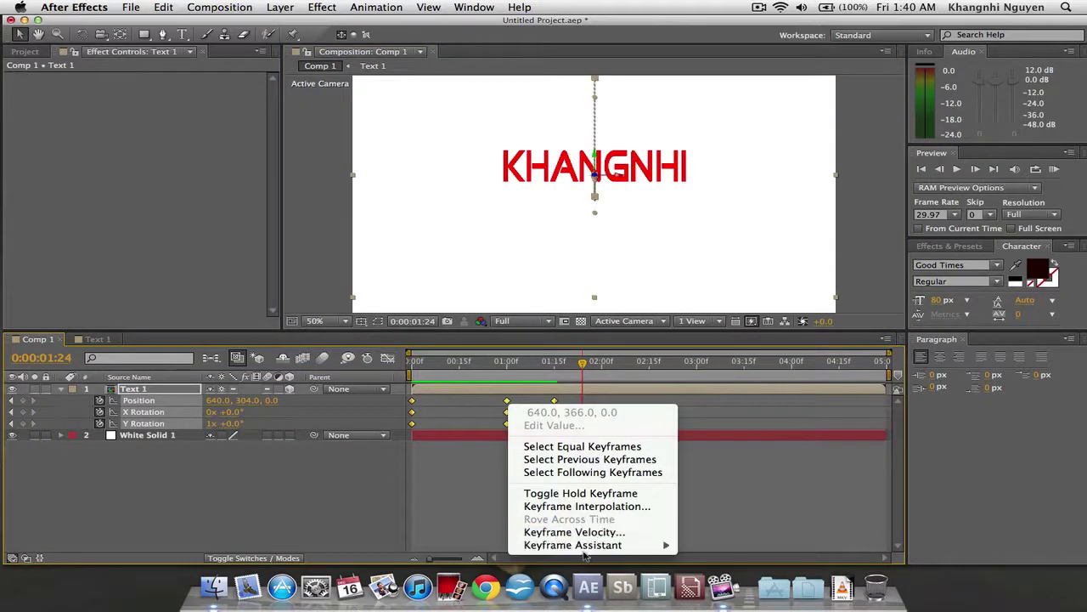
pyautogui.moveTo(586, 544)
pyautogui.click(748, 477)
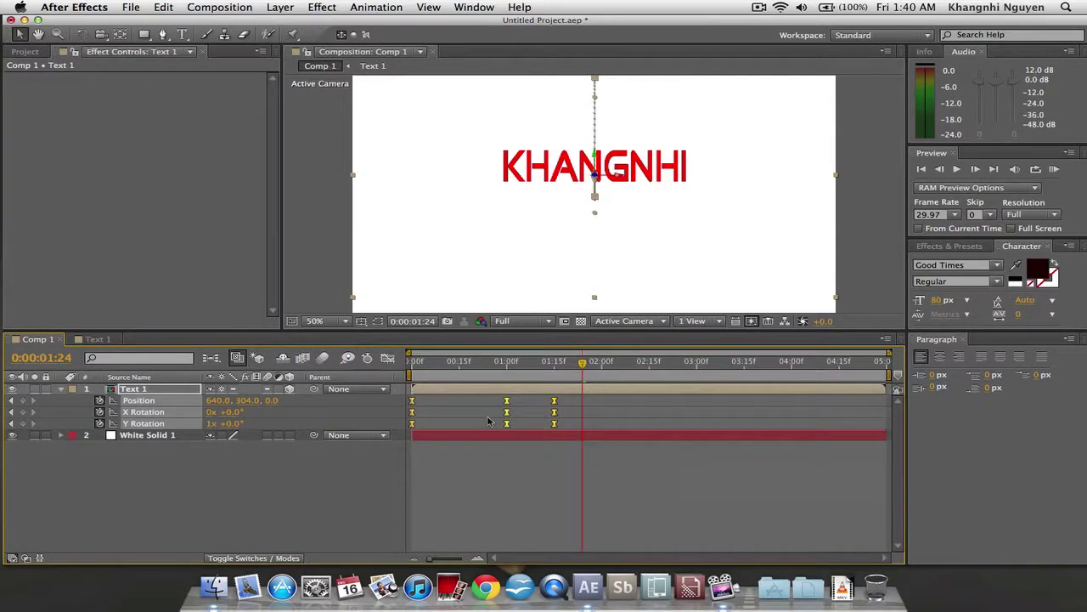
# Examine the eased keyframe curves in the graph editor and preview the smoothed animation
pyautogui.click(387, 358)
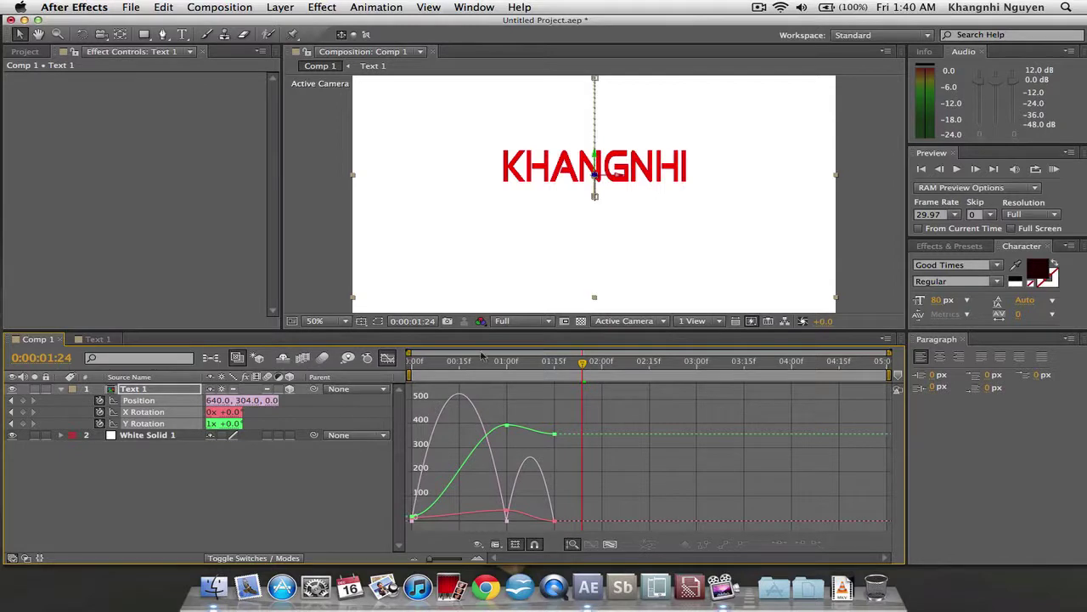
pyautogui.click(1054, 169)
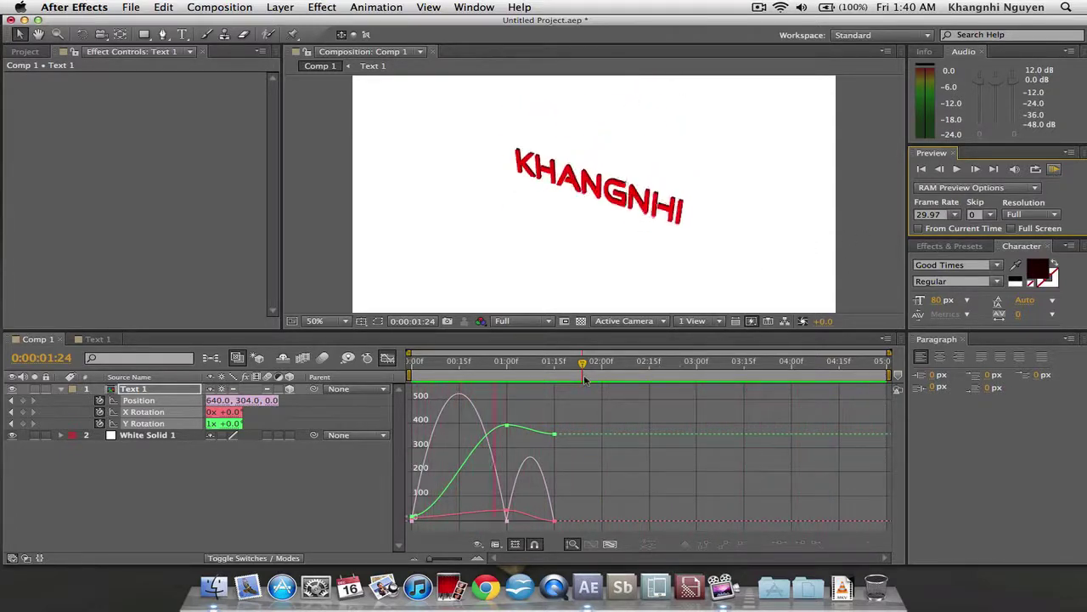
pyautogui.press('space')
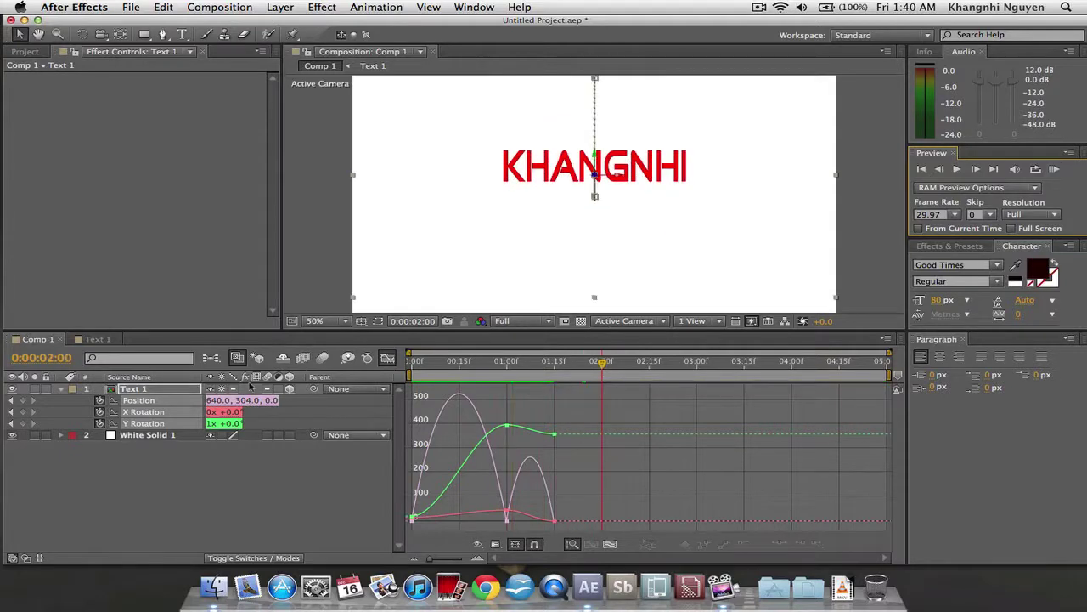
pyautogui.click(387, 358)
pyautogui.press('space')
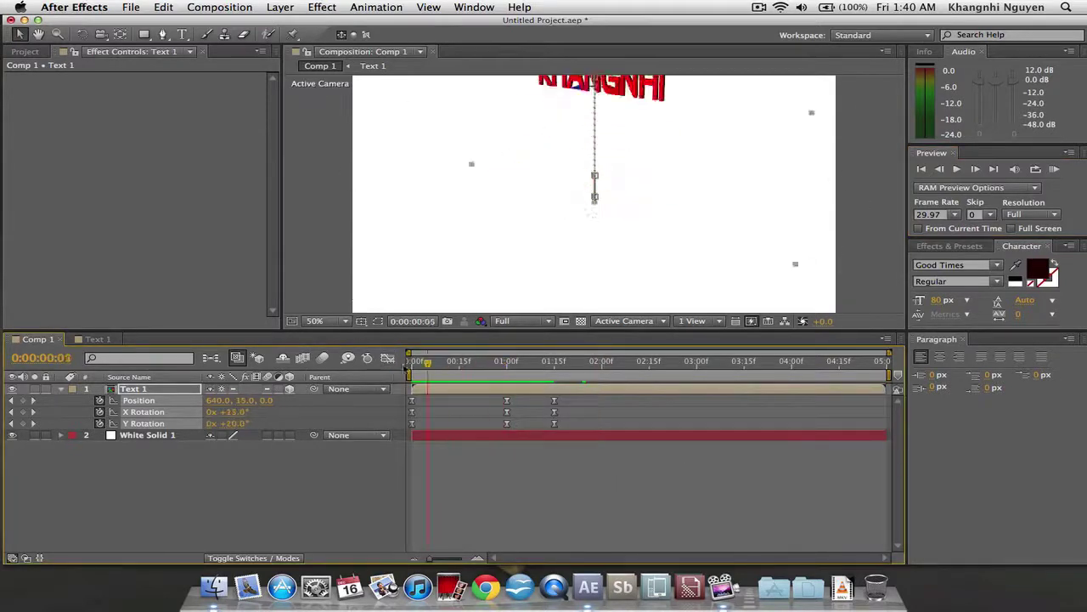
# Import Abduction swish - Copy.wav and add it to Comp 1 below the White Solid 1 layer
pyautogui.click(24, 51)
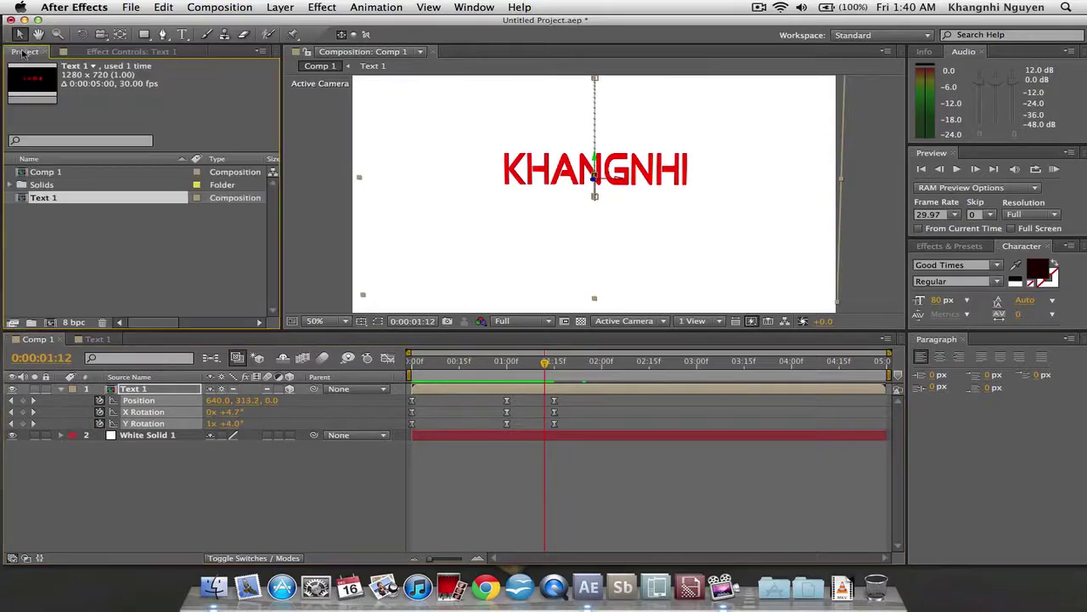
pyautogui.doubleClick(111, 246)
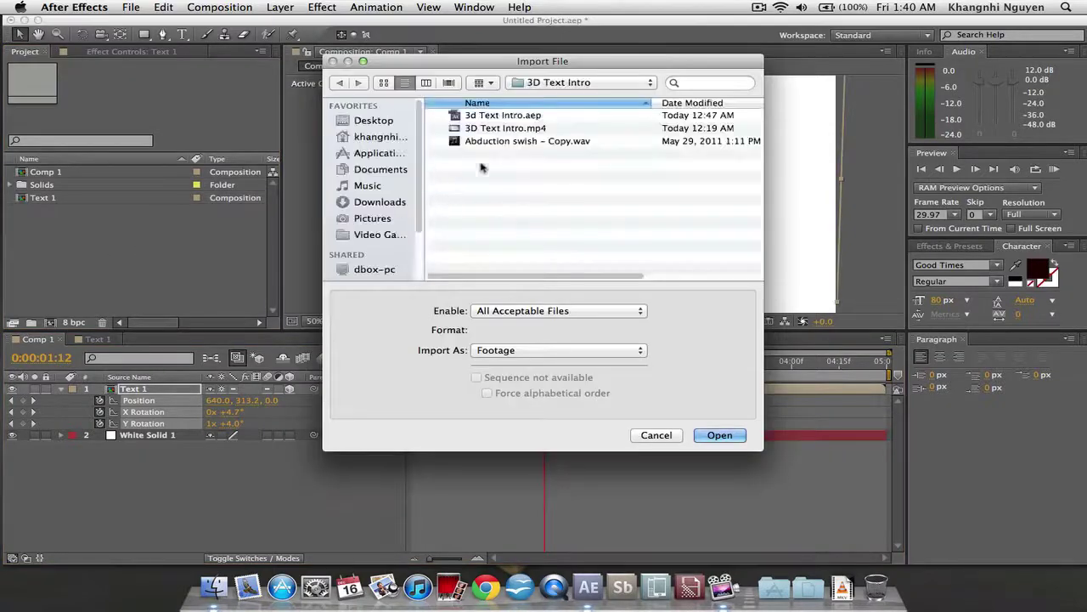
pyautogui.doubleClick(557, 142)
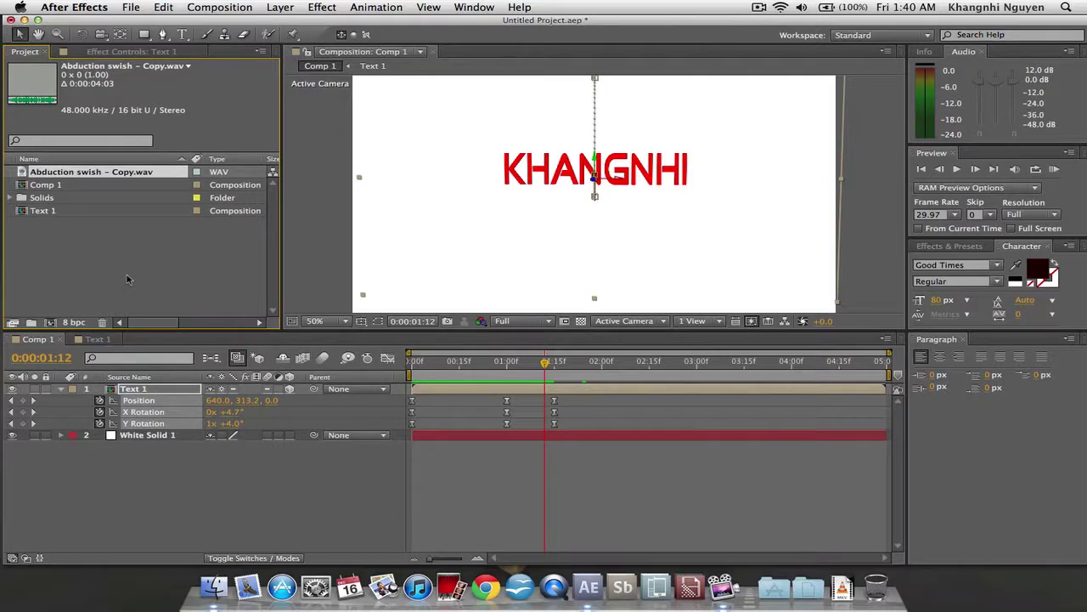
pyautogui.moveTo(94, 170); pyautogui.dragTo(119, 475)
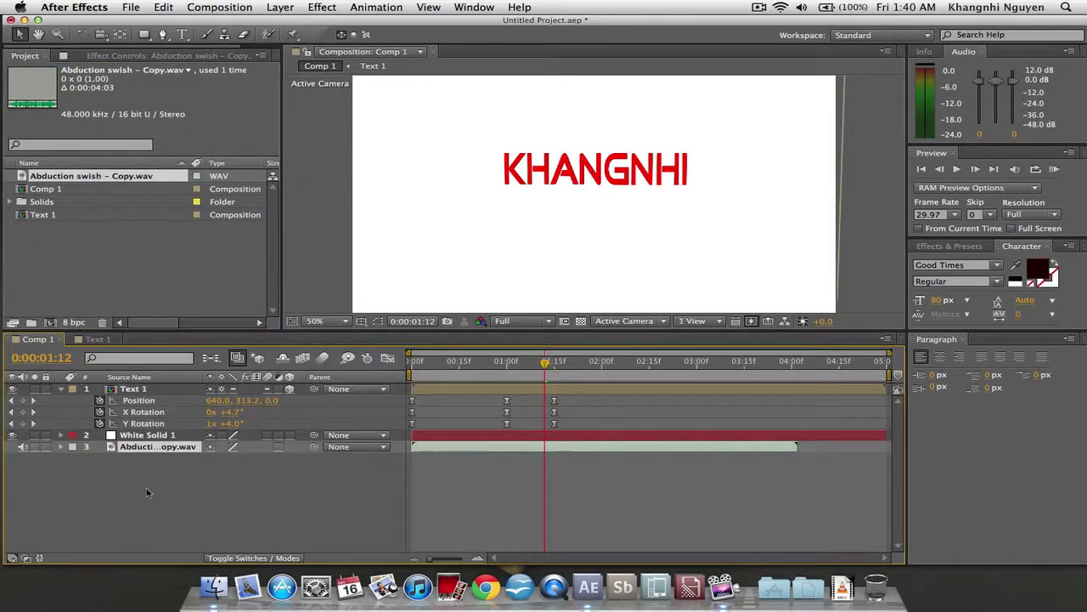
# Reveal the swish audio's waveform and move the Text 1 layer's 1-second keyframes to its peak at 0:00:00:12
pyautogui.click(61, 446)
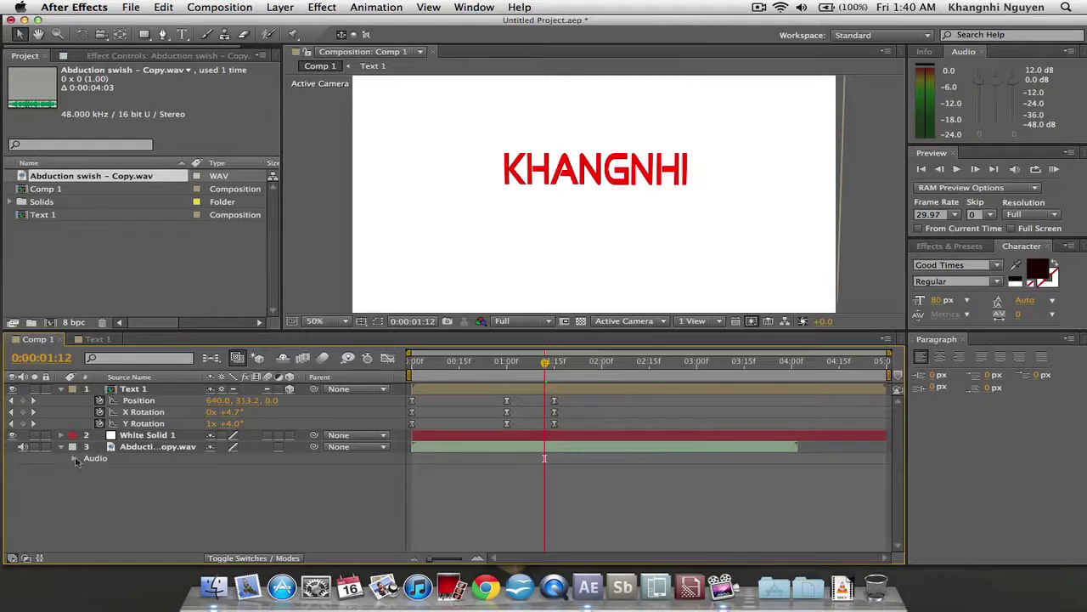
pyautogui.click(75, 459)
pyautogui.click(87, 482)
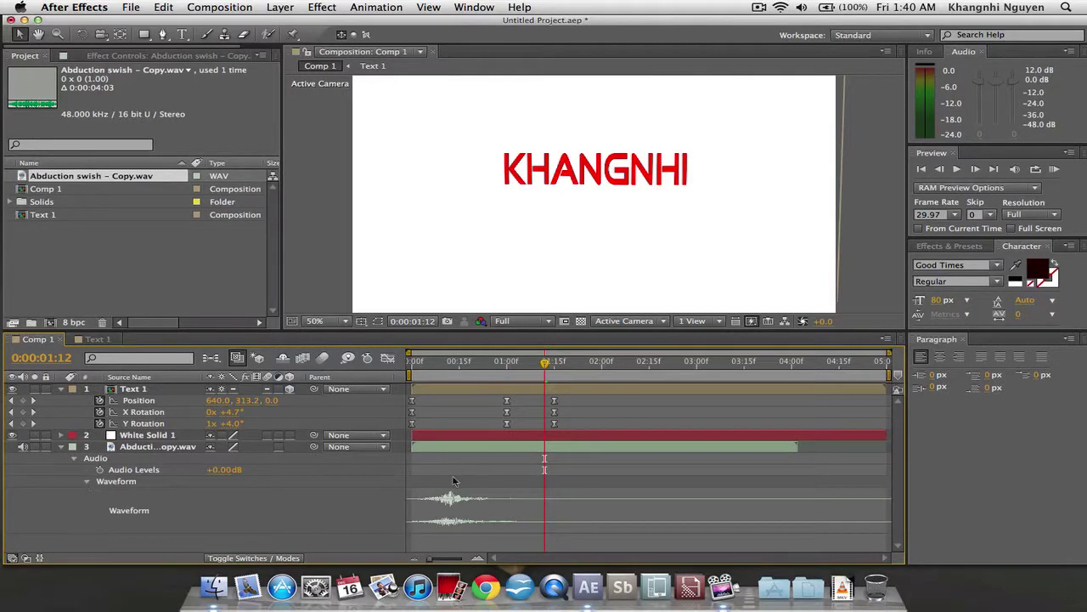
pyautogui.click(451, 363)
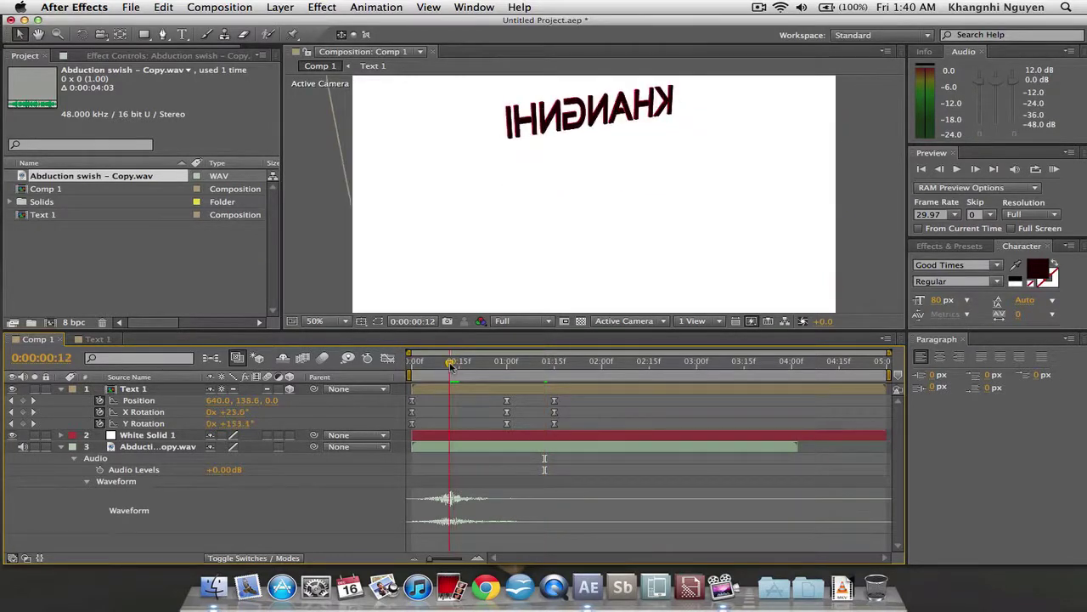
pyautogui.moveTo(511, 418); pyautogui.dragTo(450, 409)
# Move the Text 1 layer's final Position, X Rotation and Y Rotation keyframes to 0:00:00:15
pyautogui.click(462, 363)
pyautogui.click(459, 363)
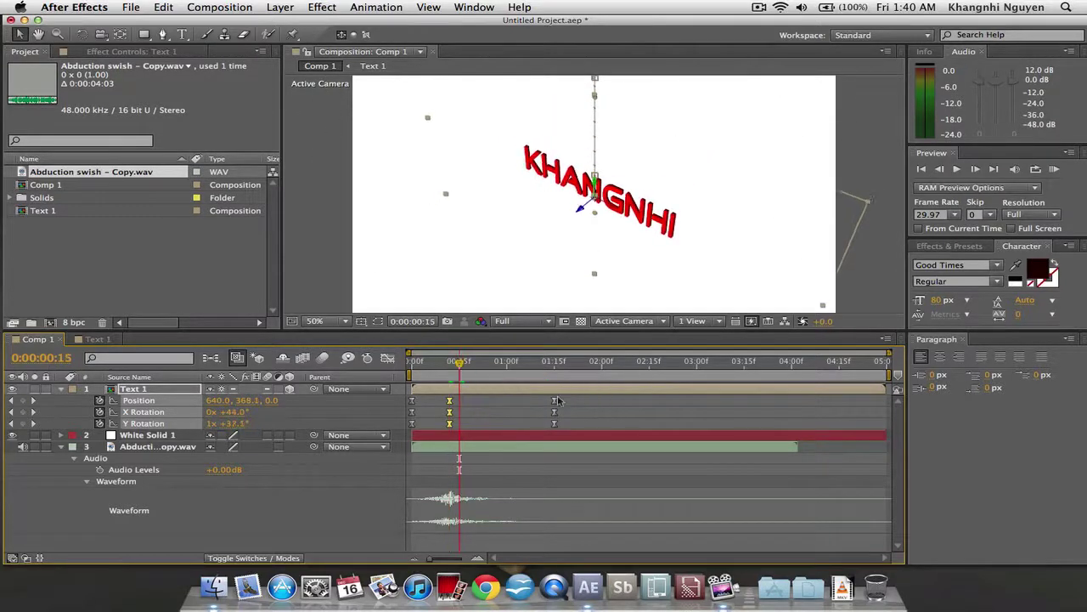
pyautogui.click(572, 432)
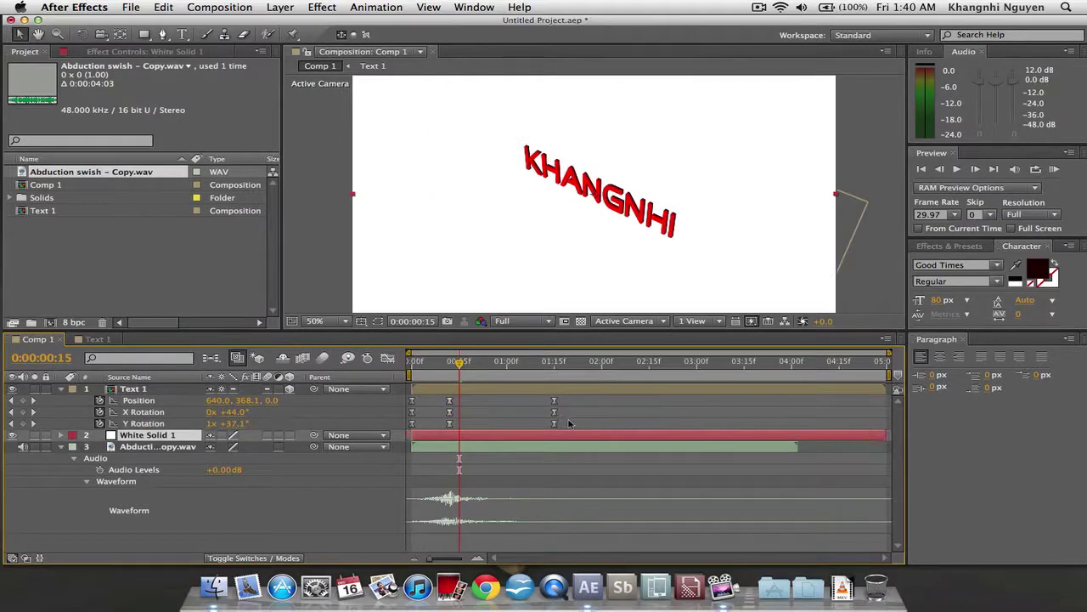
pyautogui.moveTo(569, 428); pyautogui.dragTo(459, 409)
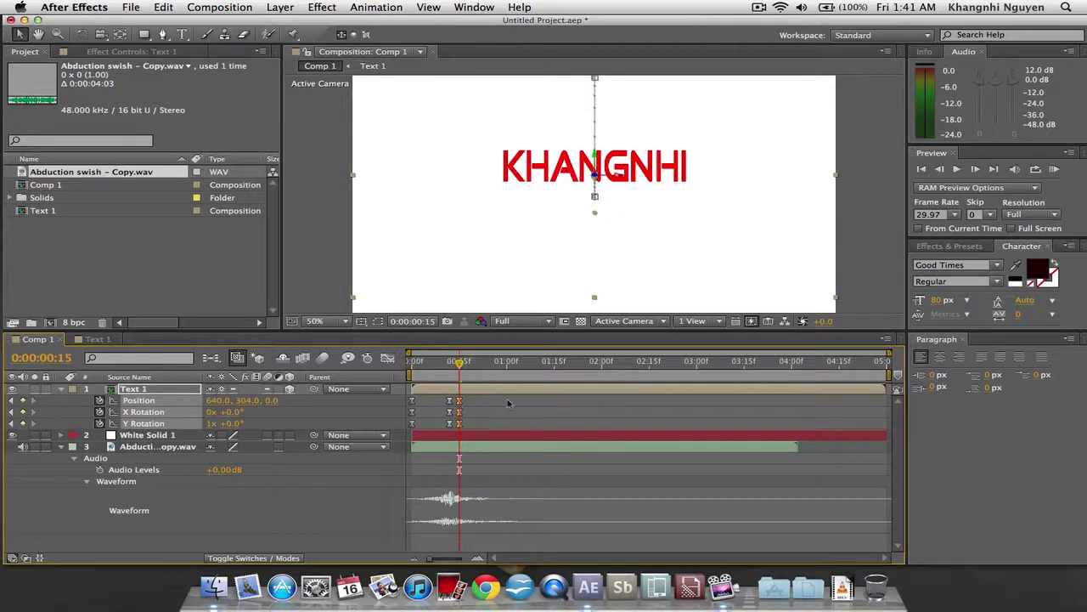
# Preview the retimed text animation together with the swish sound
pyautogui.click(1054, 168)
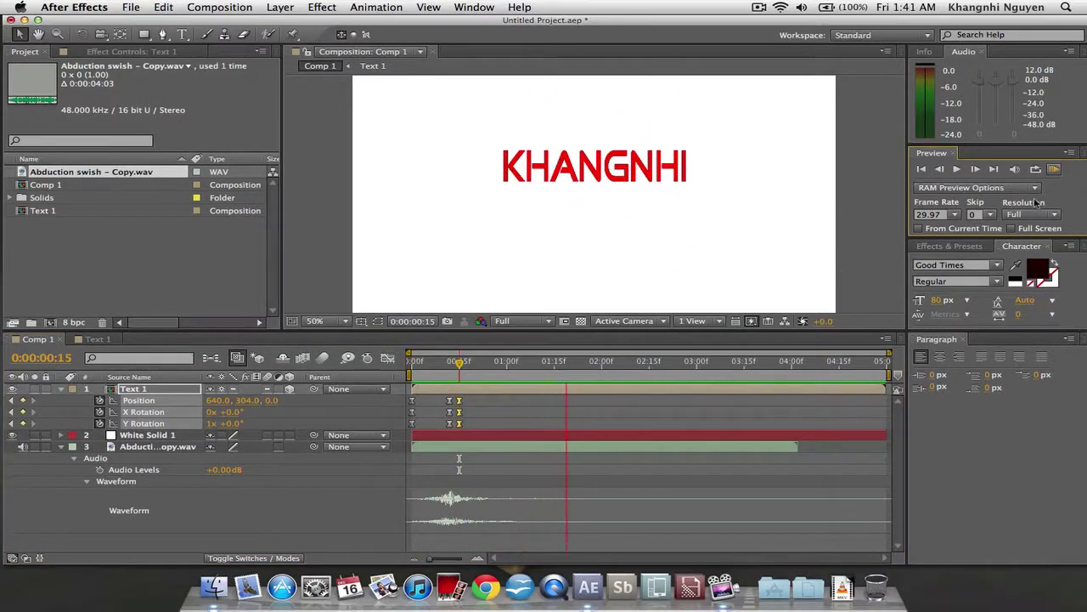
pyautogui.press('space')
pyautogui.click(1054, 168)
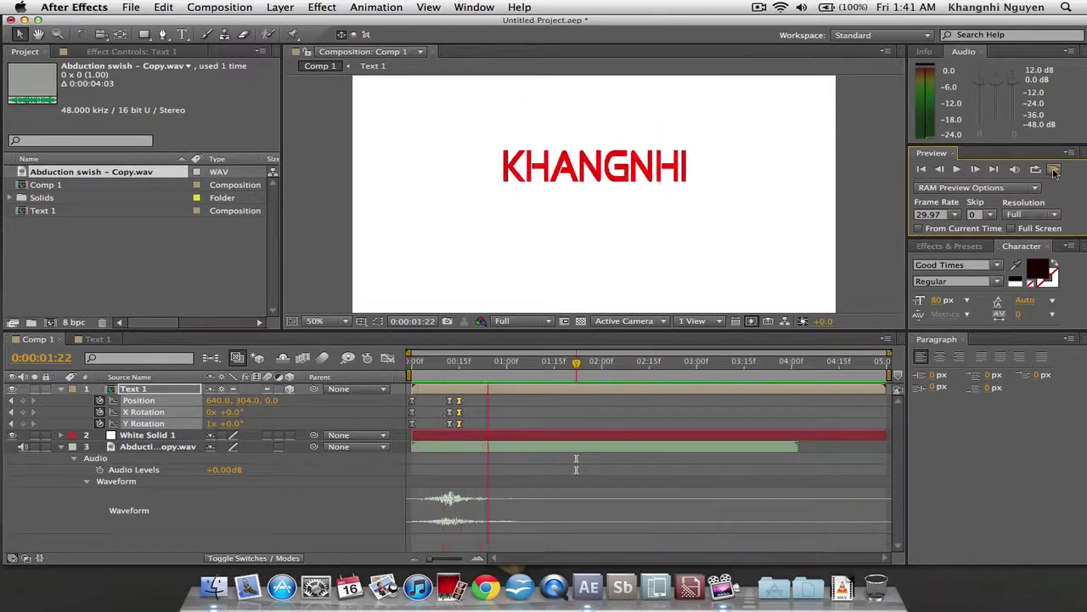
pyautogui.click(524, 399)
# Move the Text 1 layer's final keyframes slightly past 0:00:00:16 and preview the timing against the sound
pyautogui.click(464, 372)
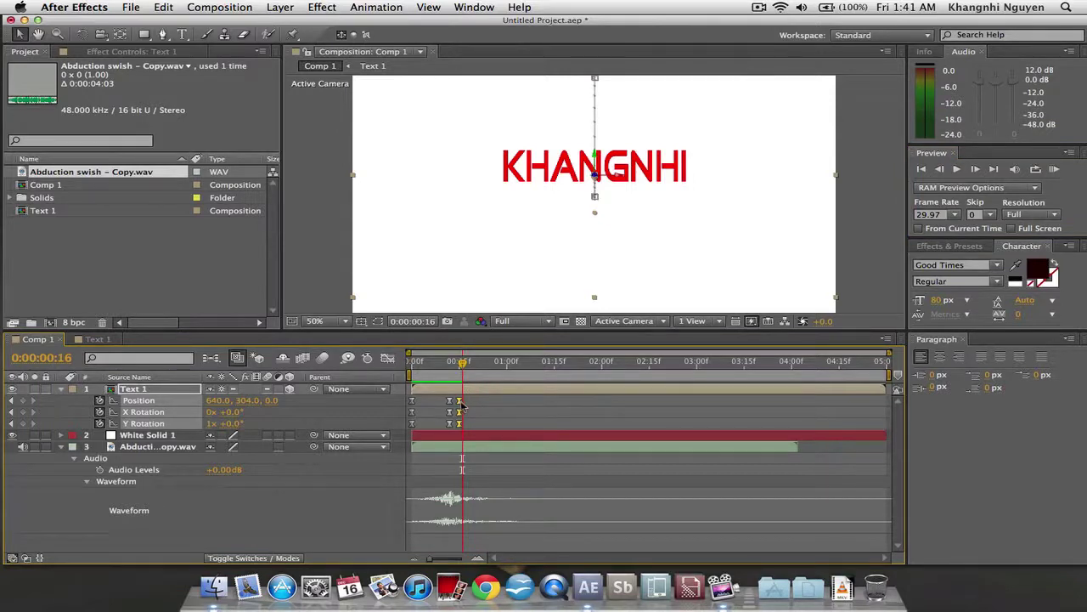
pyautogui.moveTo(463, 406); pyautogui.dragTo(468, 406)
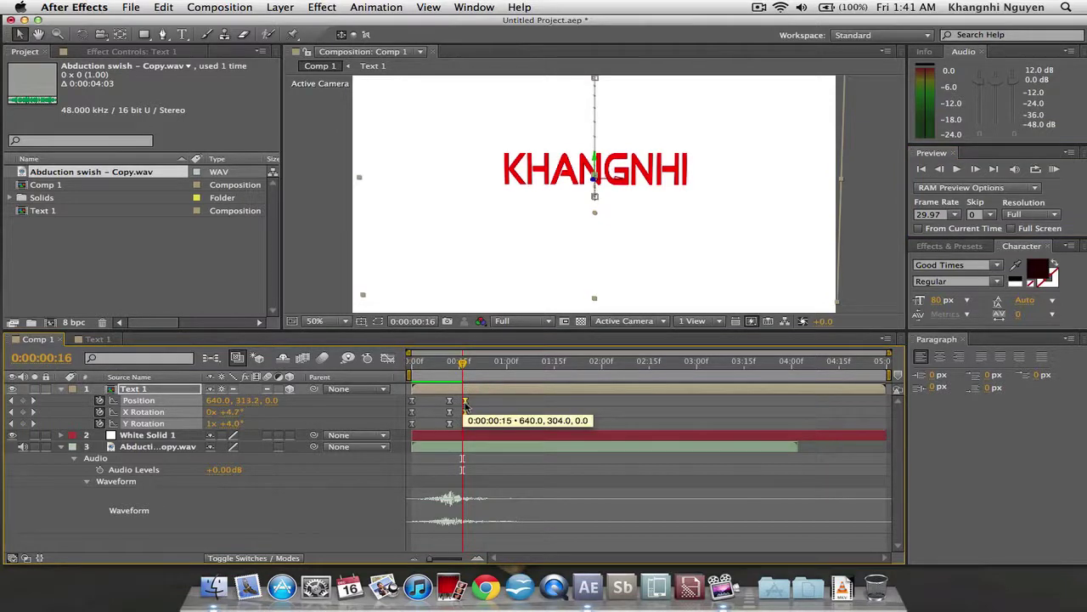
pyautogui.click(1056, 170)
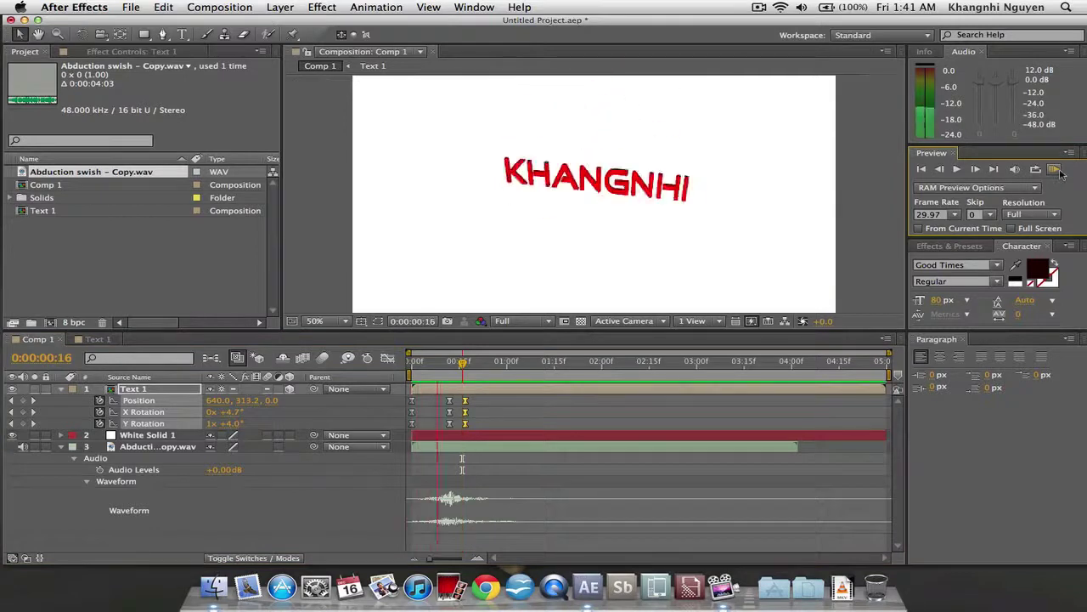
pyautogui.click(1060, 173)
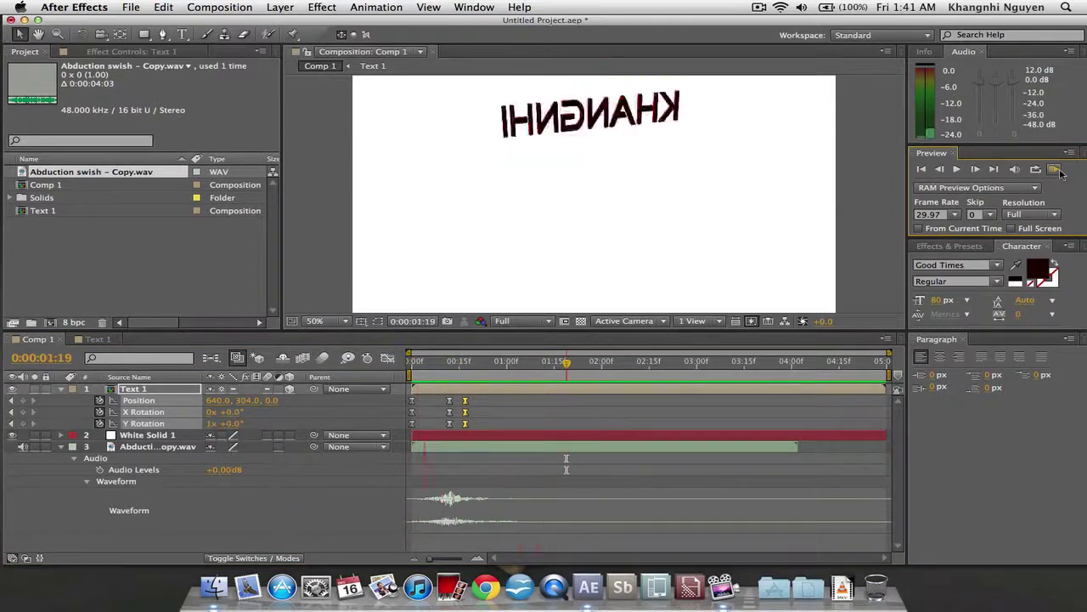
pyautogui.click(1060, 174)
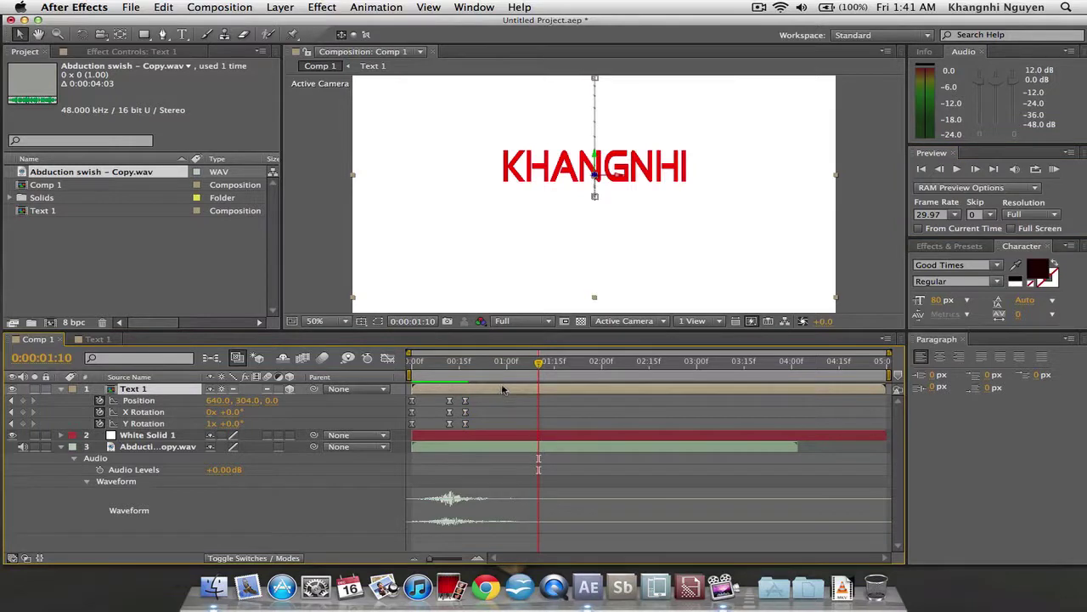
# Pre-compose the Text 1 layer as TEXT 2, moving all attributes into the new composition
pyautogui.press('super+shift+c')
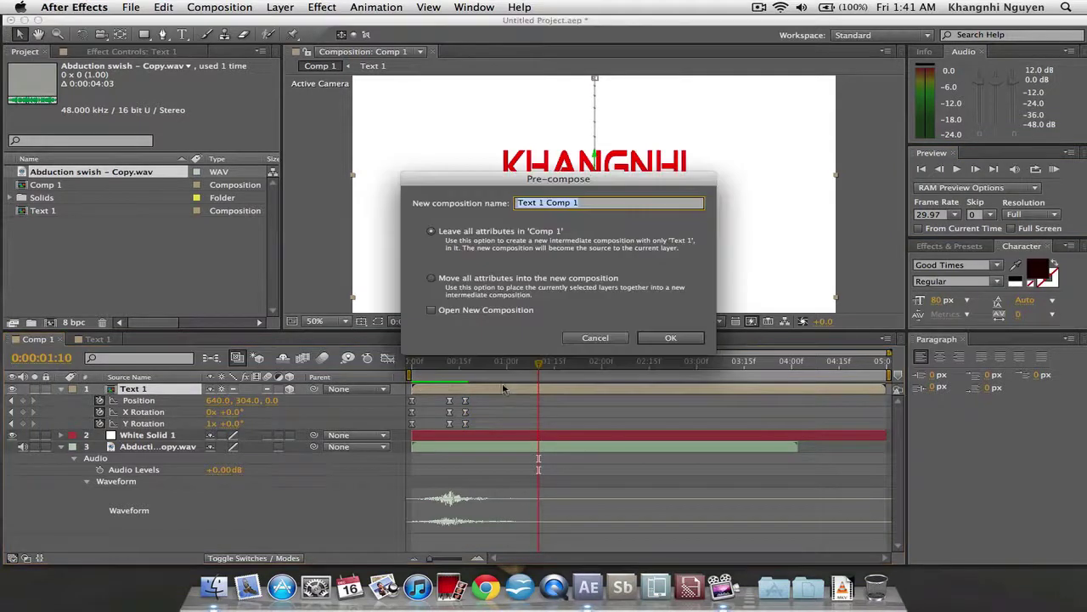
pyautogui.click(457, 280)
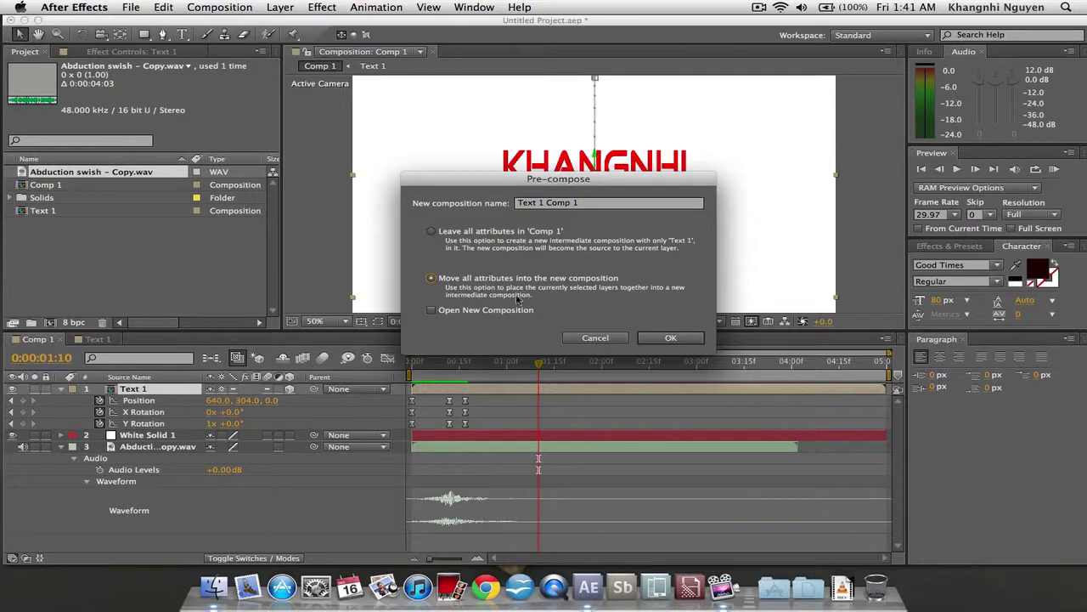
pyautogui.moveTo(588, 204); pyautogui.dragTo(506, 200)
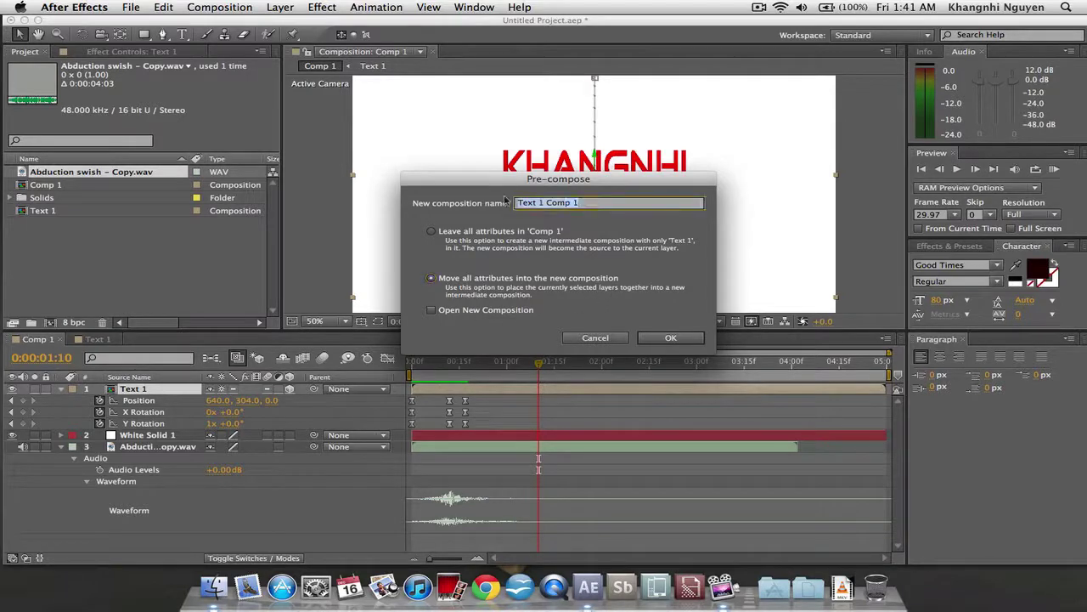
pyautogui.write('TEXT 2')
pyautogui.press('Return')
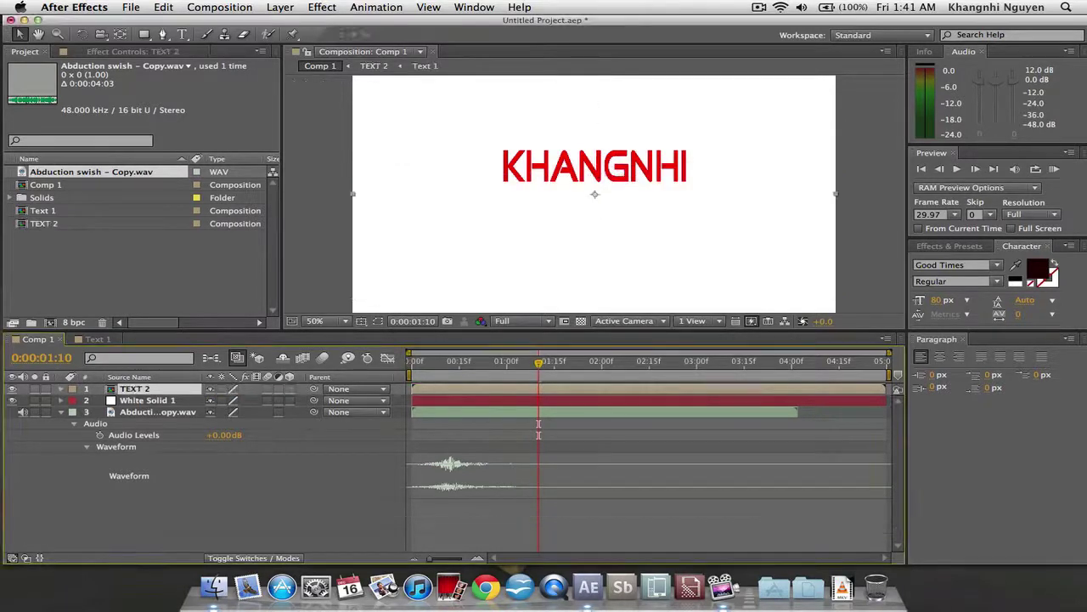
# Make the TEXT 2 layer 3D and set the current time to 0:00:00:18
pyautogui.moveTo(501, 371); pyautogui.dragTo(459, 376)
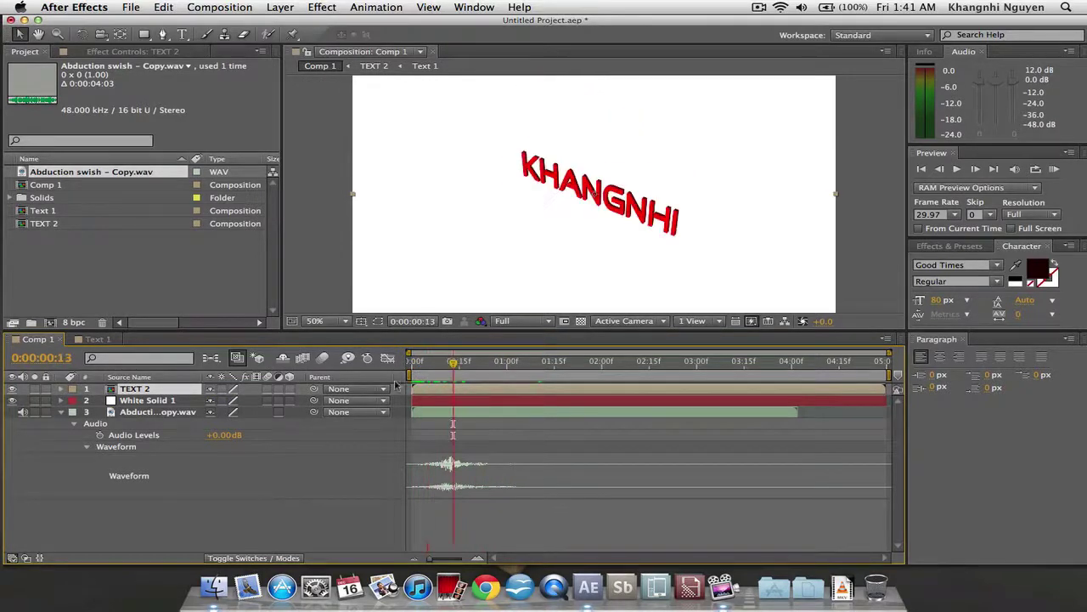
pyautogui.click(289, 388)
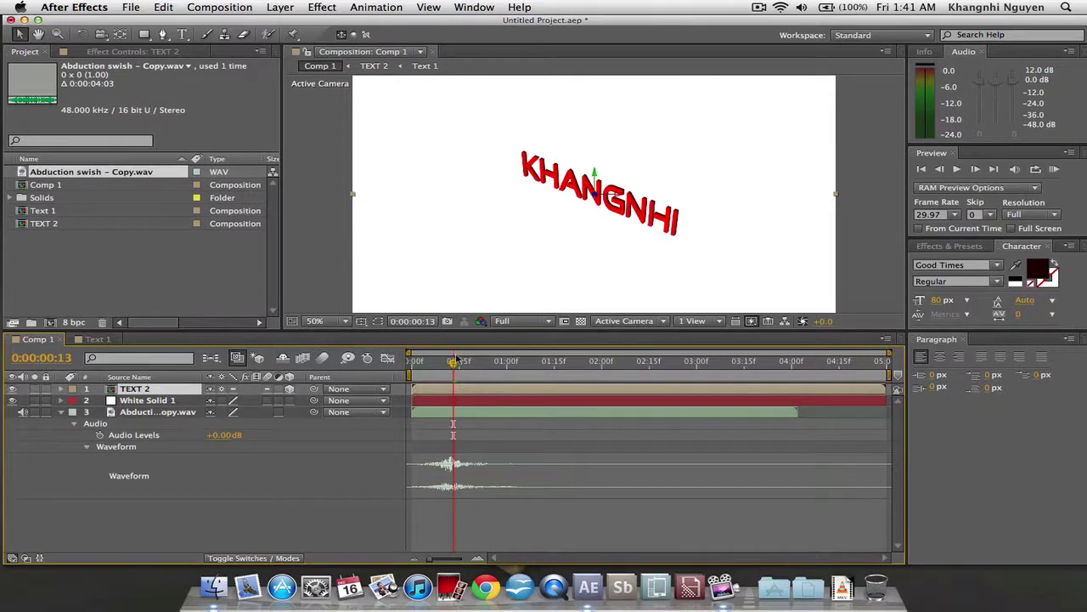
pyautogui.moveTo(458, 360); pyautogui.dragTo(478, 397)
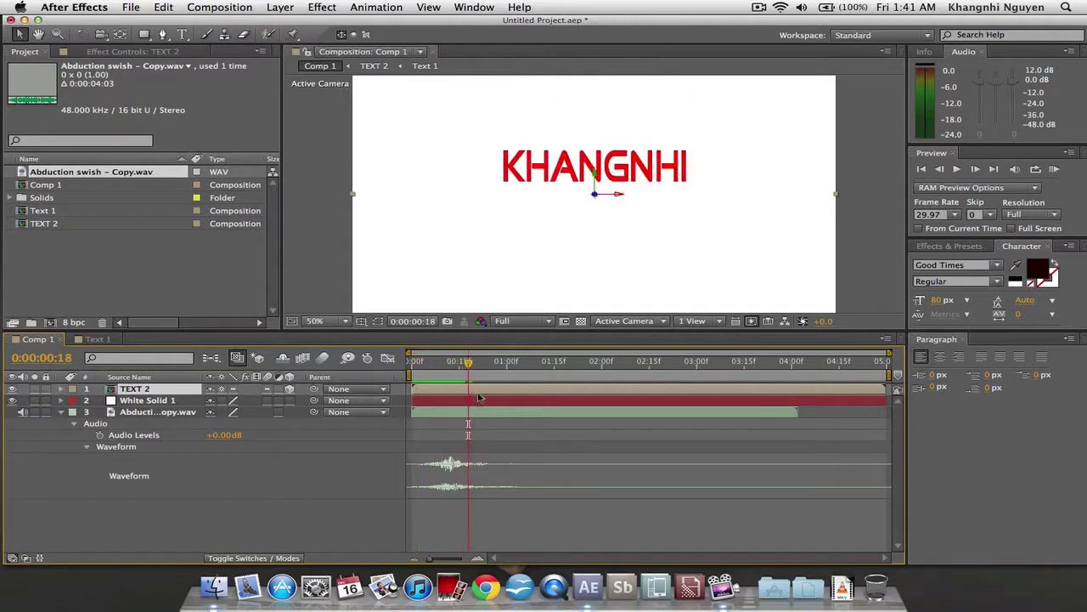
# Duplicate the TEXT 2 layer and rename the lower copy Shadow
pyautogui.press('super+d')
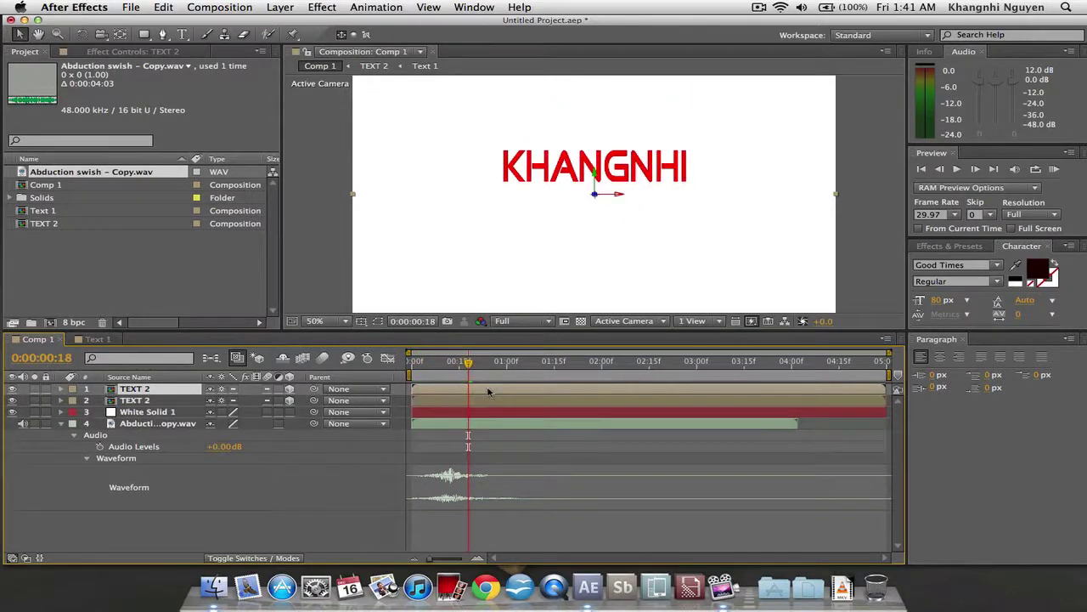
pyautogui.click(179, 403)
pyautogui.press('Return')
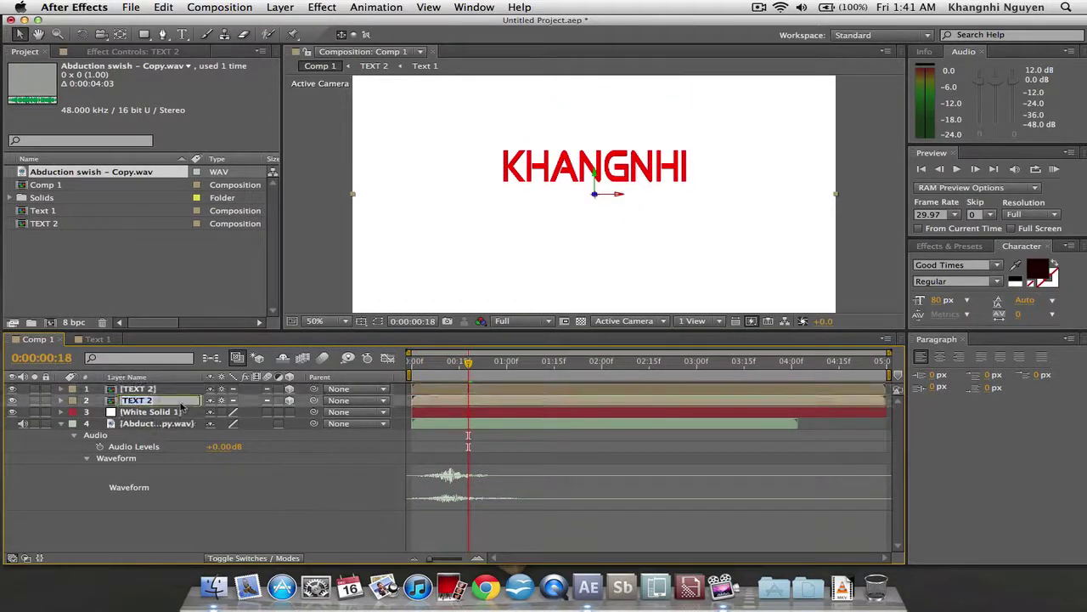
pyautogui.write('Shadow')
pyautogui.press('Return')
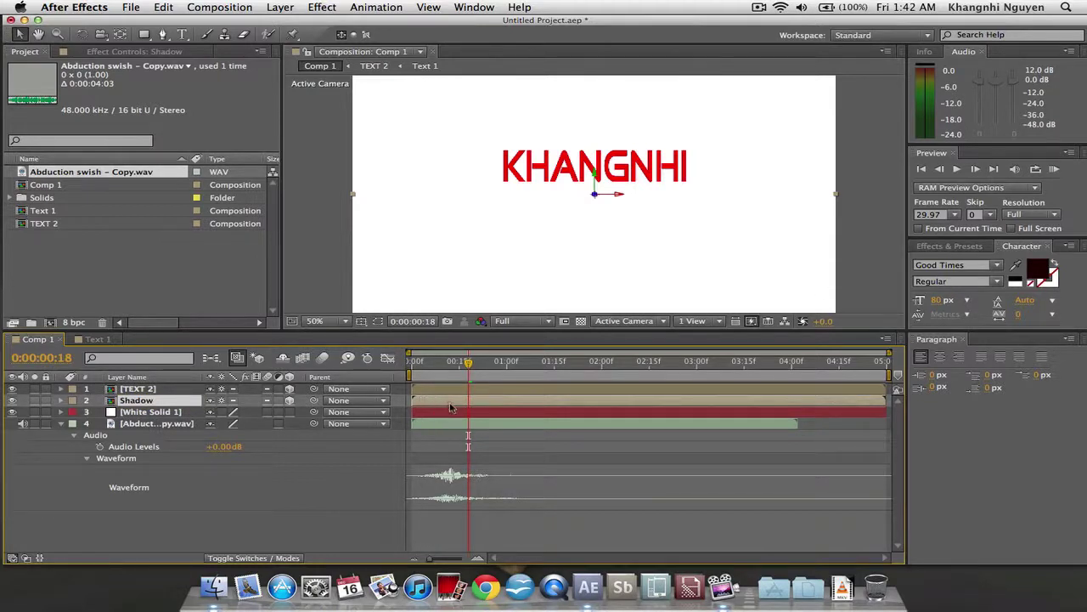
# Set the Shadow layer's vertical position to 462 and its X Rotation to 68°
pyautogui.press('p')
pyautogui.moveTo(245, 412); pyautogui.dragTo(323, 412)
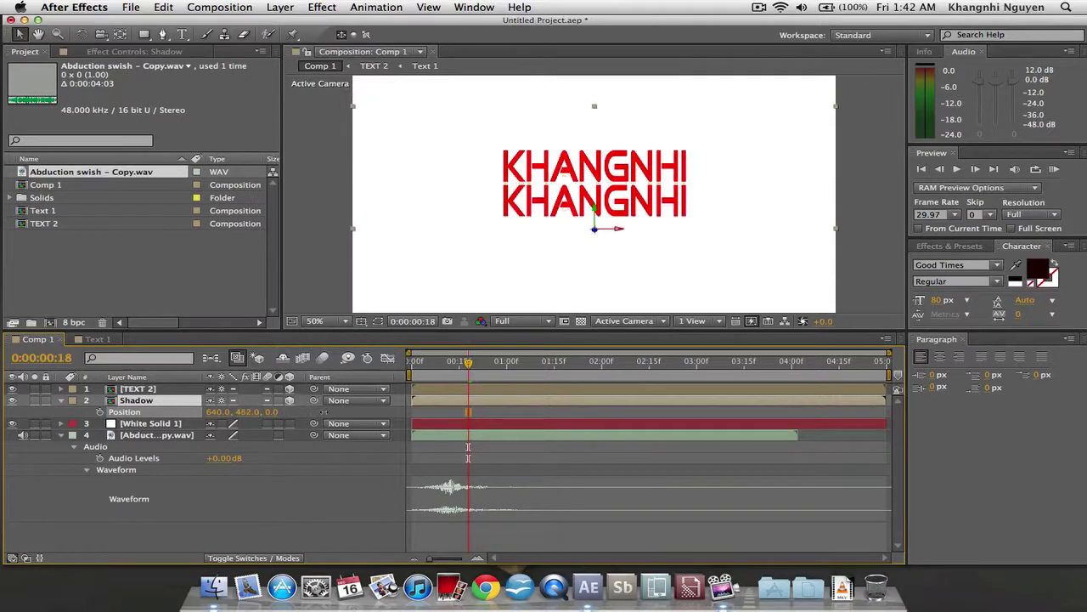
pyautogui.press('r')
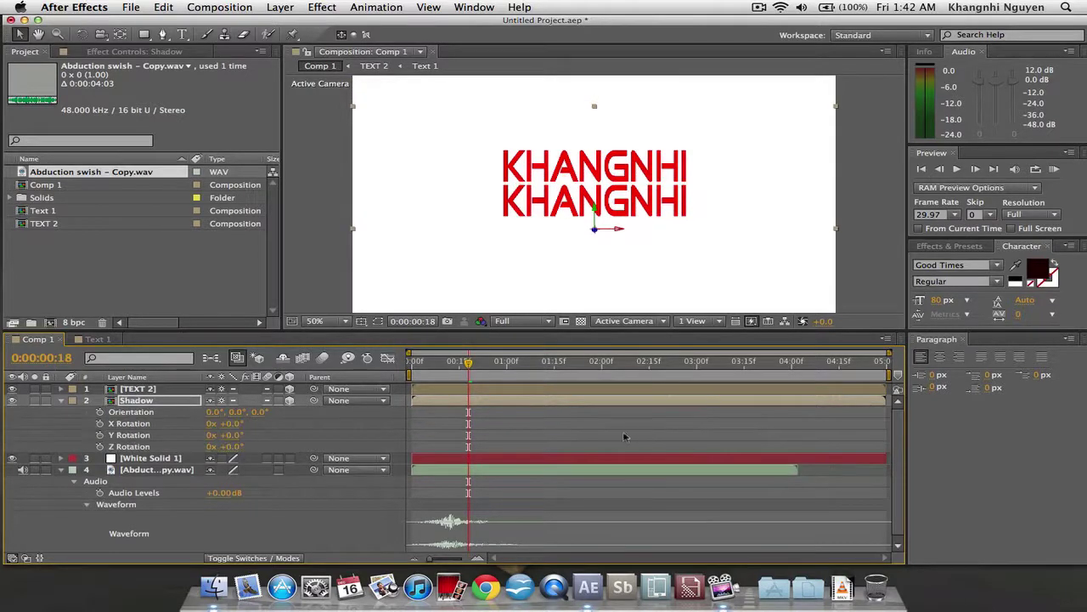
pyautogui.click(231, 423)
pyautogui.write('75')
pyautogui.press('Return')
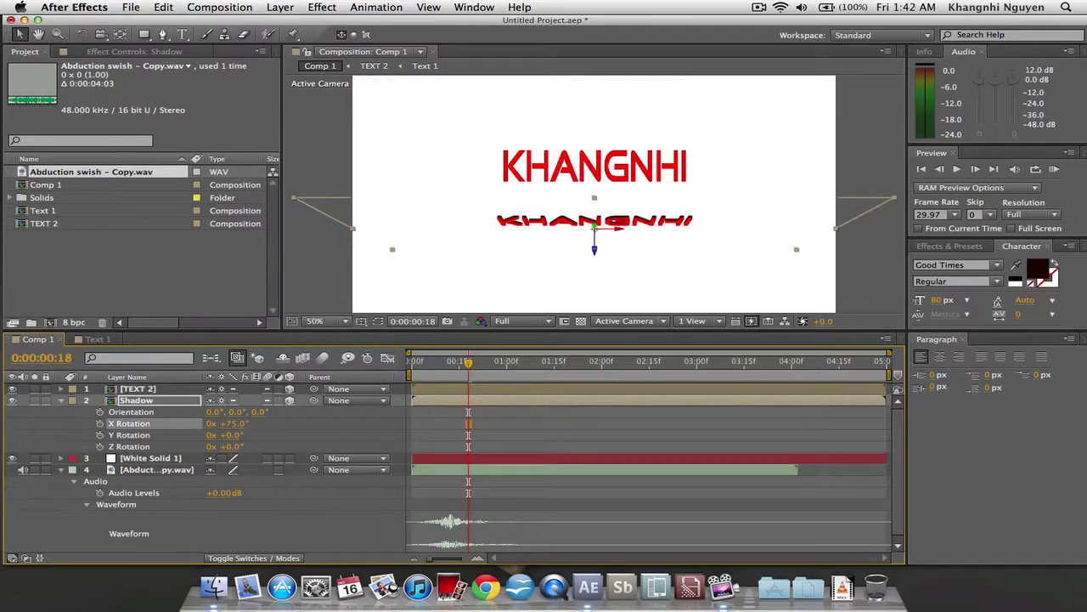
pyautogui.moveTo(232, 423)
pyautogui.mouseDown()
pyautogui.moveTo(250, 423)
pyautogui.moveTo(232, 423)
pyautogui.mouseUp()
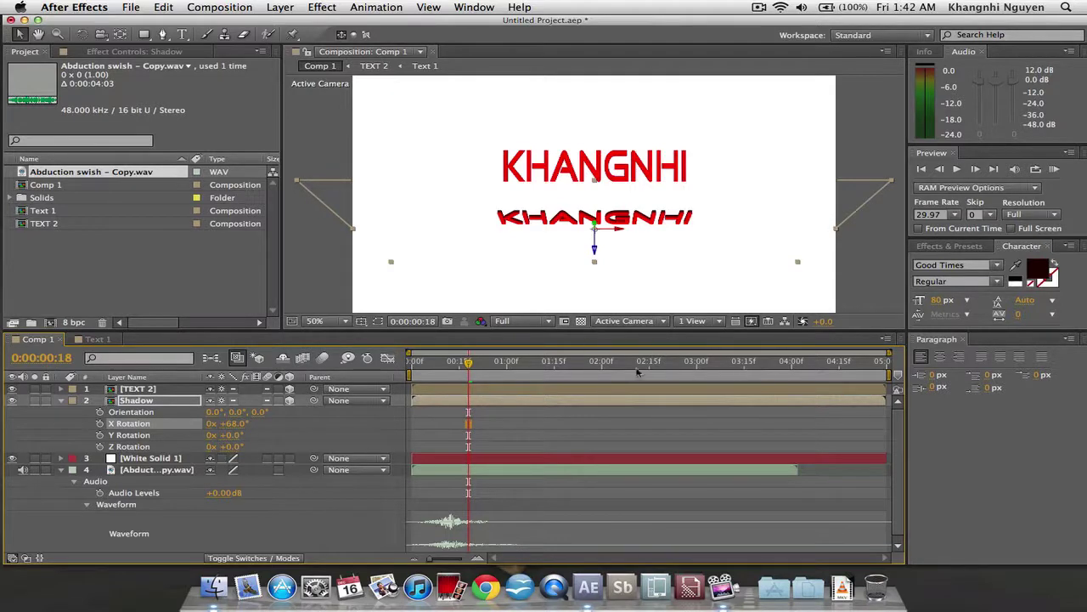
# Preview the animation of the text together with its rotated Shadow layer
pyautogui.moveTo(468, 364)
pyautogui.mouseDown()
pyautogui.moveTo(413, 364)
pyautogui.moveTo(456, 364)
pyautogui.mouseUp()
pyautogui.click(1055, 171)
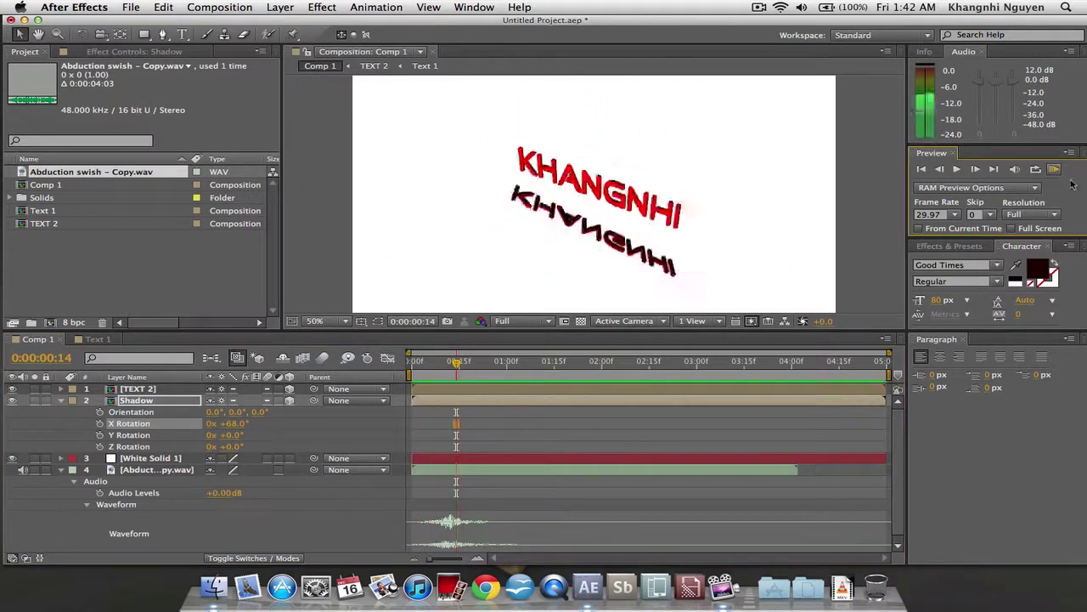
pyautogui.click(793, 400)
# Find the Stylize Glow effect and apply it to both the TEXT 2 and Shadow layers
pyautogui.click(458, 410)
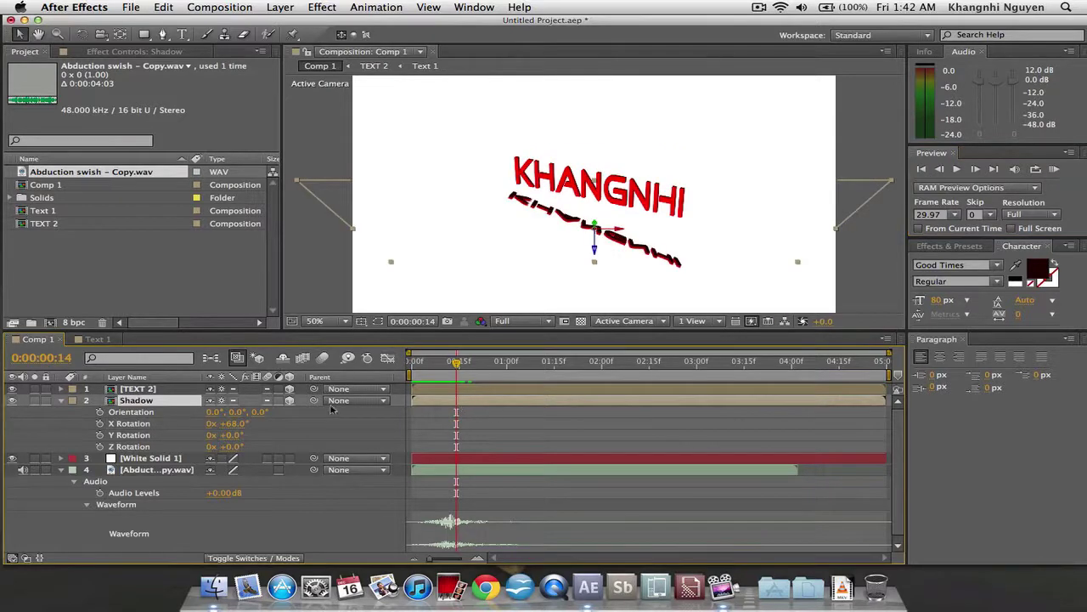
pyautogui.keyDown('shift'); pyautogui.click(136, 389); pyautogui.keyUp('shift')
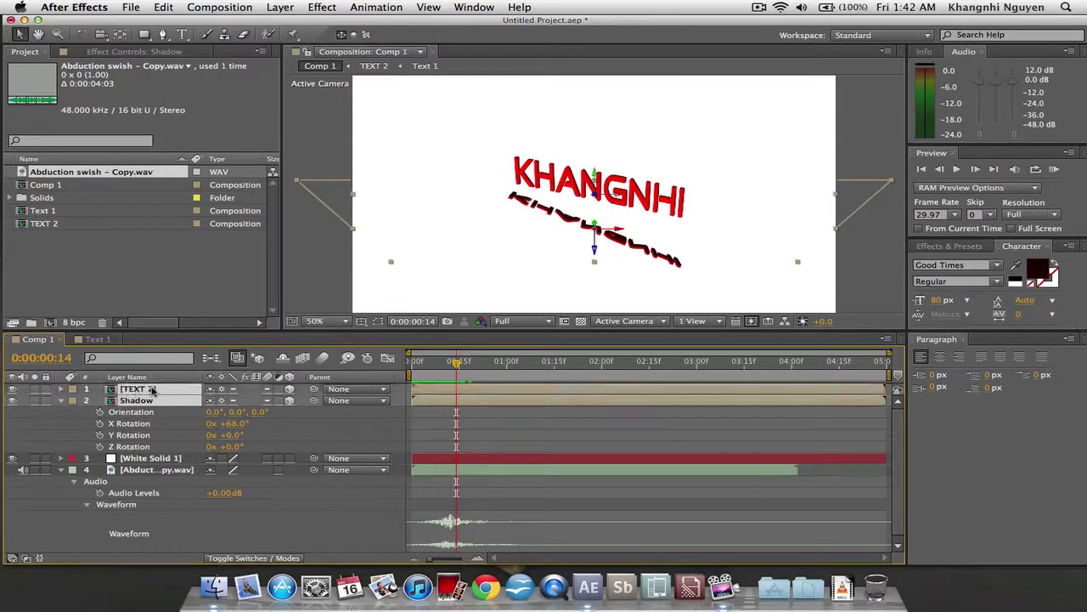
pyautogui.click(973, 248)
pyautogui.click(973, 262)
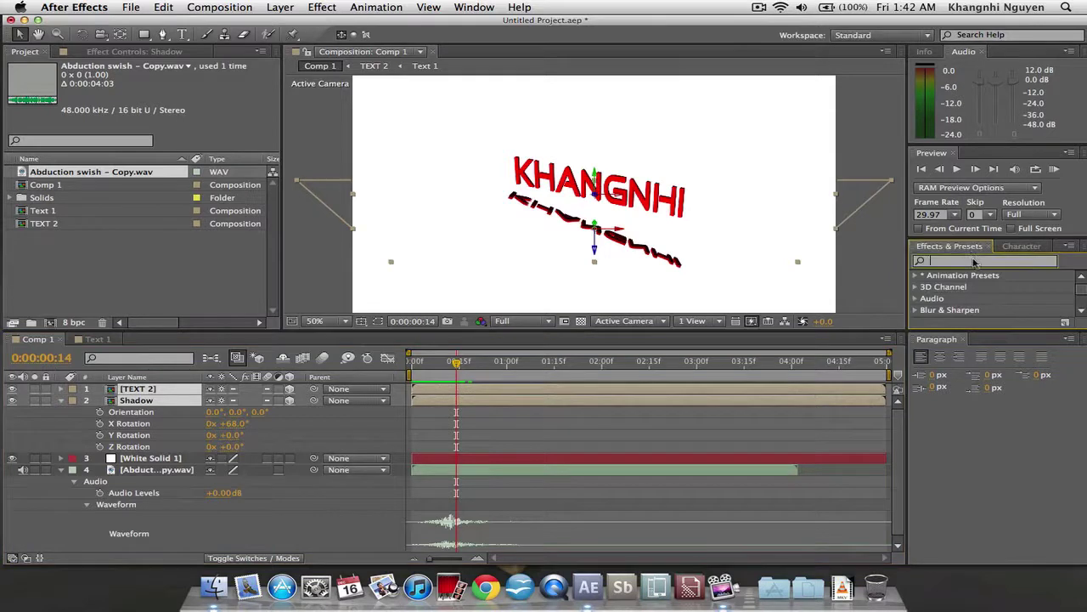
pyautogui.write('glow')
pyautogui.scroll(-3, 991, 305)
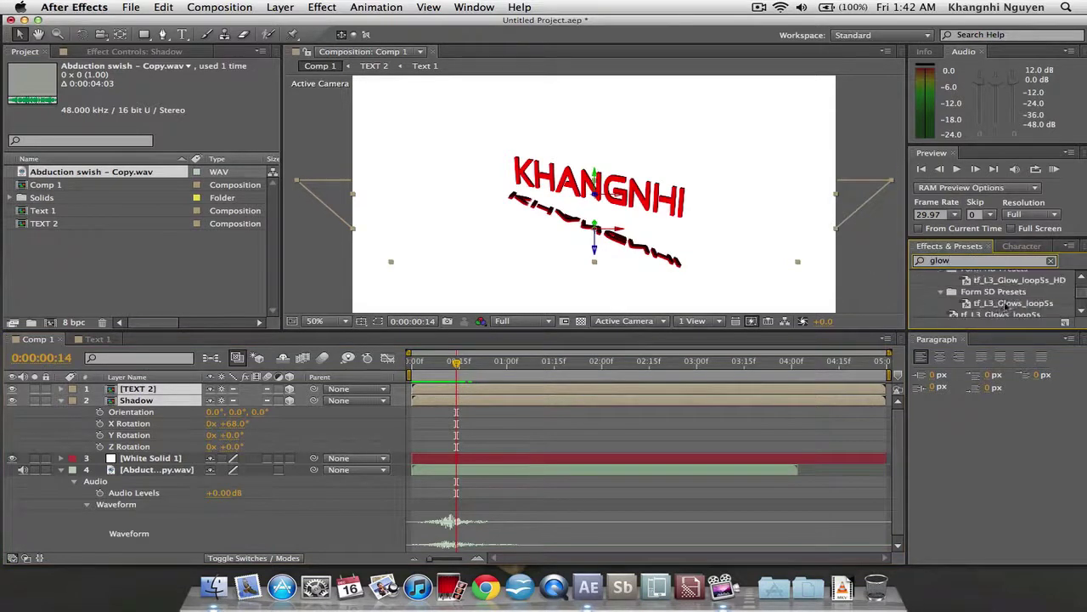
pyautogui.scroll(-3, 986, 313)
pyautogui.moveTo(958, 288); pyautogui.dragTo(510, 388)
pyautogui.moveTo(946, 293); pyautogui.dragTo(733, 401)
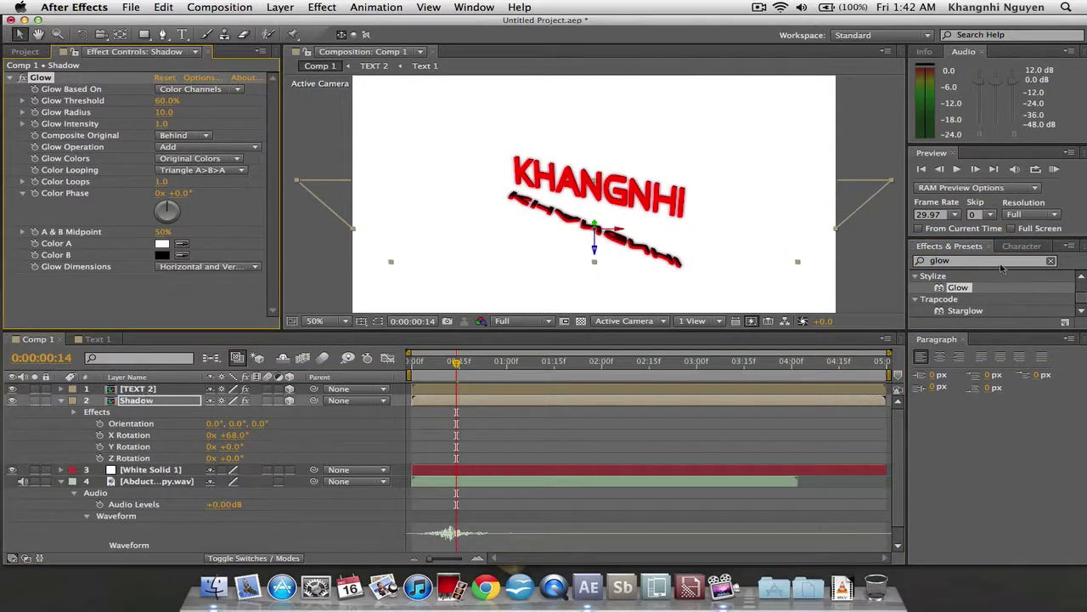
# Apply the Tint effect to the Shadow layer and map white to black (000000)
pyautogui.click(1002, 267)
pyautogui.write('Tint')
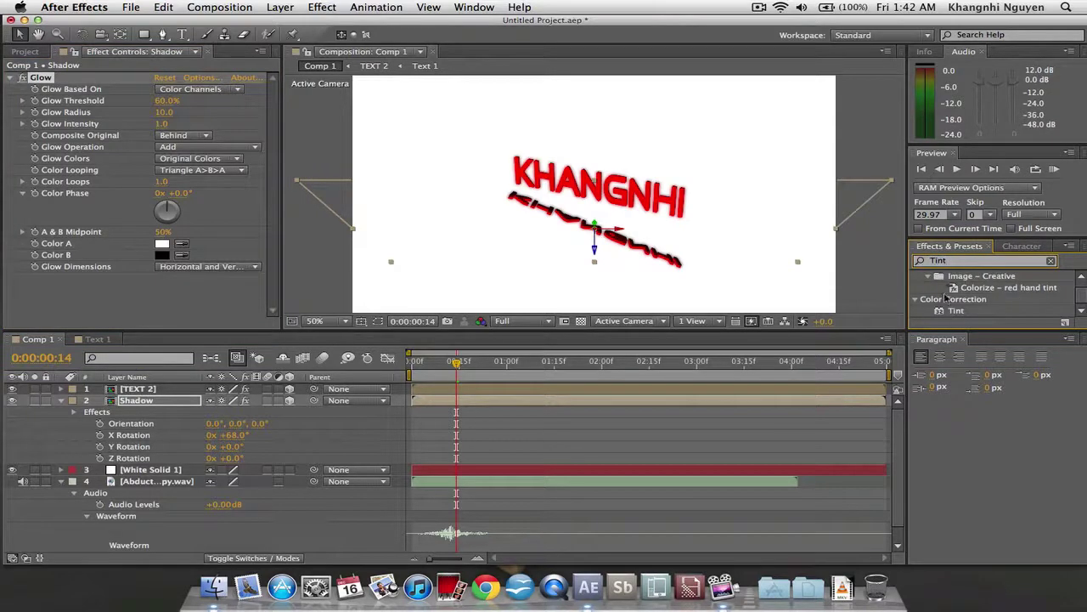
pyautogui.click(785, 390)
pyautogui.click(784, 399)
pyautogui.moveTo(956, 311); pyautogui.dragTo(121, 272)
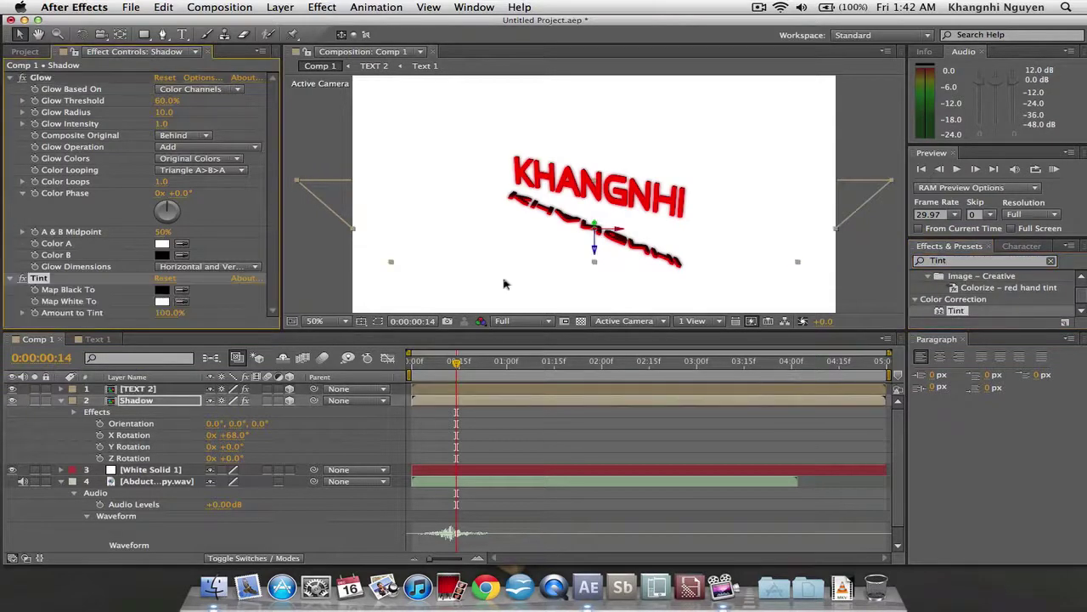
pyautogui.click(161, 301)
pyautogui.moveTo(480, 347); pyautogui.dragTo(483, 480)
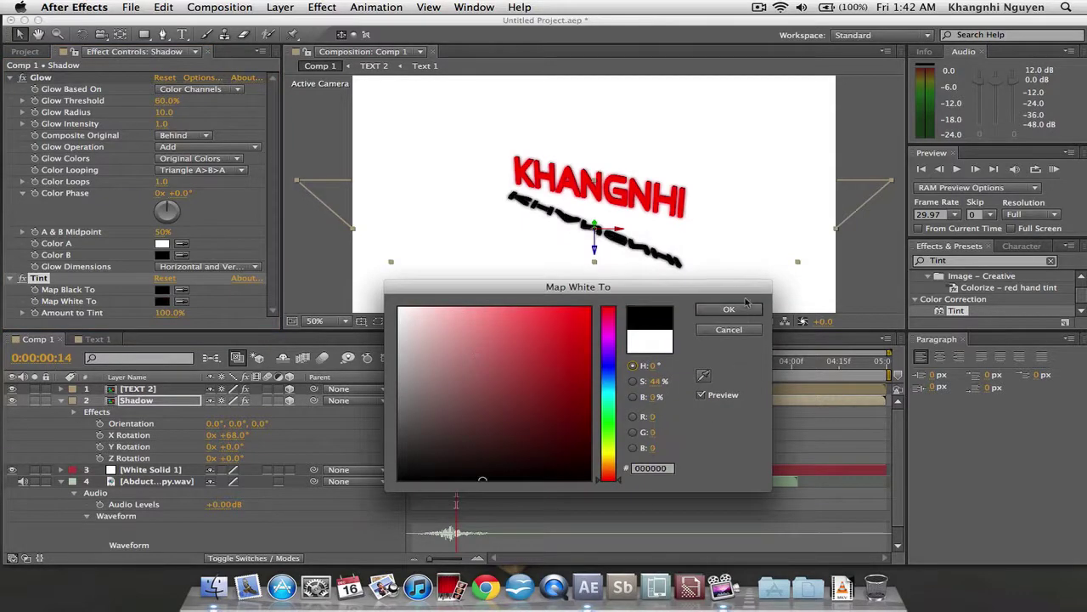
pyautogui.click(745, 307)
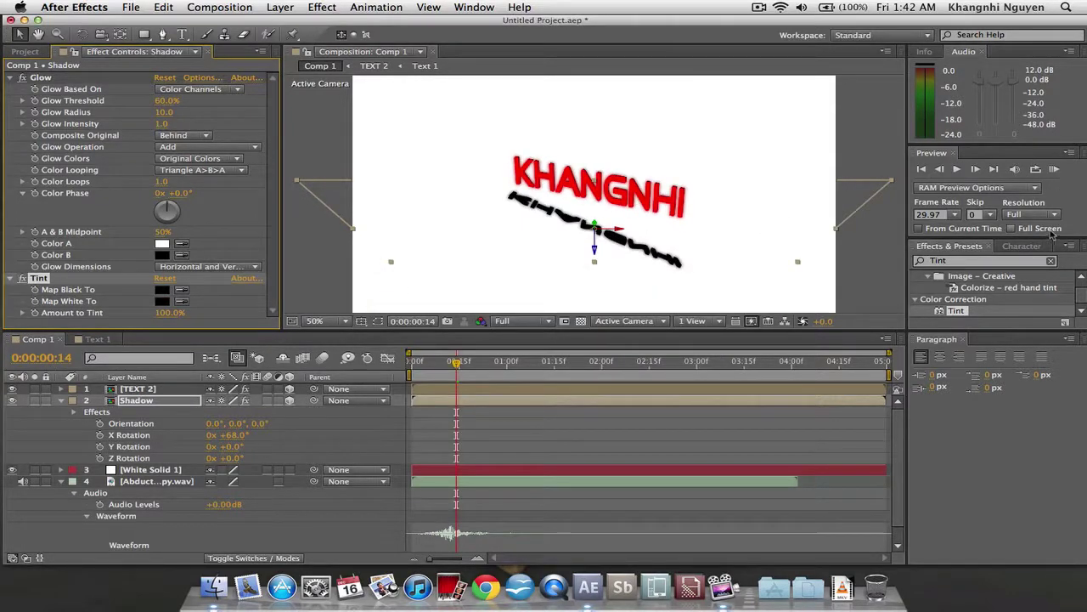
# Preview the glowing text with its black shadow and return the current time to 0:00:00:00
pyautogui.click(1055, 169)
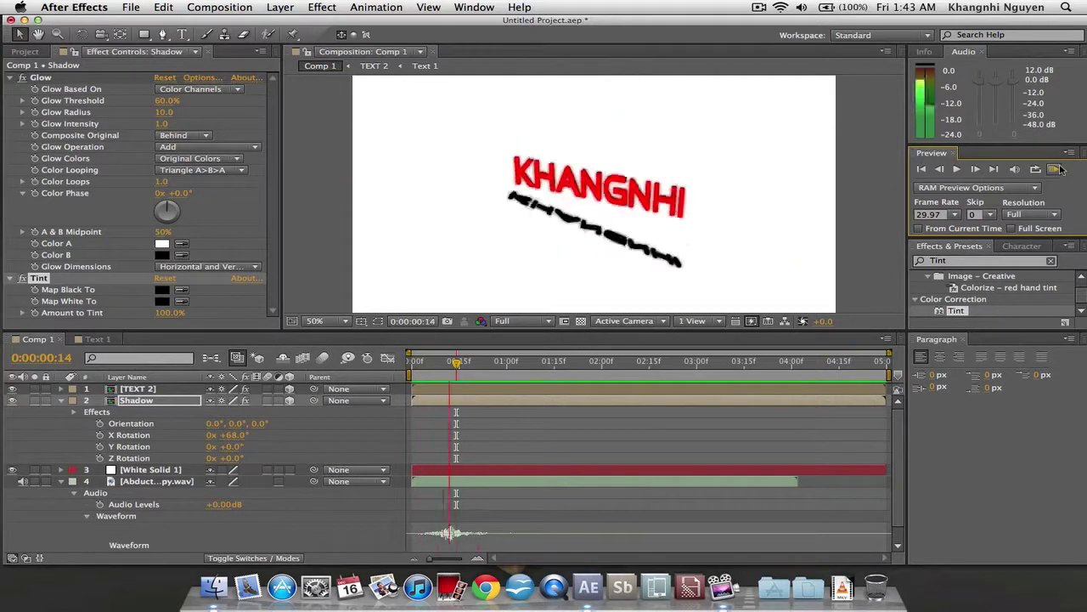
pyautogui.click(1060, 169)
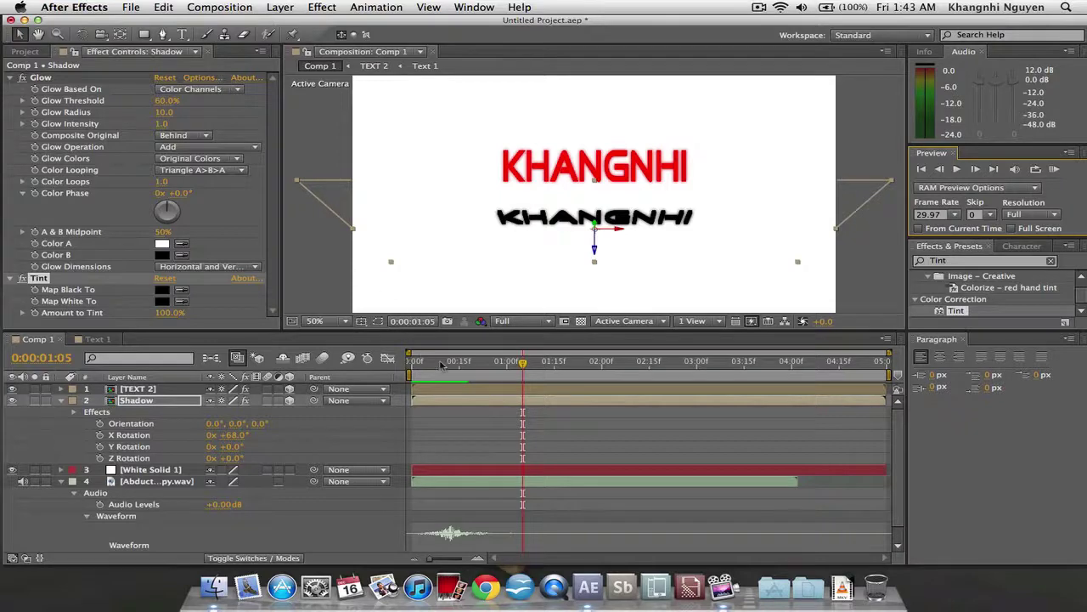
pyautogui.moveTo(441, 364); pyautogui.dragTo(412, 364)
# Add a new adjustment layer above the TEXT 2 layer
pyautogui.click(219, 6)
pyautogui.moveTo(289, 9)
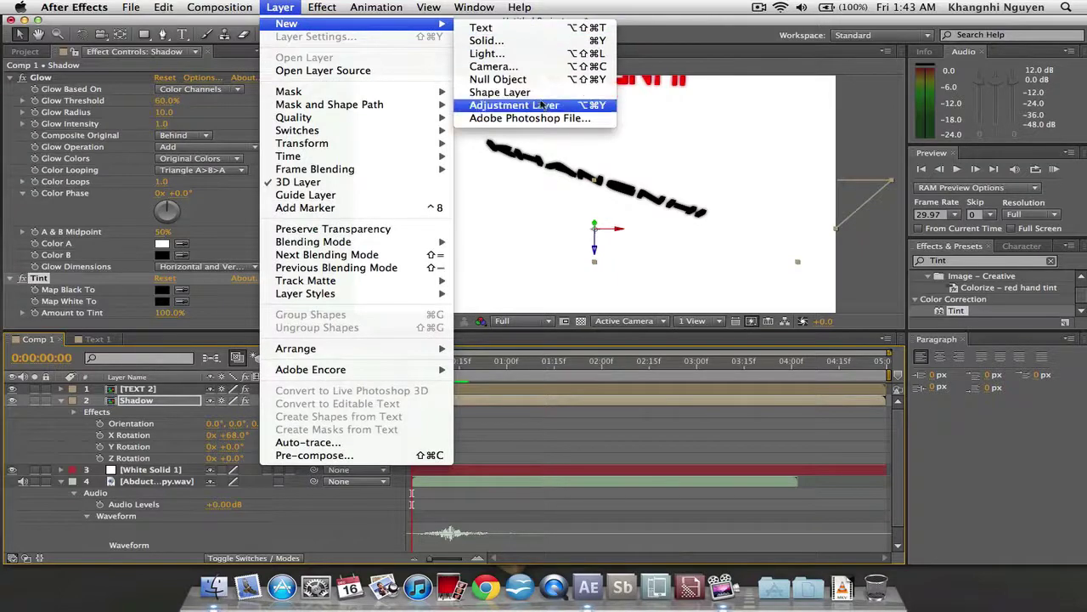
pyautogui.click(540, 104)
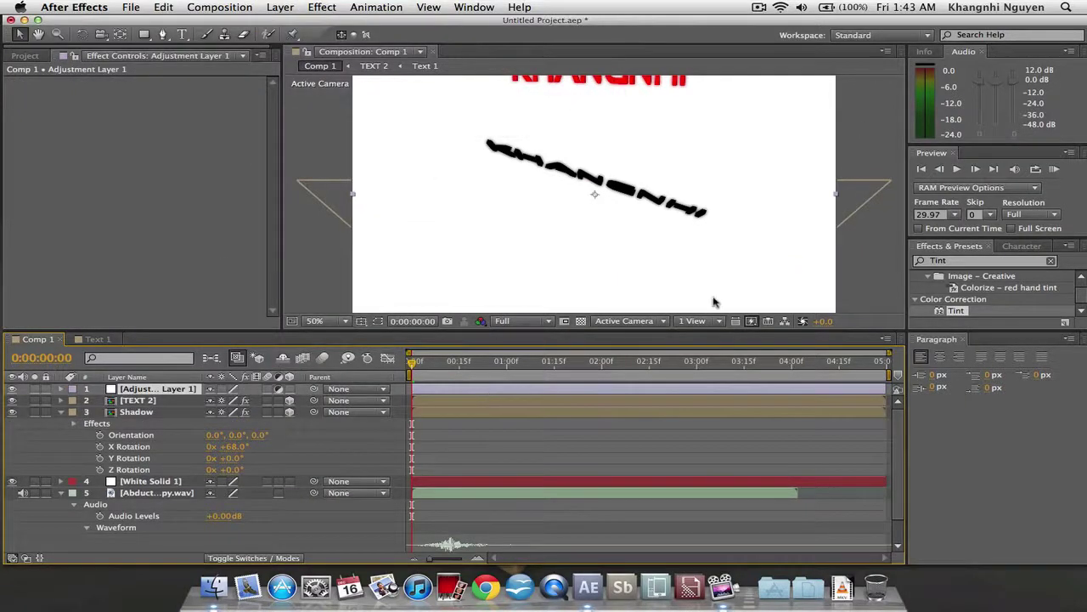
# Set the current time to 0:00:01:07 and enlarge the Effects & Presets area to show more effects
pyautogui.moveTo(493, 361); pyautogui.dragTo(528, 362)
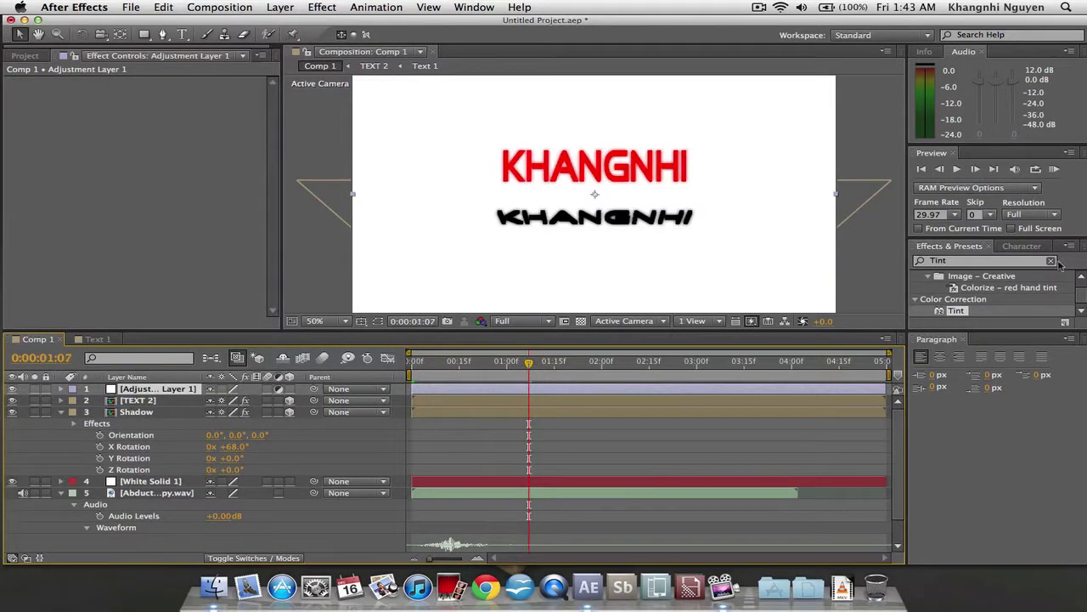
pyautogui.click(1023, 247)
pyautogui.click(967, 246)
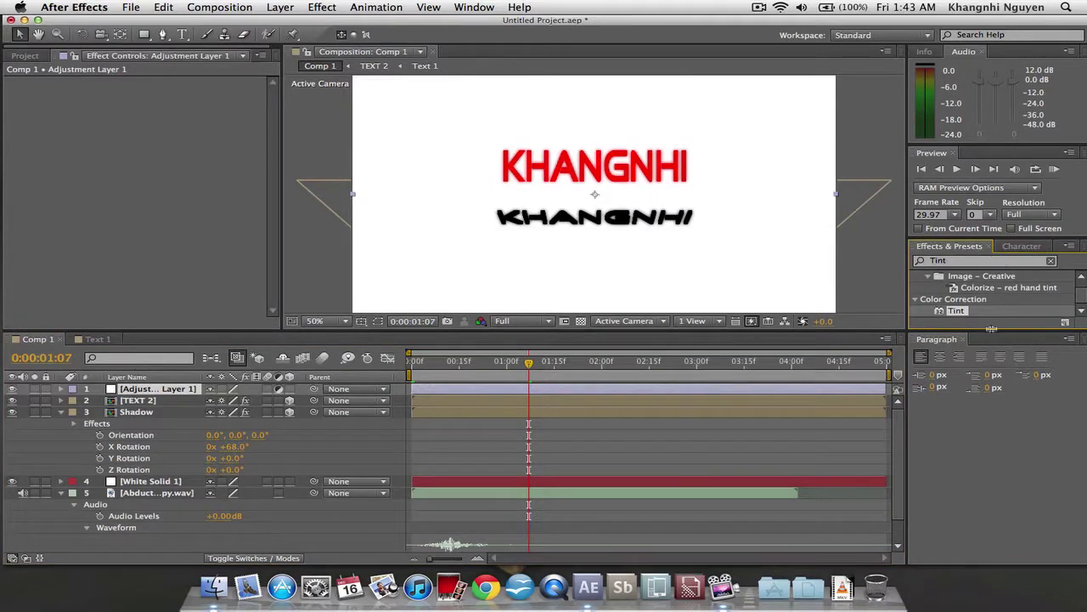
pyautogui.moveTo(992, 328)
pyautogui.mouseDown()
pyautogui.moveTo(994, 433)
pyautogui.moveTo(999, 325)
pyautogui.mouseUp()
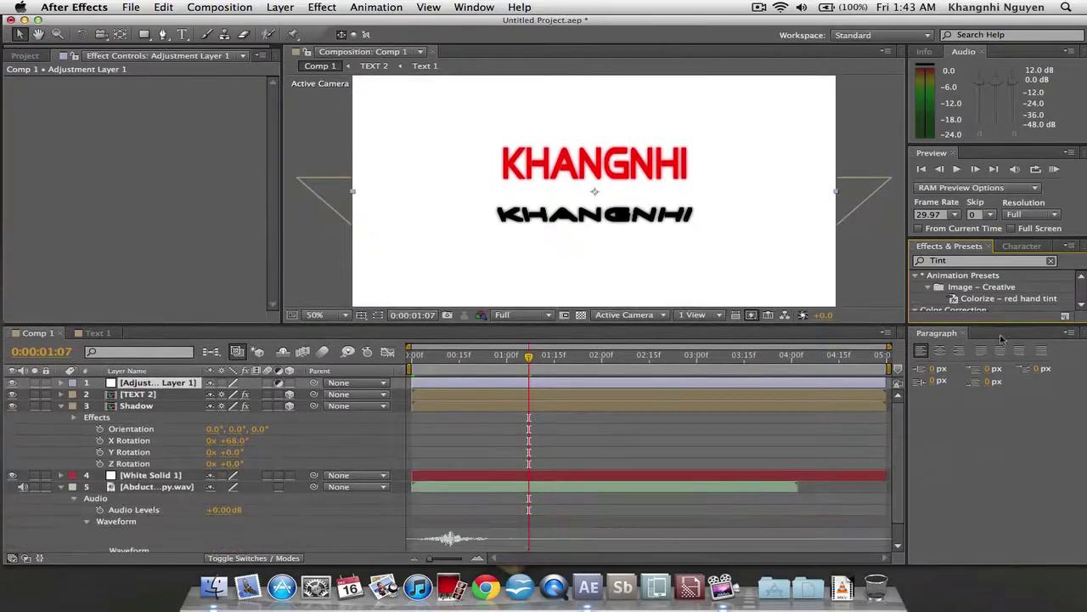
pyautogui.moveTo(991, 239); pyautogui.dragTo(991, 155)
pyautogui.moveTo(996, 328); pyautogui.dragTo(996, 415)
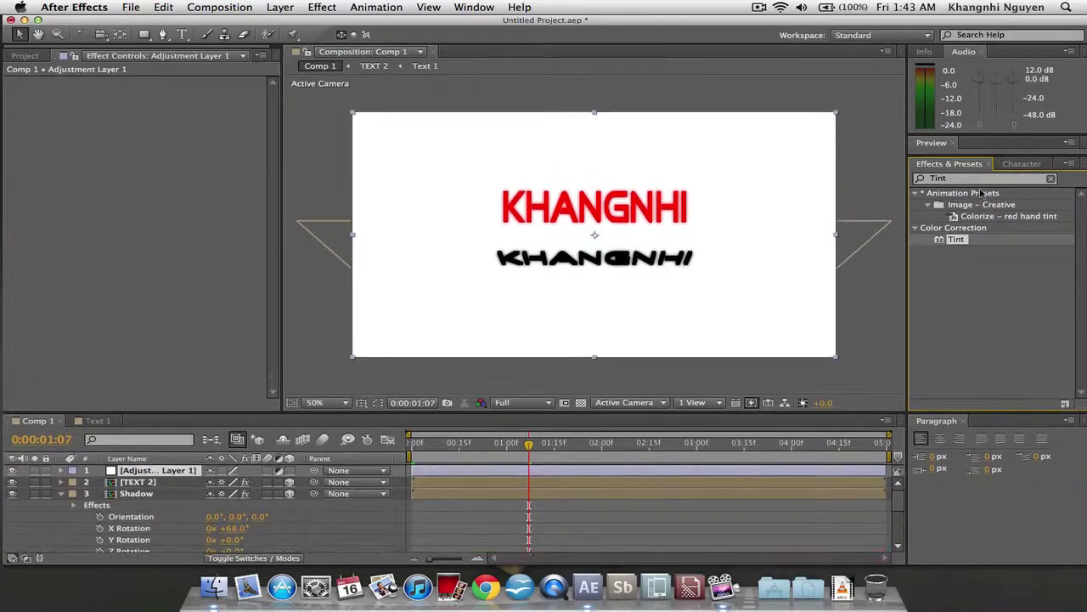
# Clear the Tint effect search and apply the Magic Bullet Looks effect to the adjustment layer
pyautogui.click(976, 180)
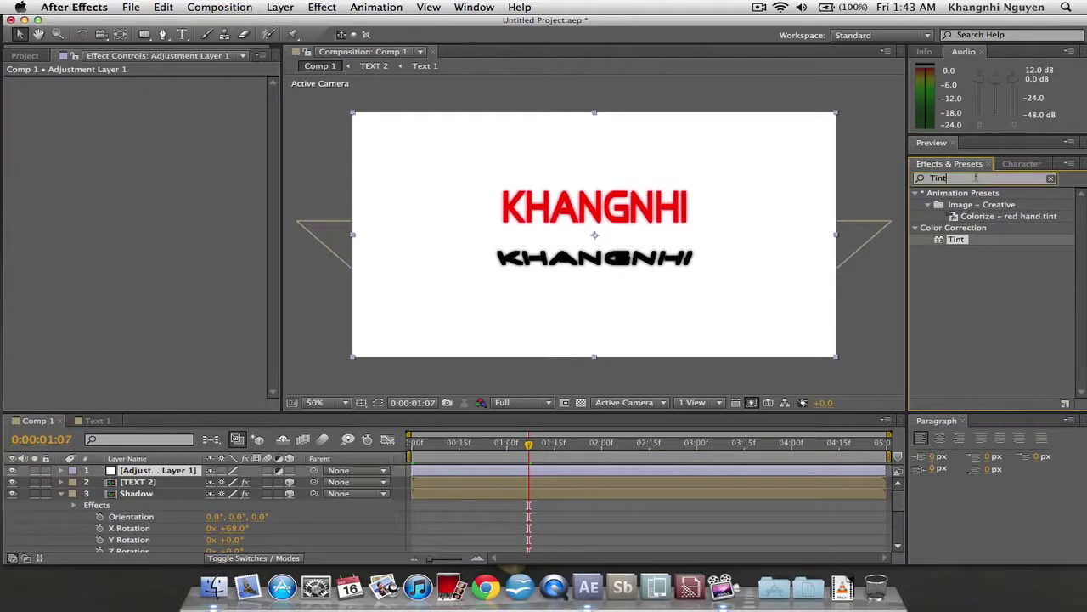
pyautogui.press('BackSpace')
pyautogui.press('BackSpace')
pyautogui.press('BackSpace')
pyautogui.press('BackSpace')
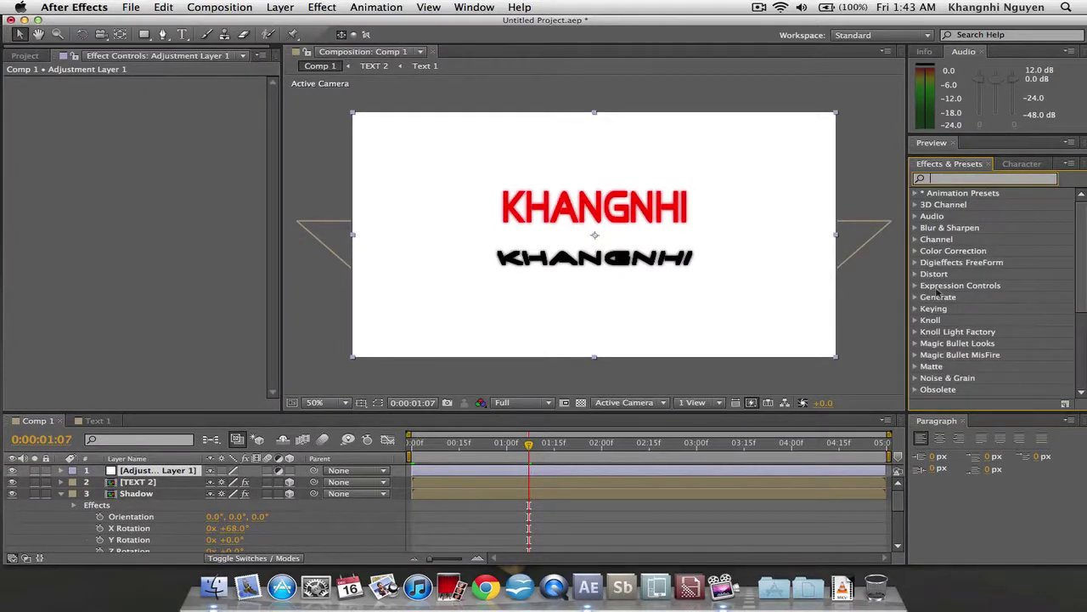
pyautogui.click(915, 343)
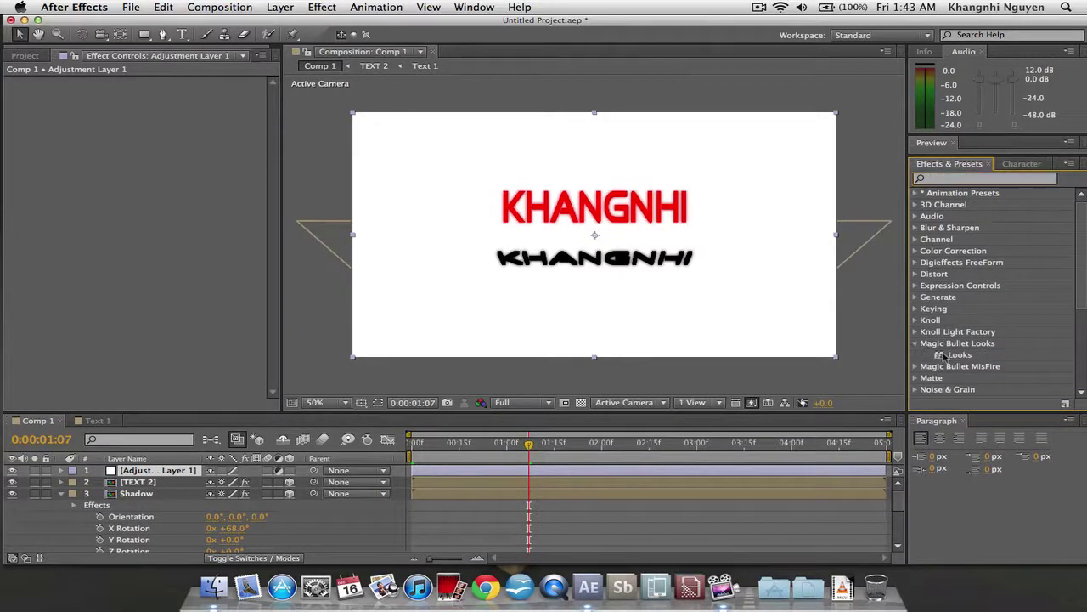
pyautogui.moveTo(958, 355); pyautogui.dragTo(158, 471)
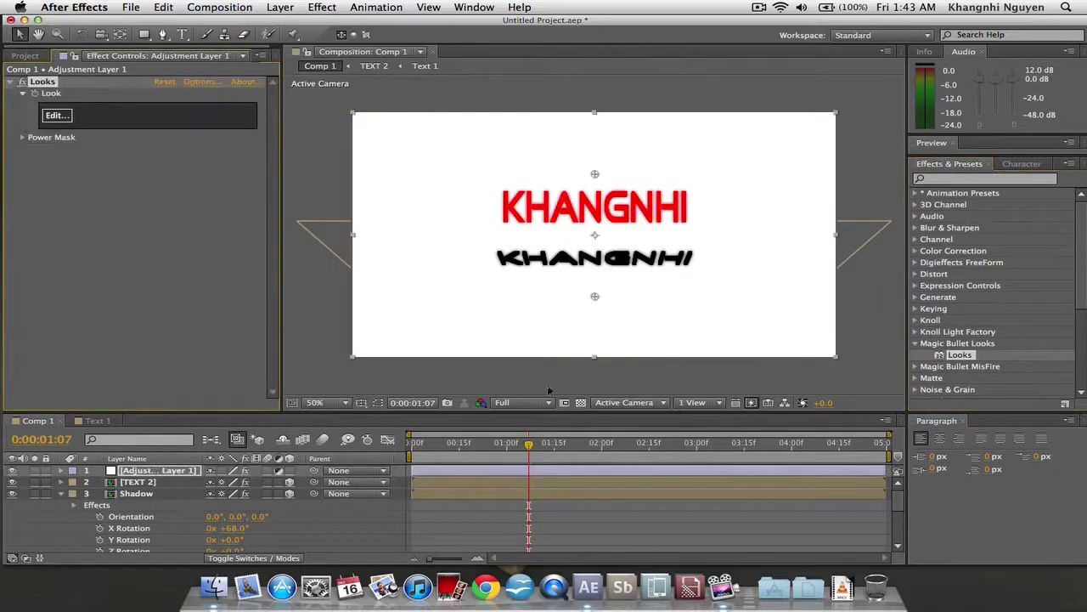
# Open the Looks effect for editing and add a Vignette to the lens stage of the look
pyautogui.click(50, 117)
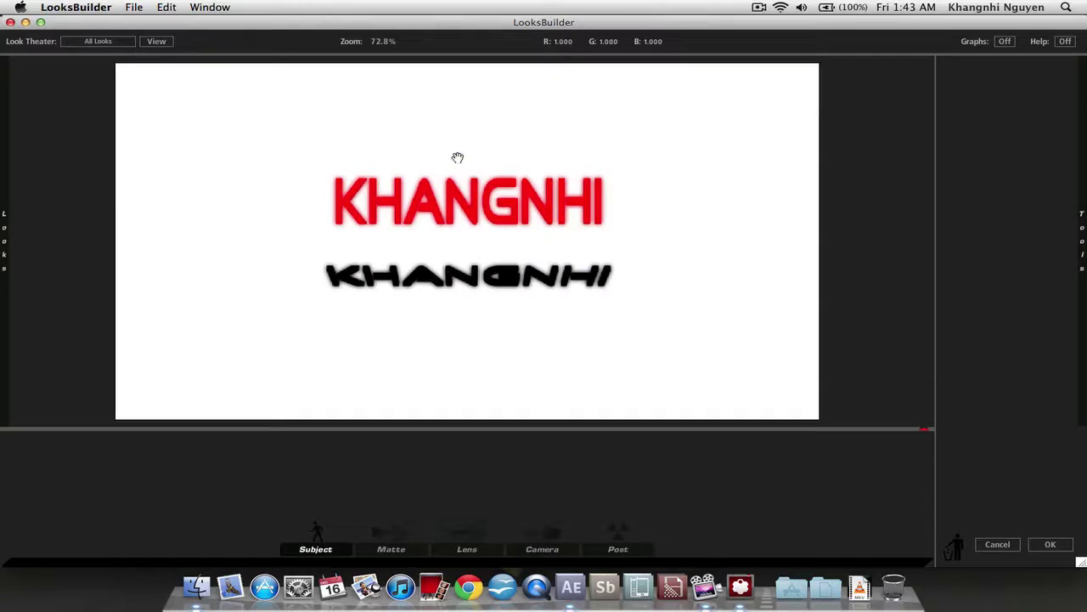
pyautogui.moveTo(1083, 228)
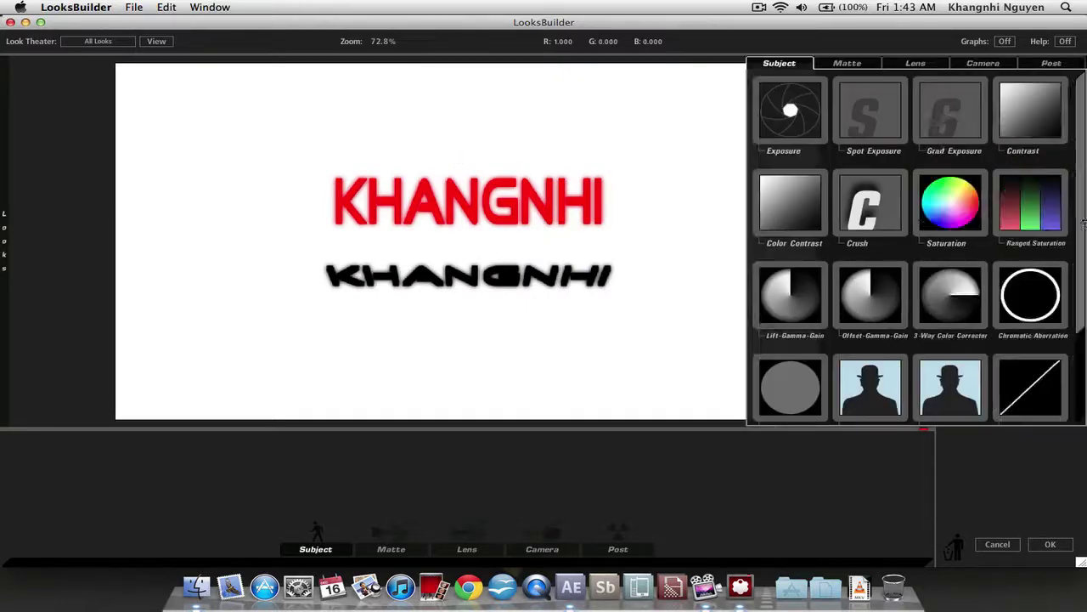
pyautogui.click(875, 66)
pyautogui.click(916, 66)
pyautogui.moveTo(1027, 111); pyautogui.dragTo(801, 182)
# Add Edge Softness to the lens stage and tighten its radius to about 0.754
pyautogui.moveTo(1083, 170)
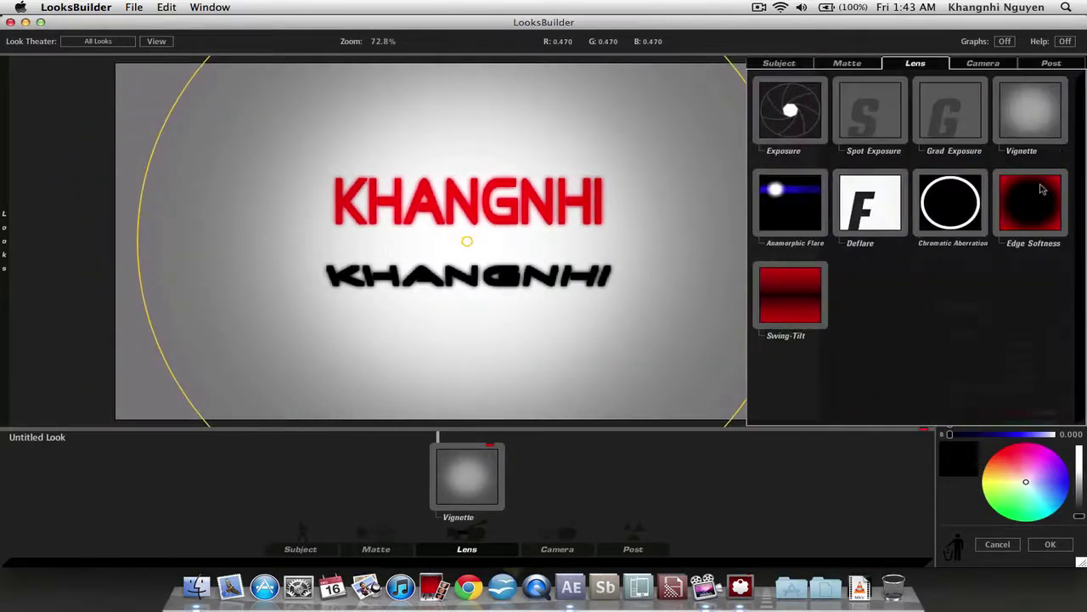
pyautogui.moveTo(1083, 214)
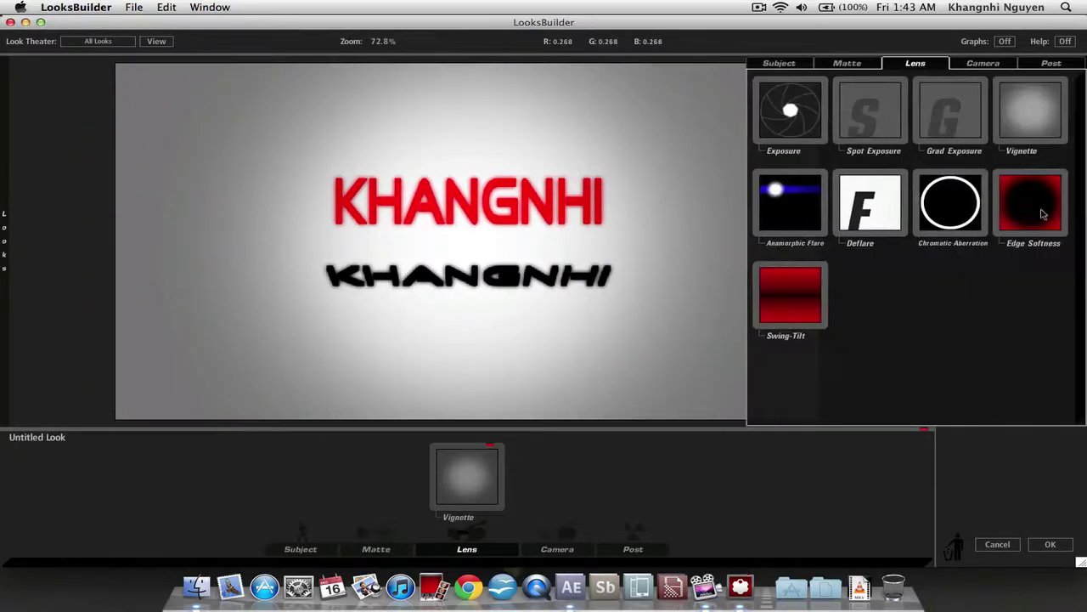
pyautogui.moveTo(1043, 214); pyautogui.dragTo(605, 327)
pyautogui.moveTo(873, 175); pyautogui.dragTo(768, 182)
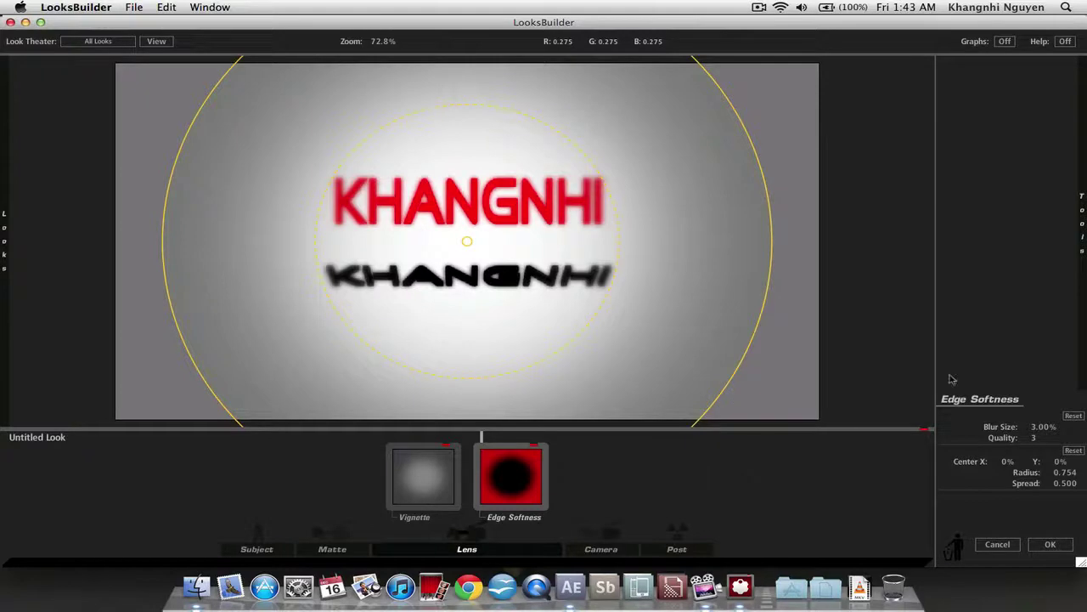
# Add Lift-Gamma-Gain to the post stage, with lift shifted to orange (1.000, 0.748, 0.640) and gain to light blue (0.822, 0.981, 1.197)
pyautogui.moveTo(1085, 302)
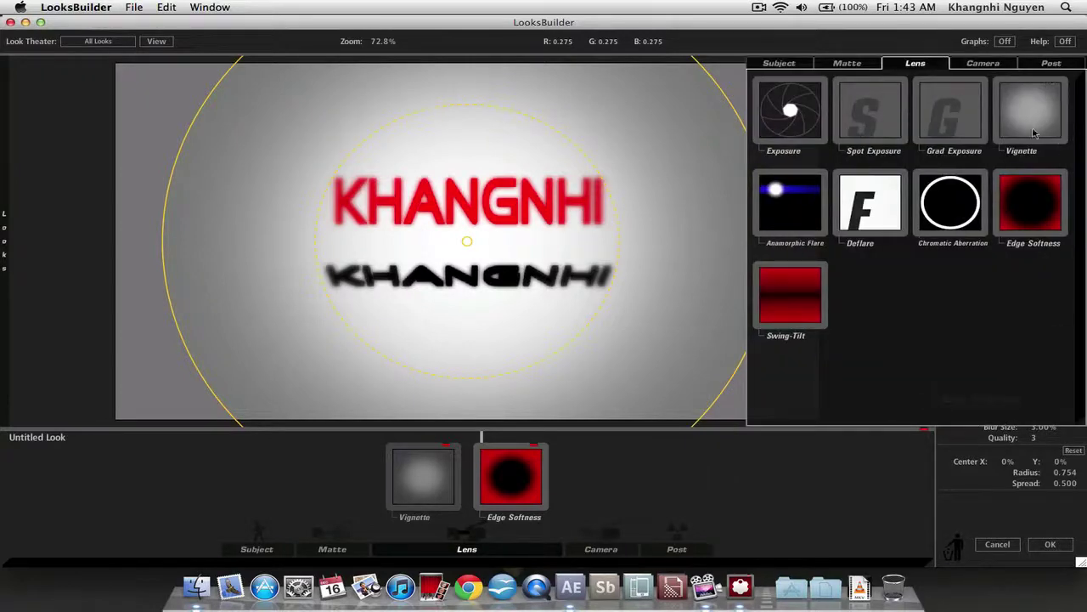
pyautogui.click(1051, 64)
pyautogui.moveTo(951, 295); pyautogui.dragTo(719, 291)
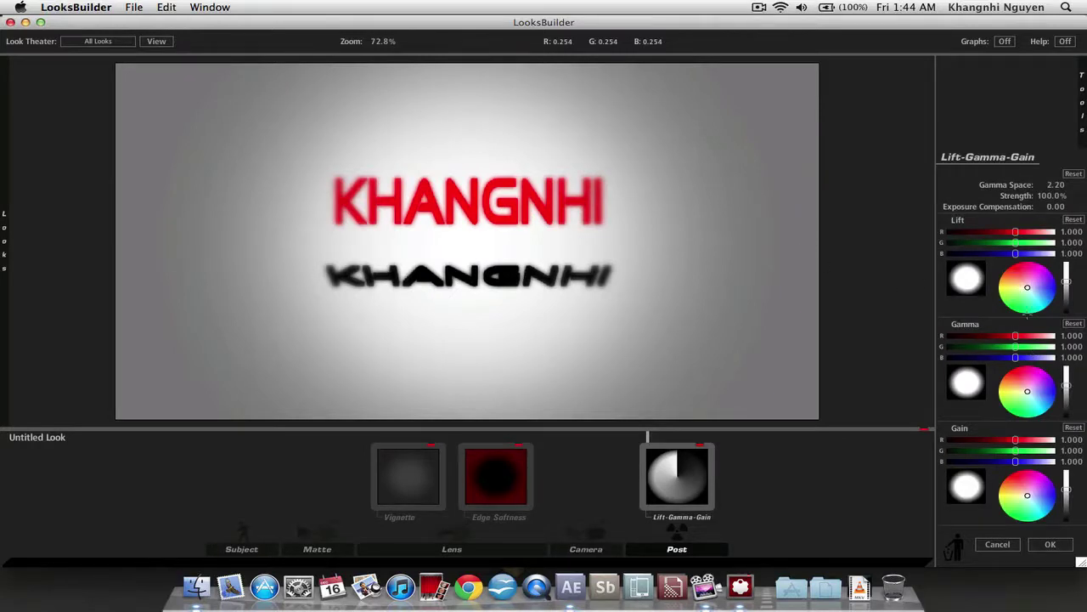
pyautogui.moveTo(1028, 288); pyautogui.dragTo(1013, 276)
pyautogui.moveTo(1027, 495); pyautogui.dragTo(1041, 500)
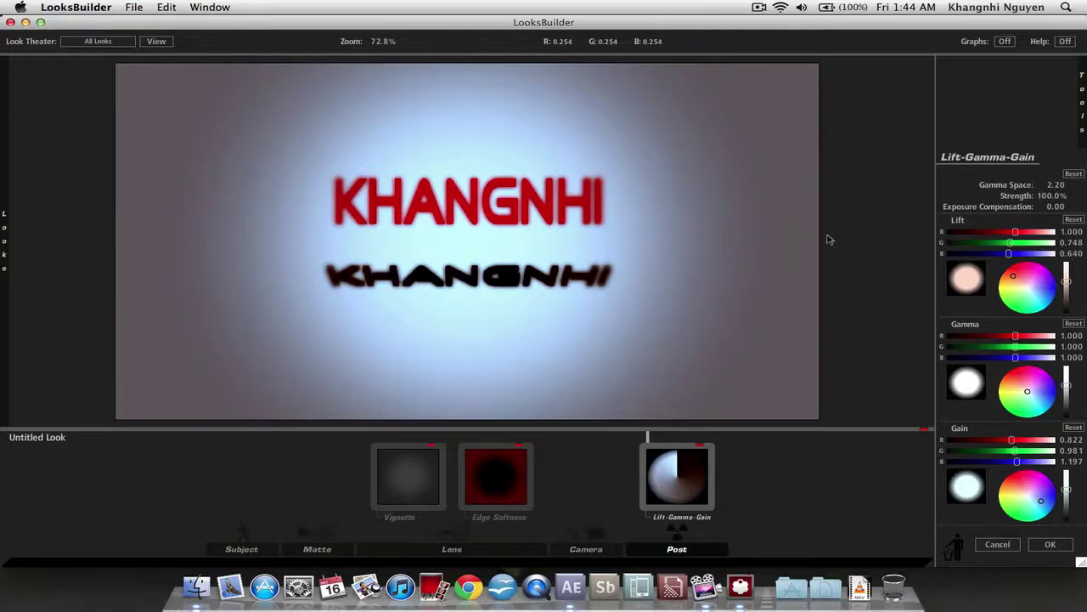
# Try a bluish lift (0.805, 0.924, 1.000) with a pinkish gain (1.293, 0.870, 0.837) in Lift-Gamma-Gain
pyautogui.scroll(-3, 566, 177)
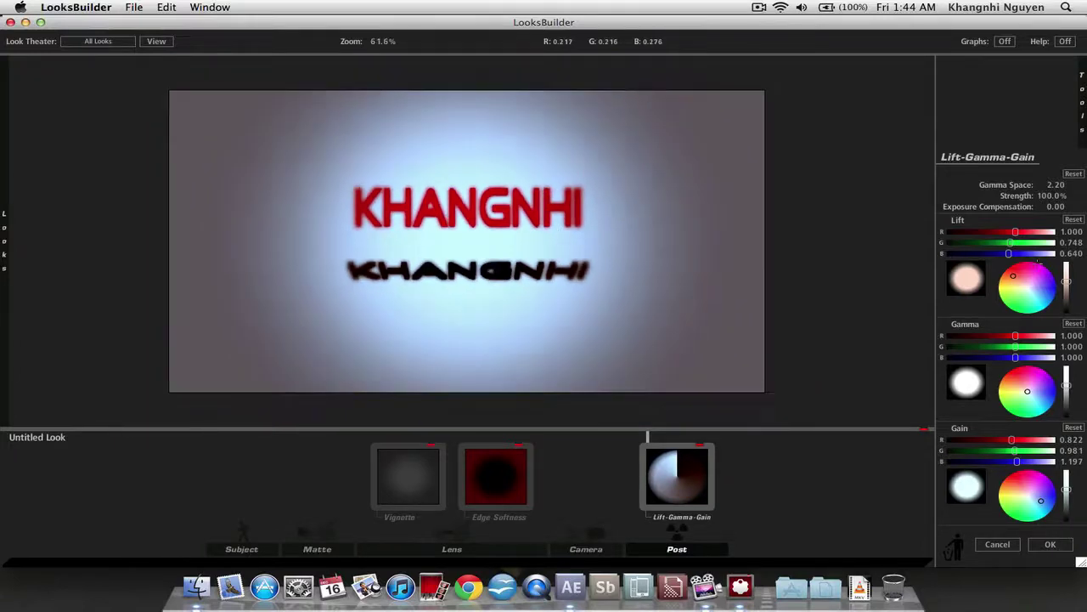
pyautogui.moveTo(1014, 276); pyautogui.dragTo(1040, 295)
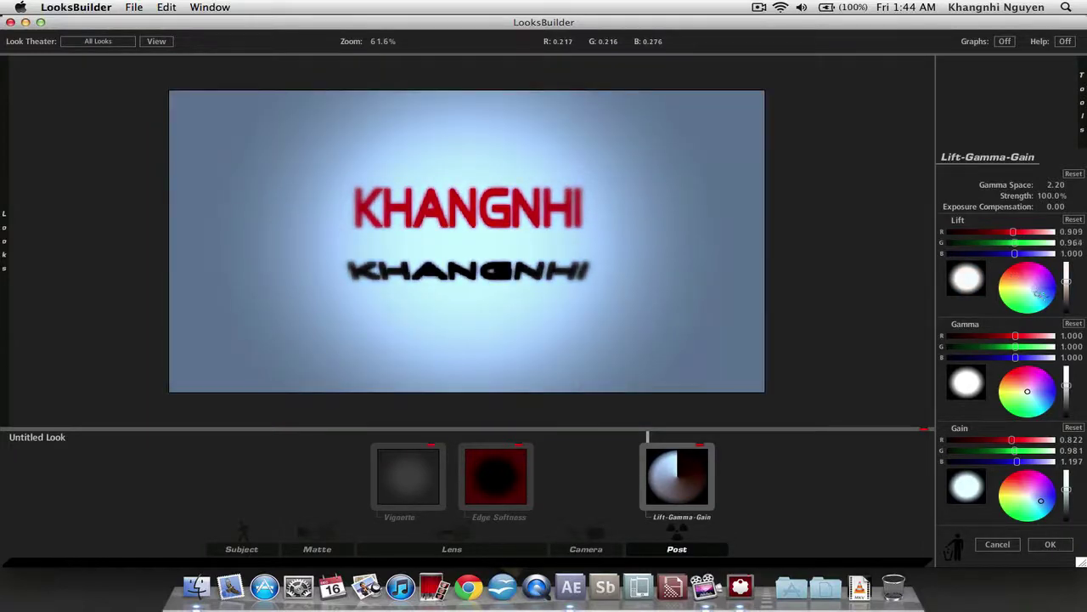
pyautogui.moveTo(1040, 501); pyautogui.dragTo(1018, 484)
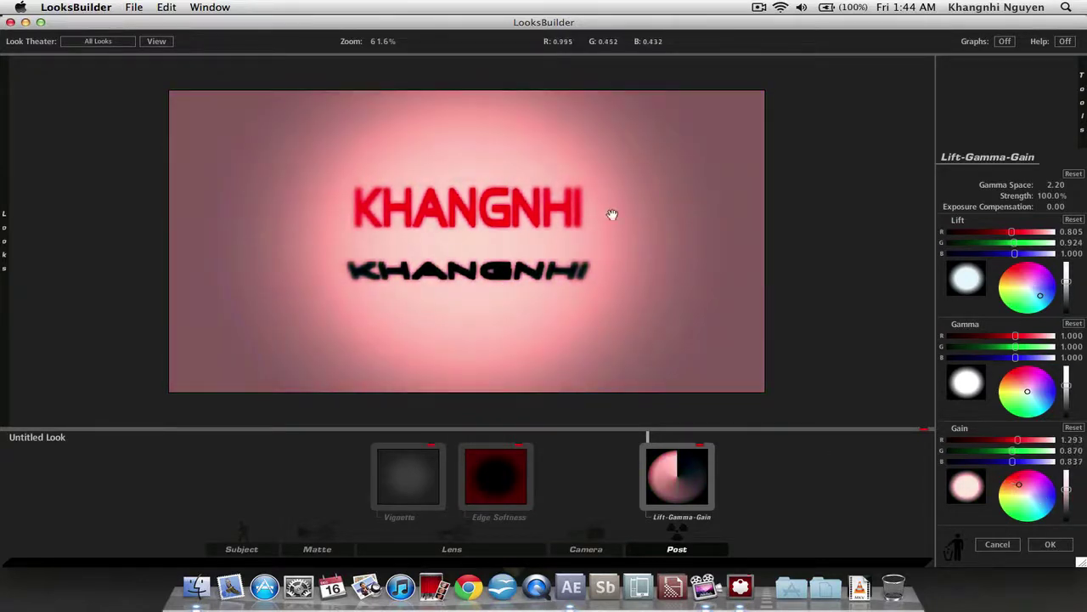
# Shift the lift to orange (1.000, 0.541, 0.344) and the gain to light blue (0.786, 1.033, 1.181), and accept the look
pyautogui.scroll(-1, 611, 214)
pyautogui.moveTo(1038, 286); pyautogui.dragTo(1008, 271)
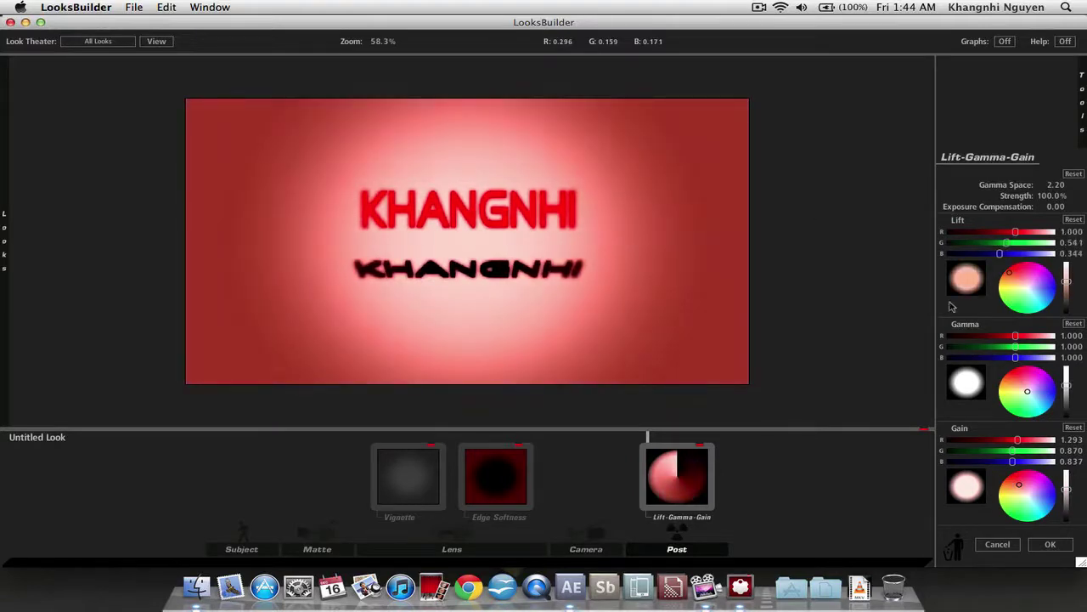
pyautogui.moveTo(1045, 509); pyautogui.dragTo(1040, 504)
pyautogui.scroll(-1, 718, 391)
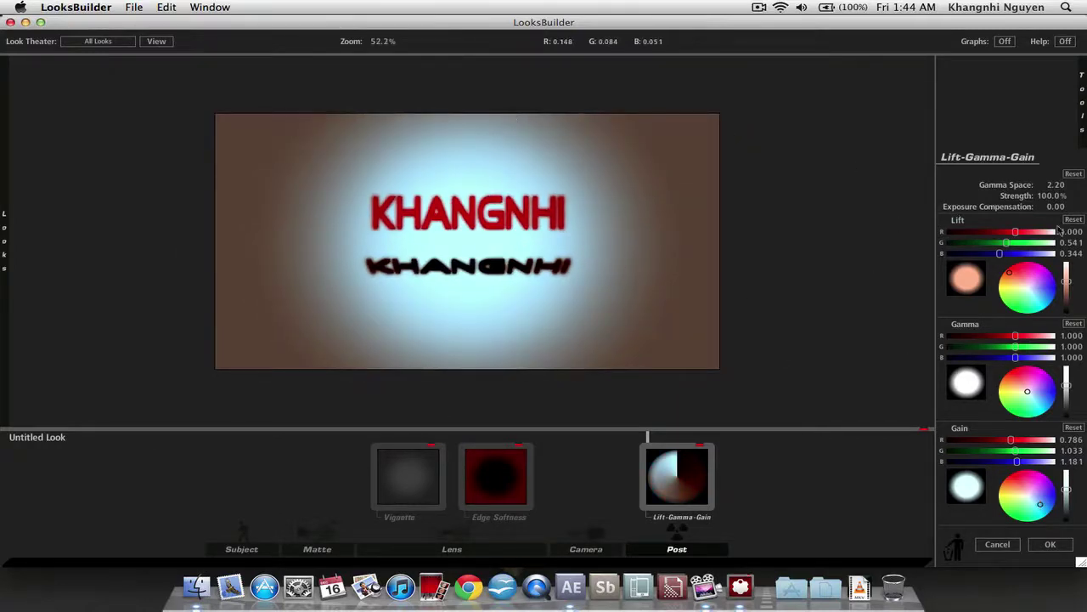
pyautogui.click(1050, 543)
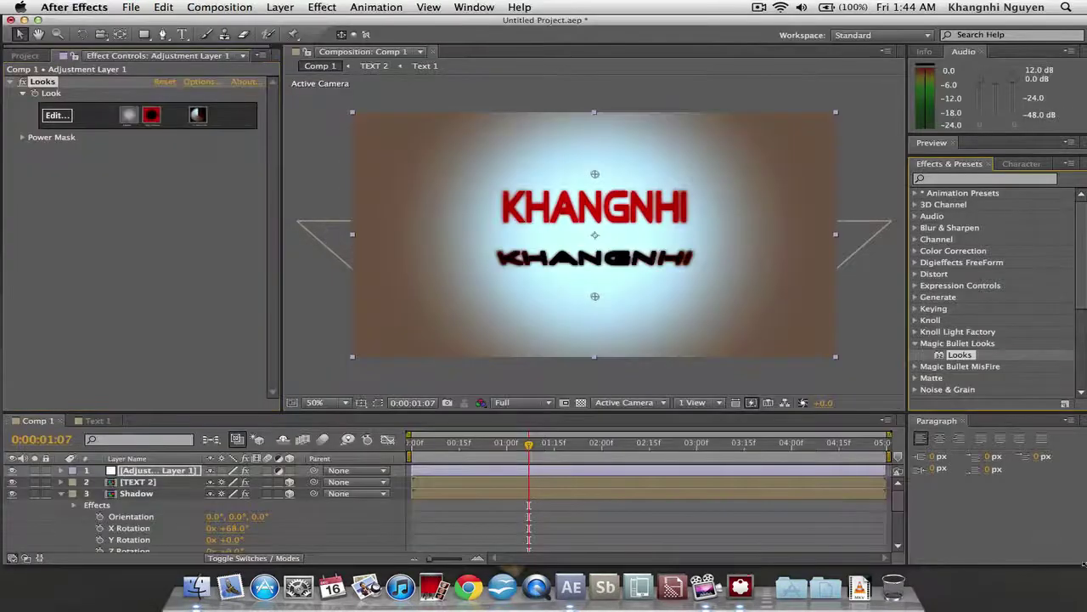
# Search the effects for "rsm" and apply RSMB Pro to the adjustment layer
pyautogui.scroll(-5, 965, 355)
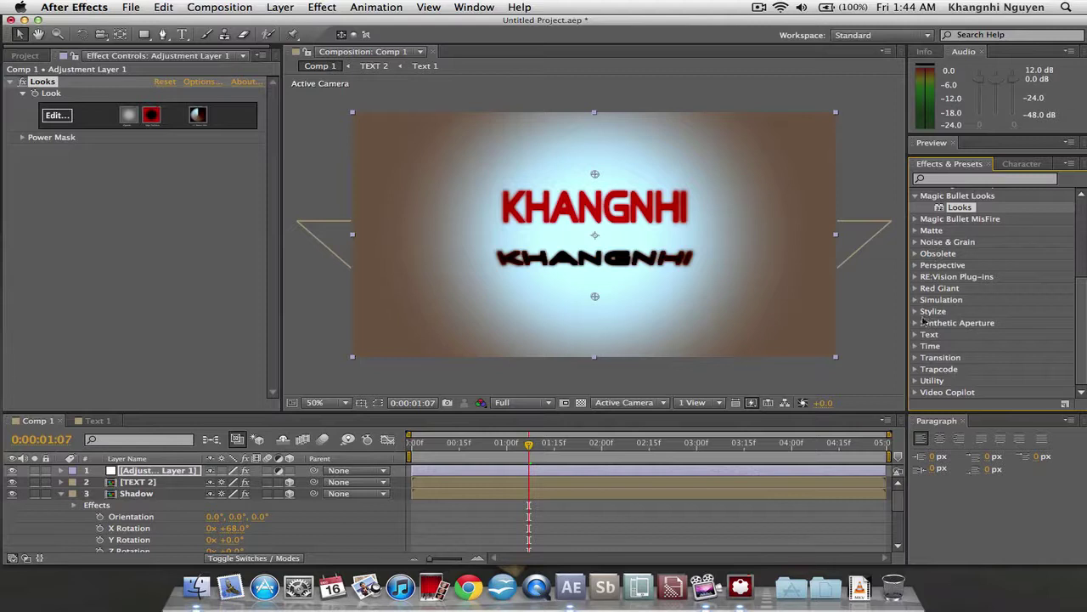
pyautogui.scroll(1, 921, 272)
pyautogui.click(938, 180)
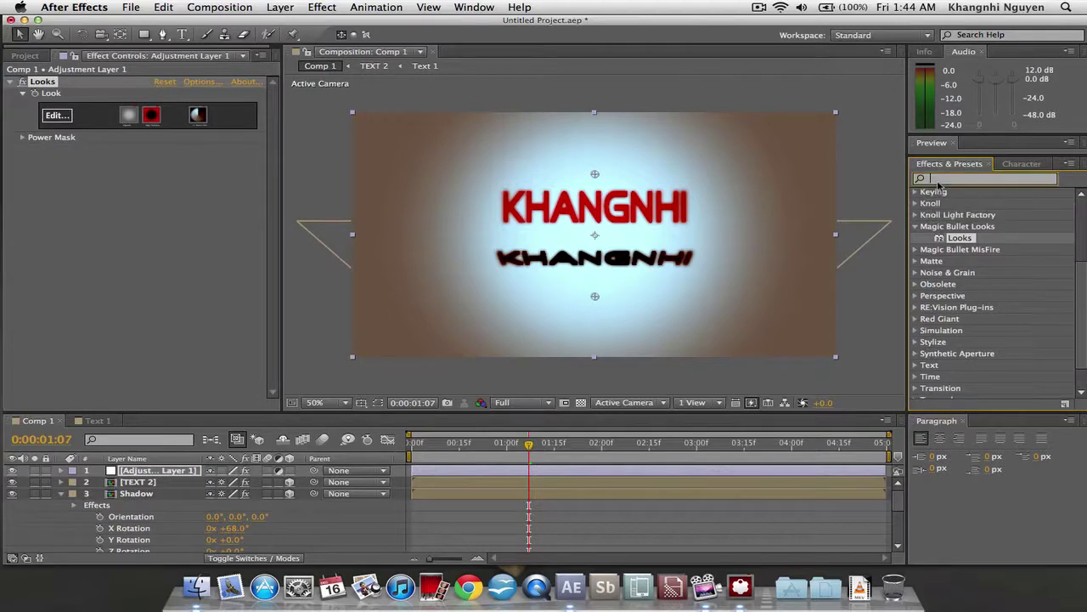
pyautogui.write('rsm')
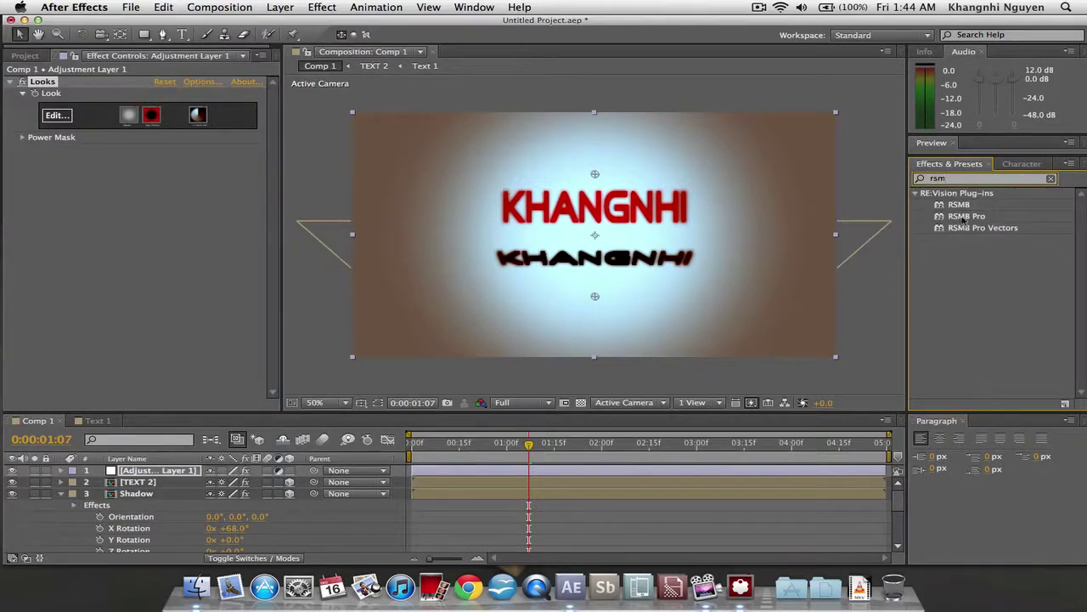
pyautogui.moveTo(967, 215); pyautogui.dragTo(399, 261)
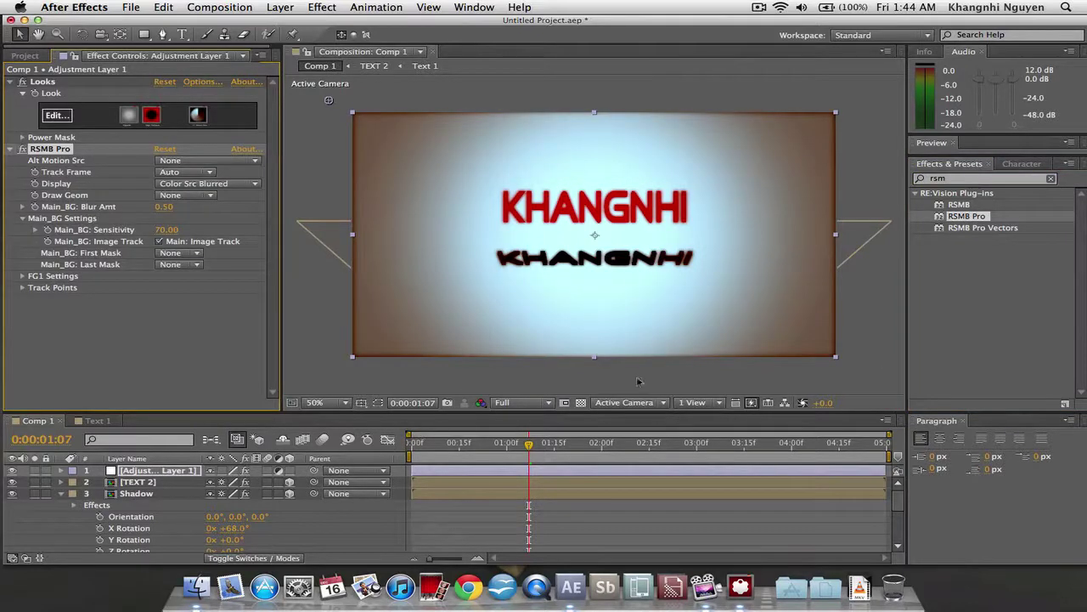
# Apply Knoll Light Factory EZ to the adjustment layer and move its light source to 276, 198, above and beside the name's first letter
pyautogui.click(988, 180)
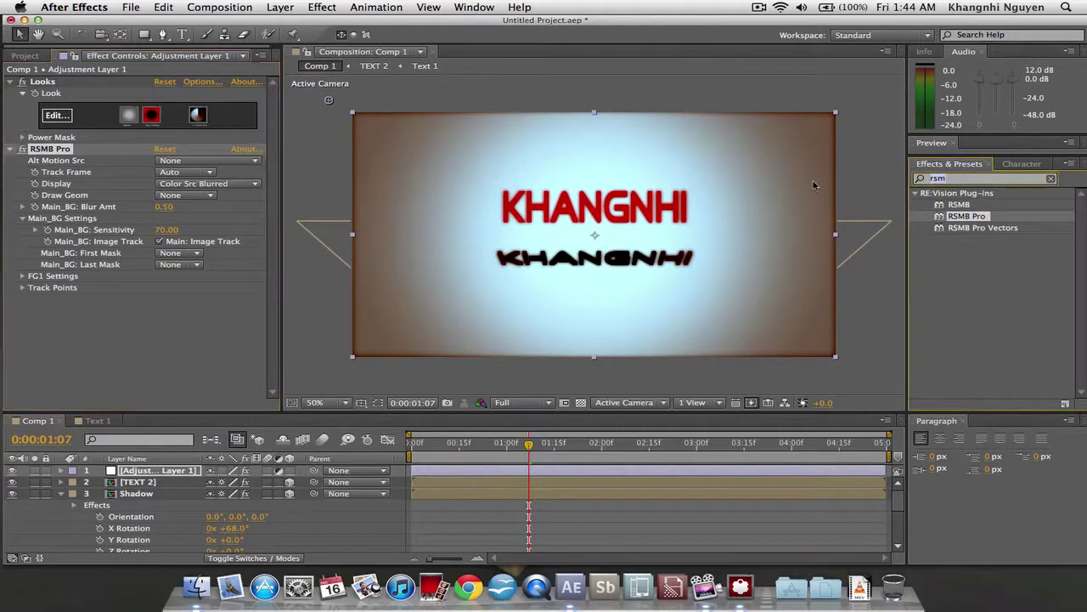
pyautogui.press('BackSpace')
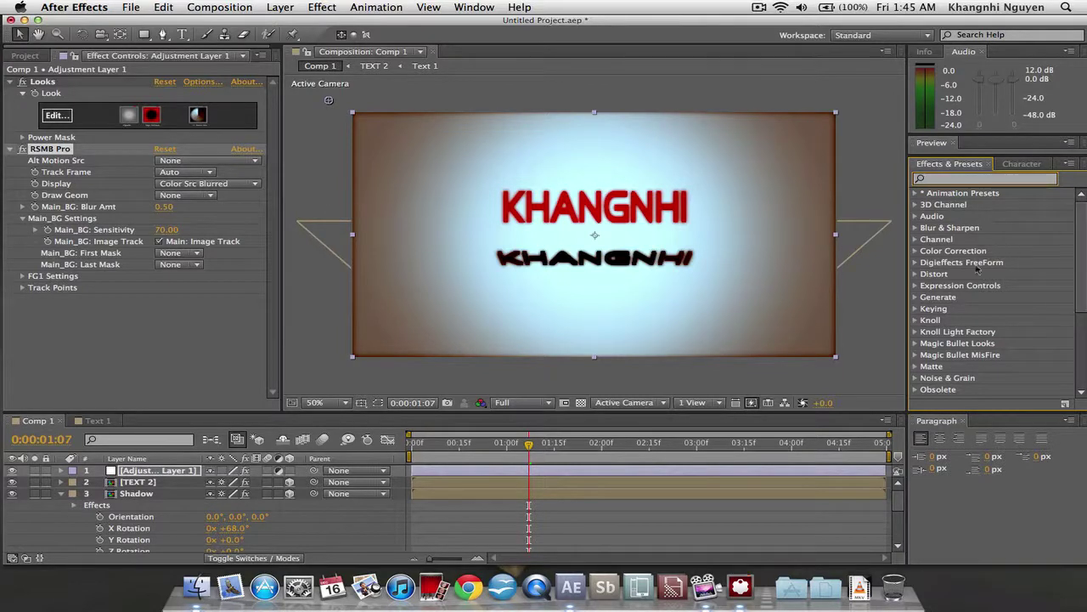
pyautogui.click(916, 331)
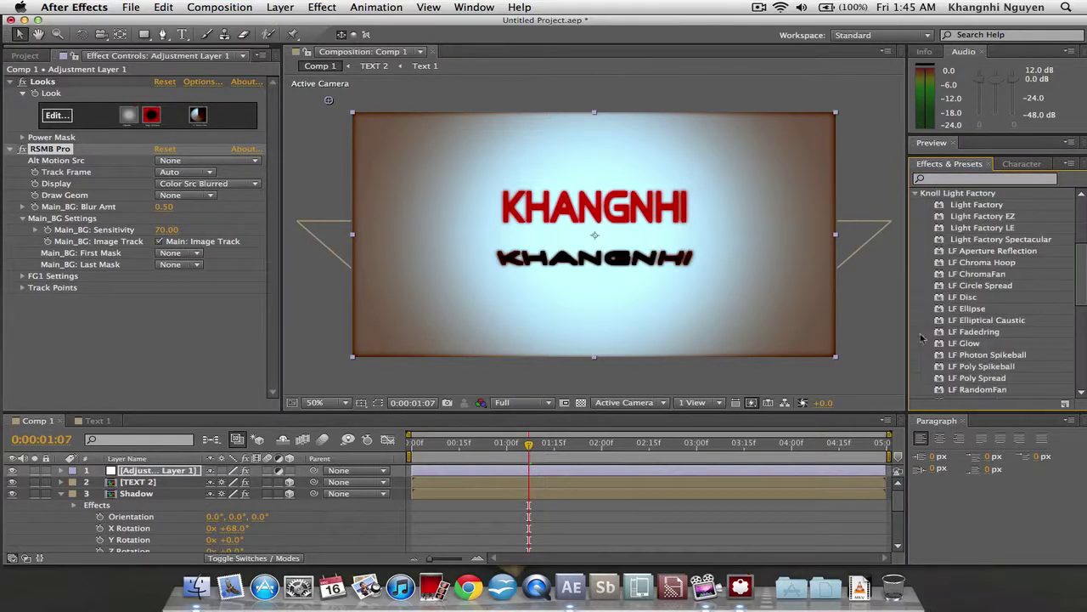
pyautogui.moveTo(982, 216); pyautogui.dragTo(759, 244)
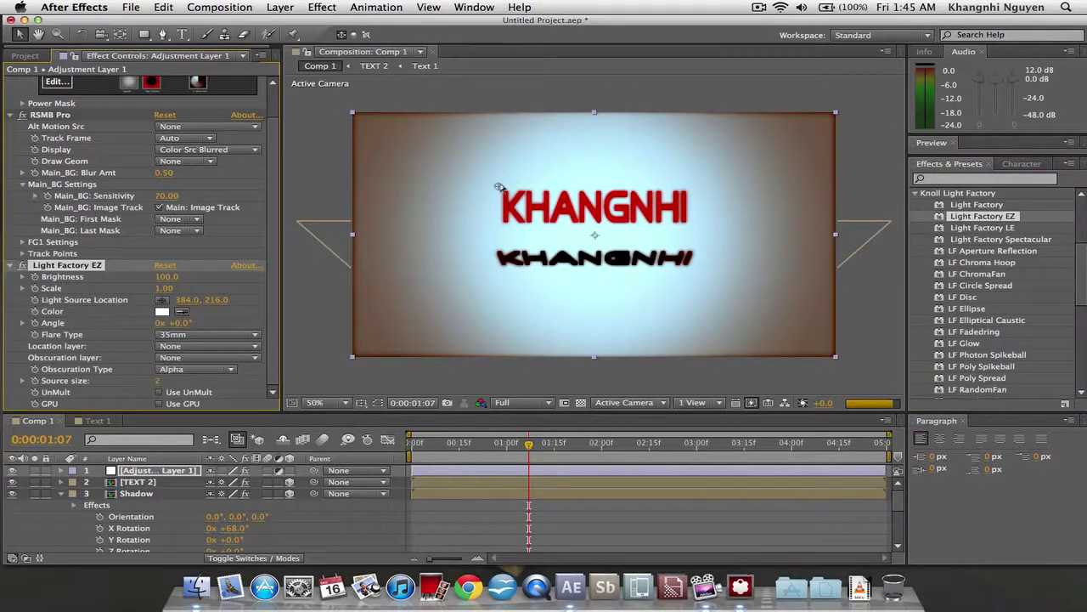
pyautogui.moveTo(500, 187); pyautogui.dragTo(457, 180)
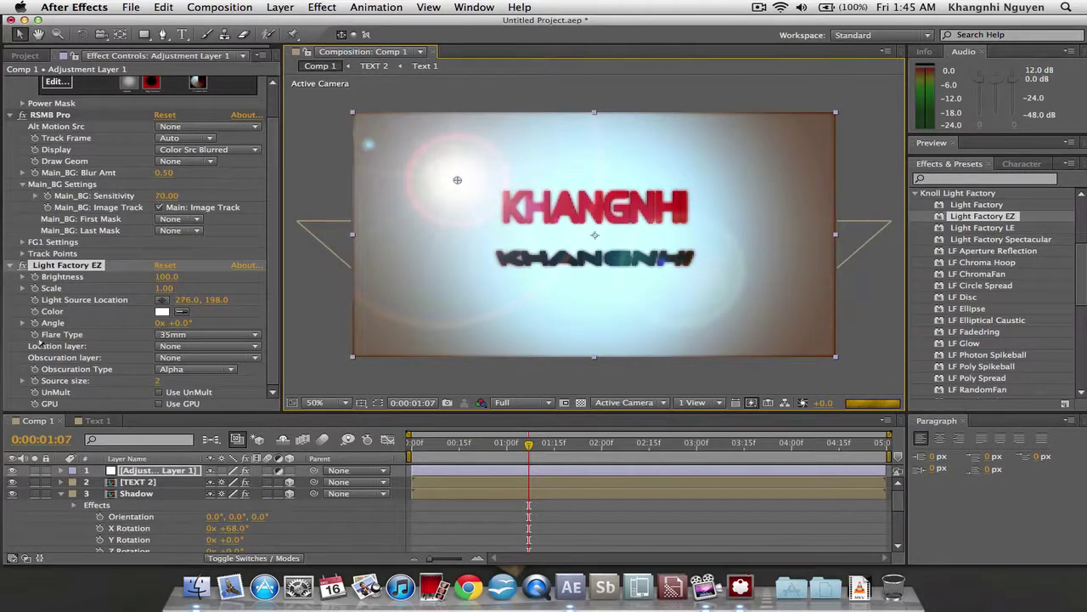
# Change the flare type of Light Factory EZ to Sunset
pyautogui.click(238, 335)
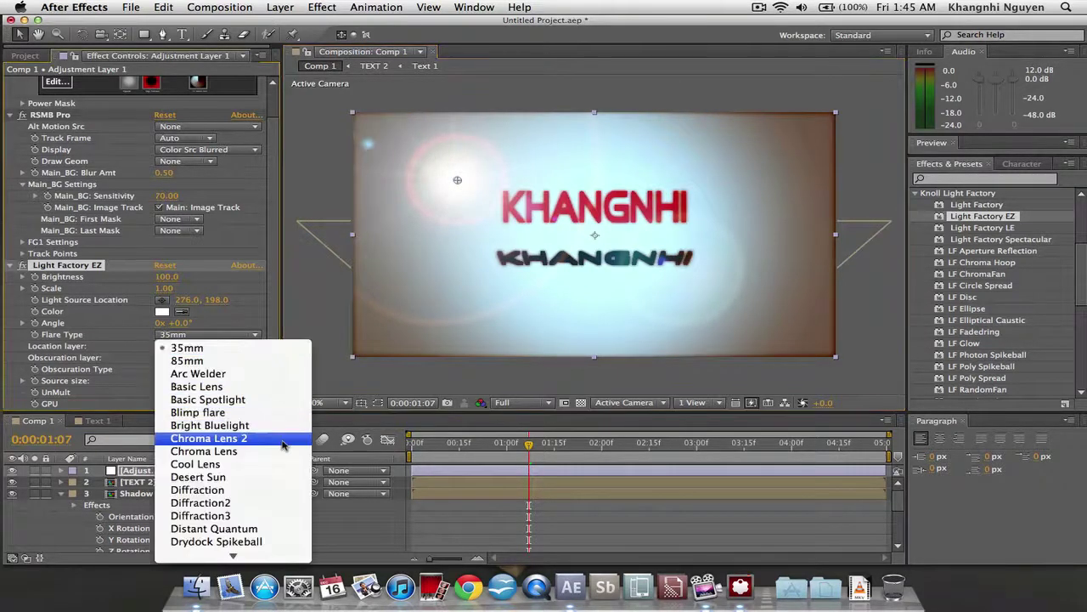
pyautogui.scroll(-5, 285, 505)
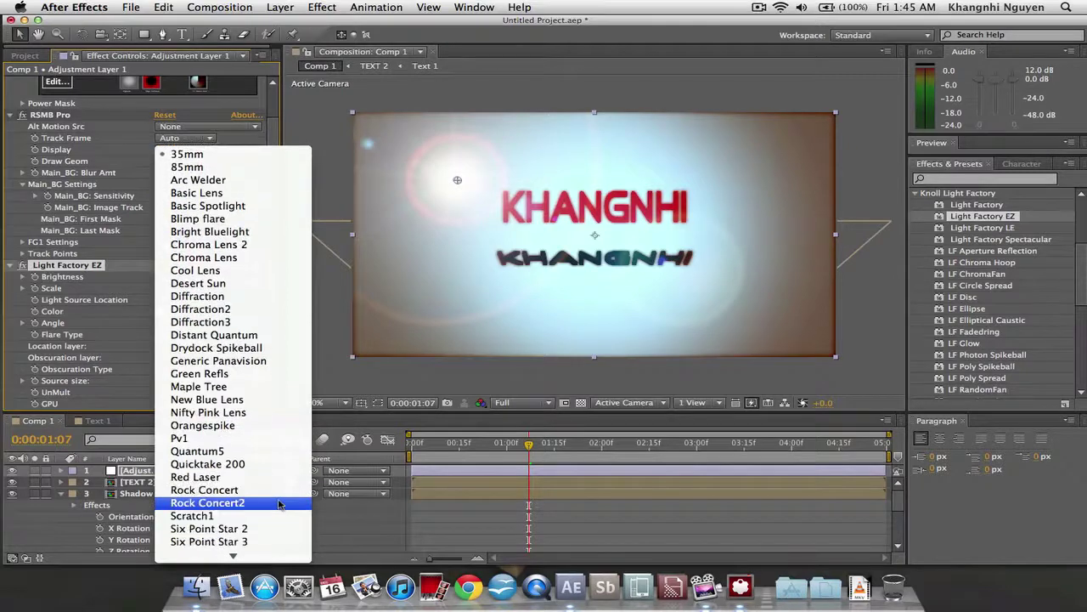
pyautogui.scroll(-5, 281, 399)
pyautogui.click(281, 413)
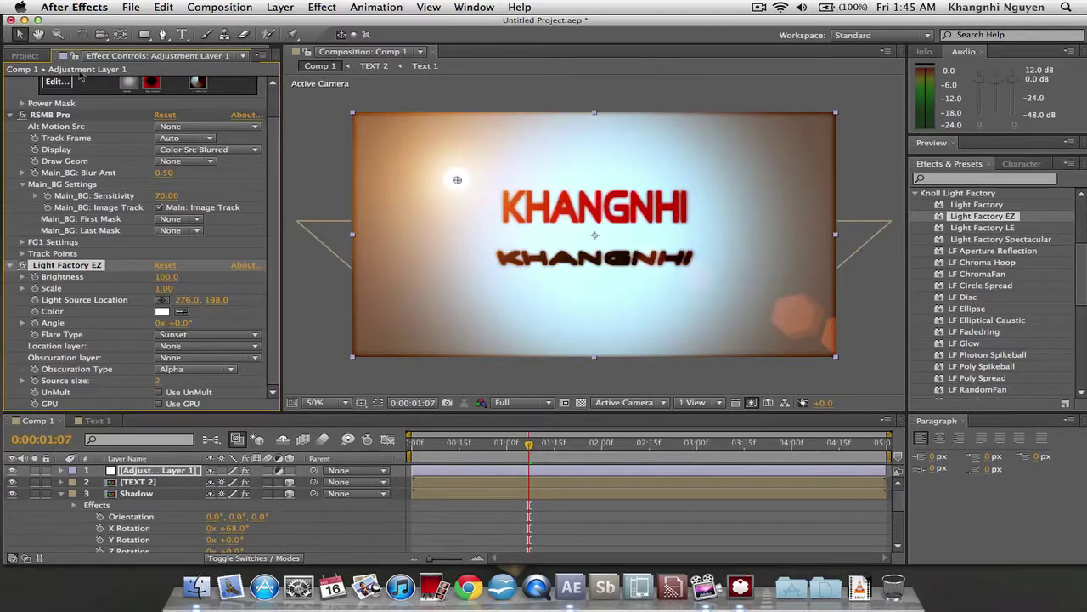
# Collapse the Looks and RSMB Pro settings of the adjustment layer
pyautogui.scroll(3, 80, 75)
pyautogui.click(10, 81)
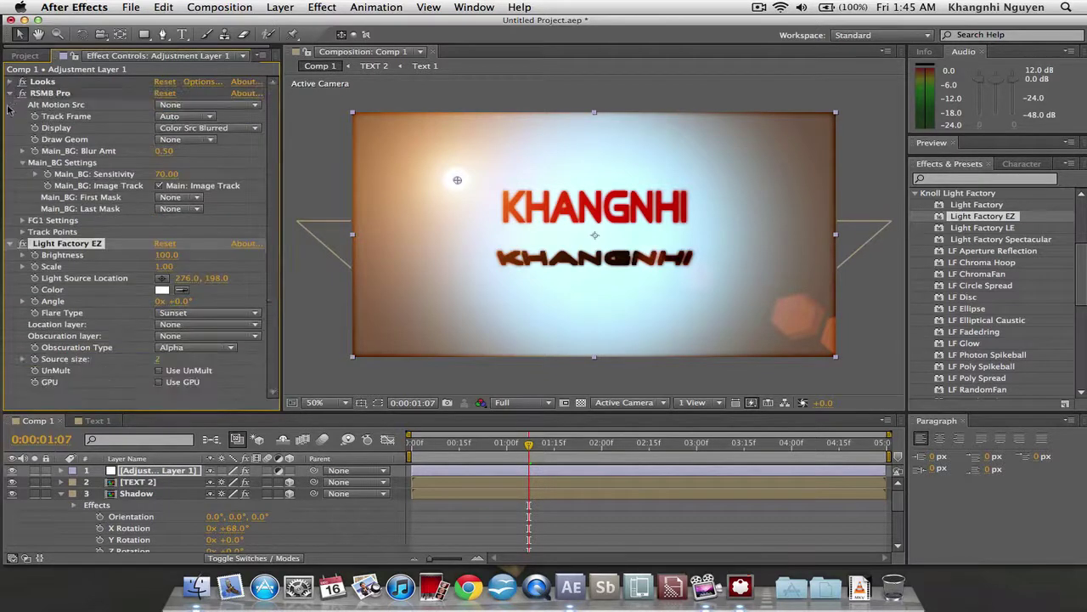
pyautogui.click(10, 93)
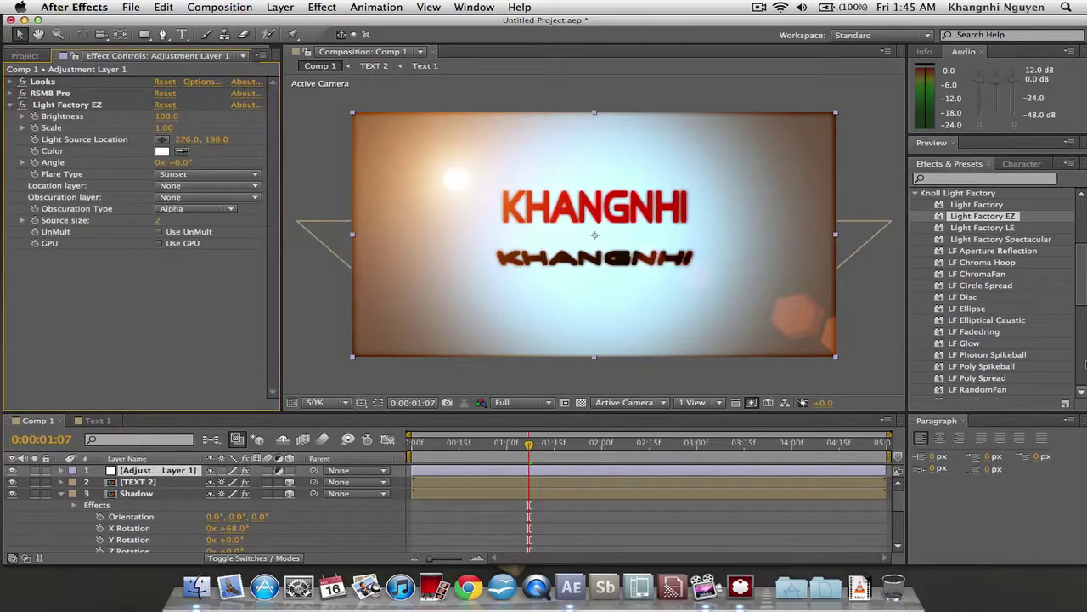
# Reveal the preview controls again and play a RAM preview of Comp 1 with the new effects
pyautogui.click(984, 161)
pyautogui.moveTo(984, 154); pyautogui.dragTo(994, 260)
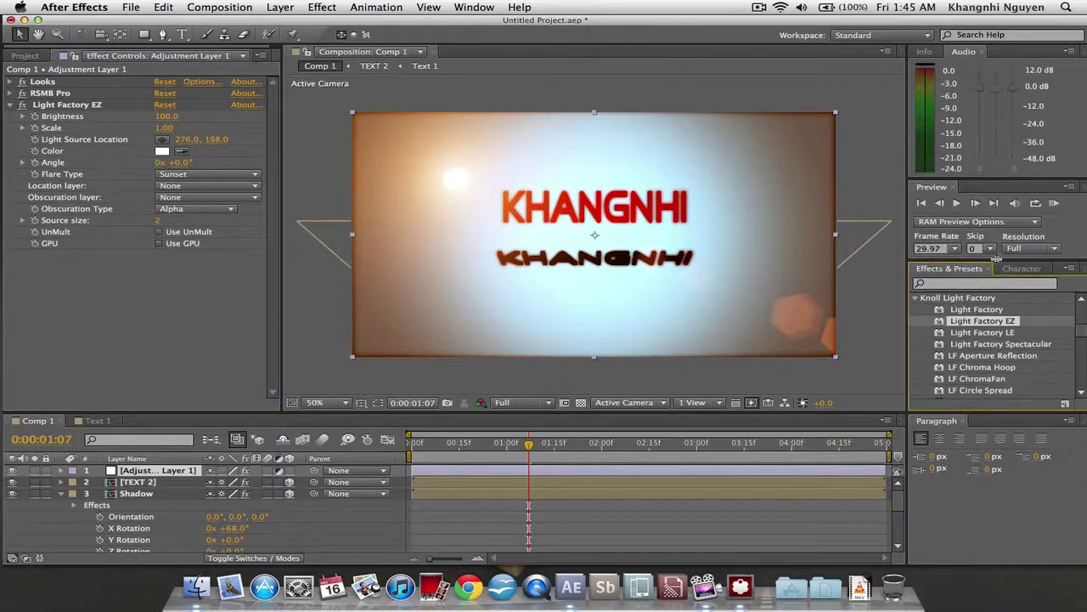
pyautogui.click(1053, 203)
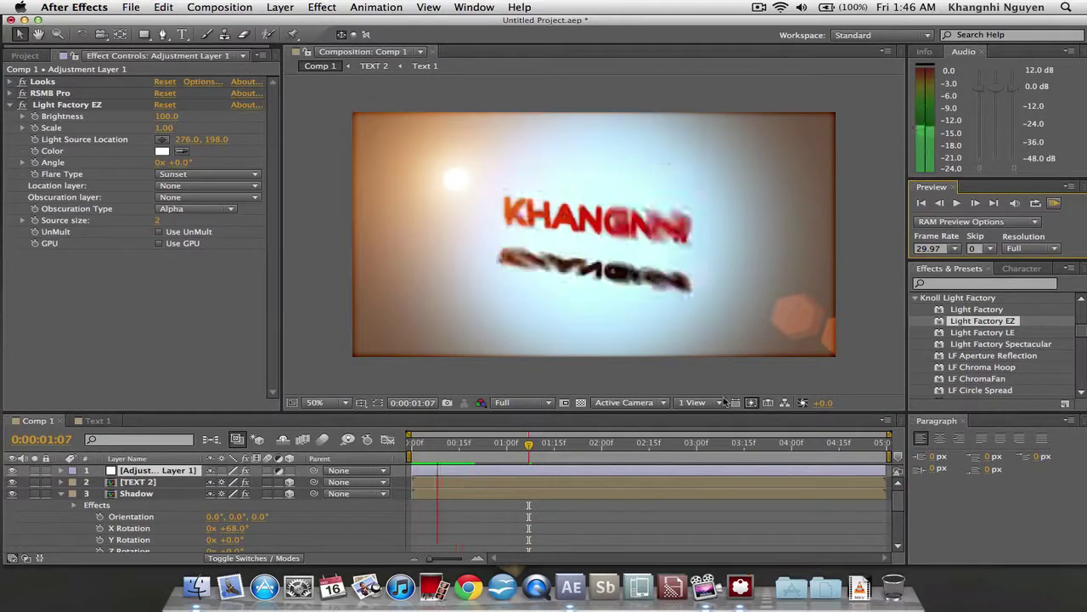
pyautogui.press('space')
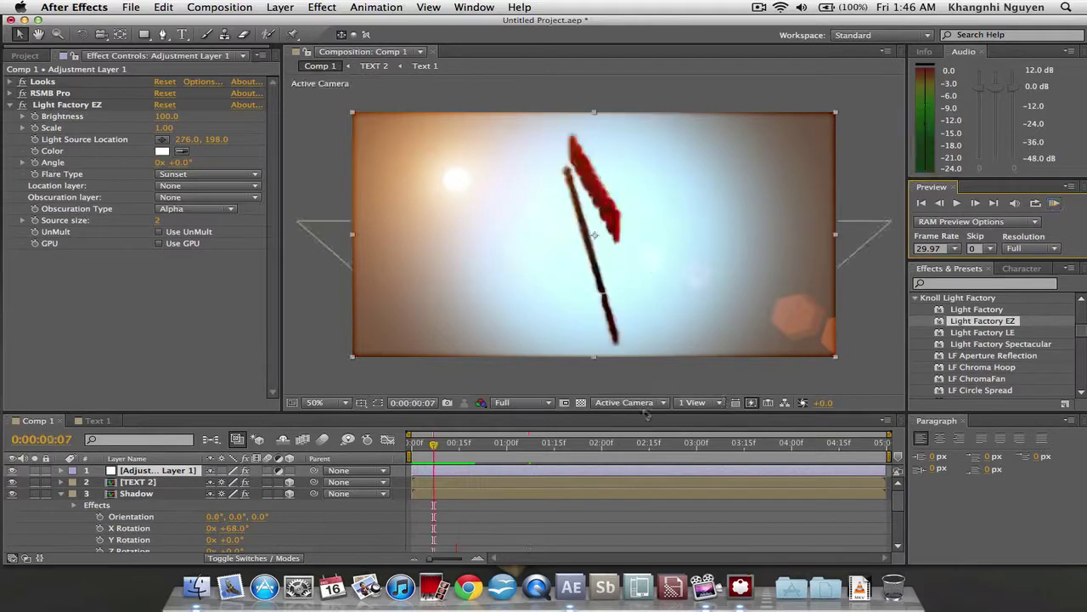